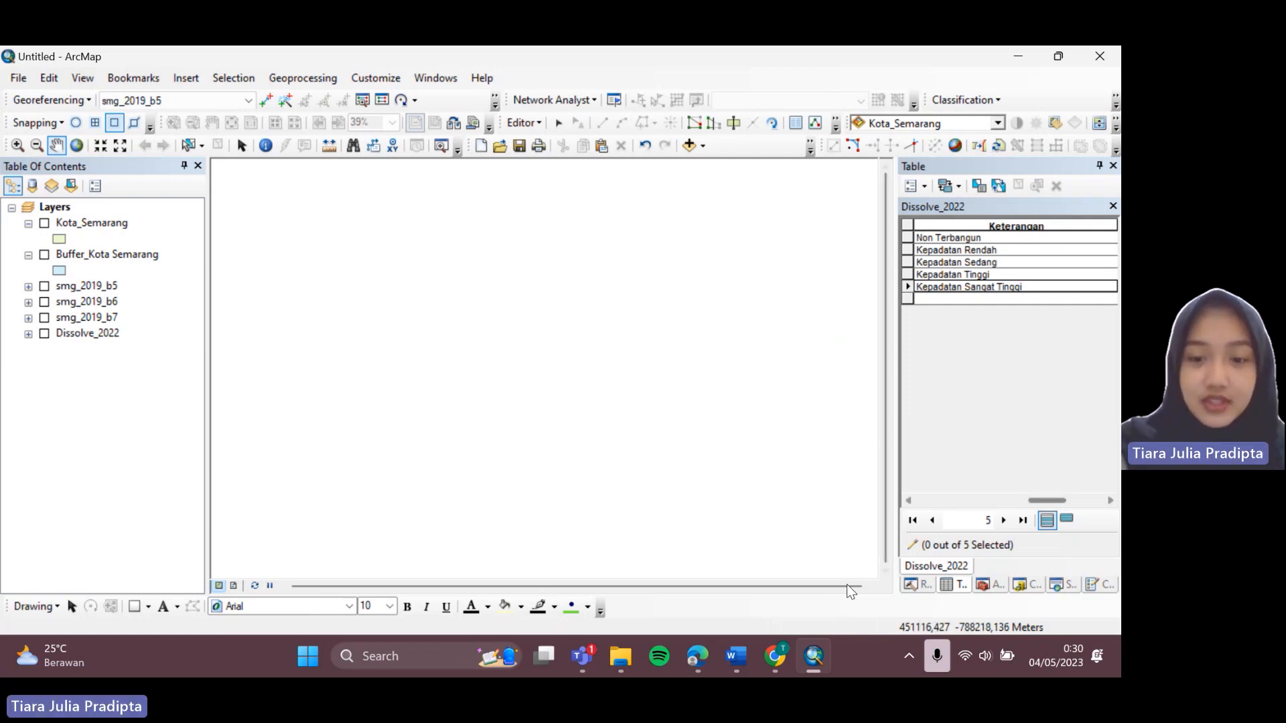
- Switch to the lecture PDF in the browser, examine the NDBI formula and its value classification table, and return to ArcMap
{"action": "left_click", "coordinate": [701, 664]}
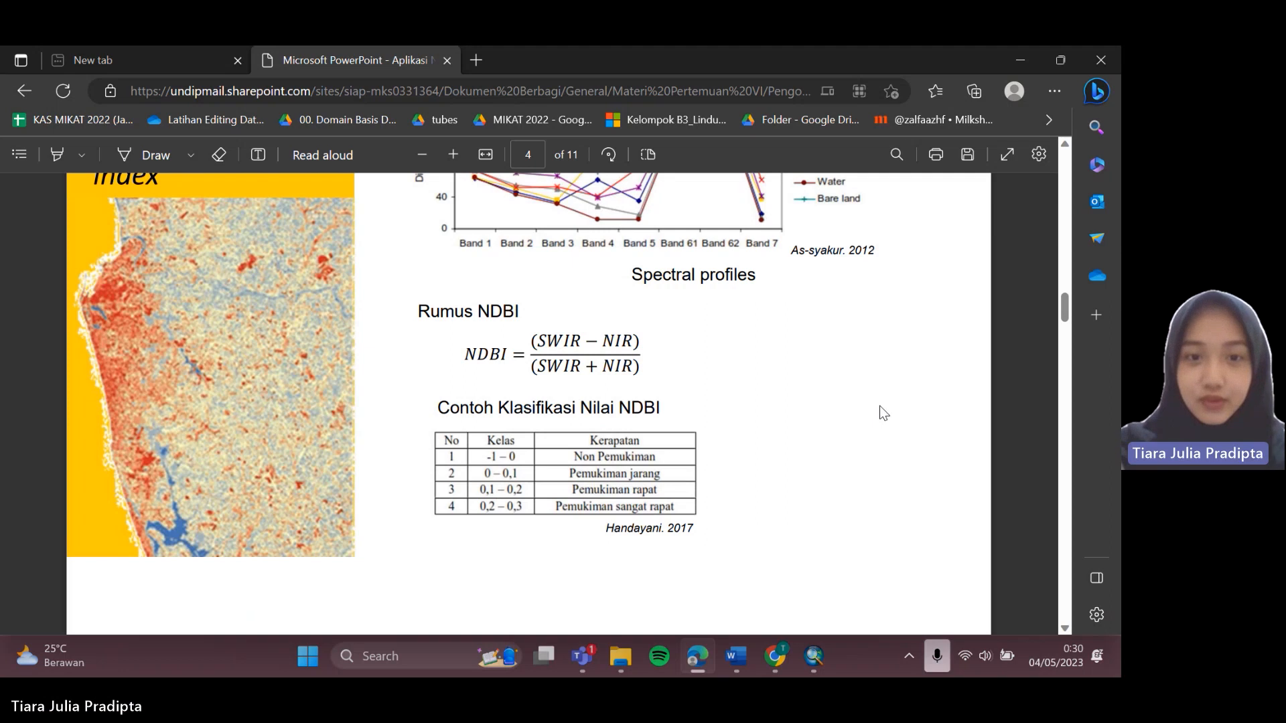
{"action": "left_click_drag", "start_coordinate": [419, 305], "coordinate": [740, 533]}
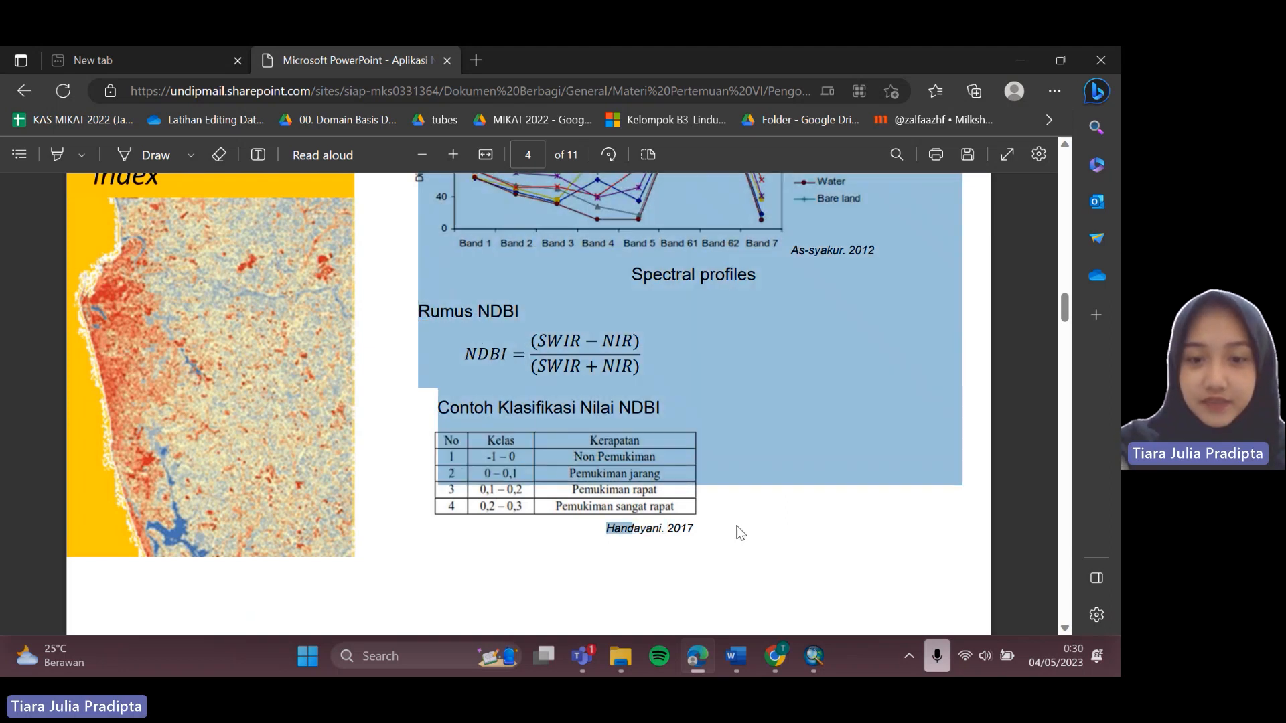
{"action": "left_click", "coordinate": [740, 533]}
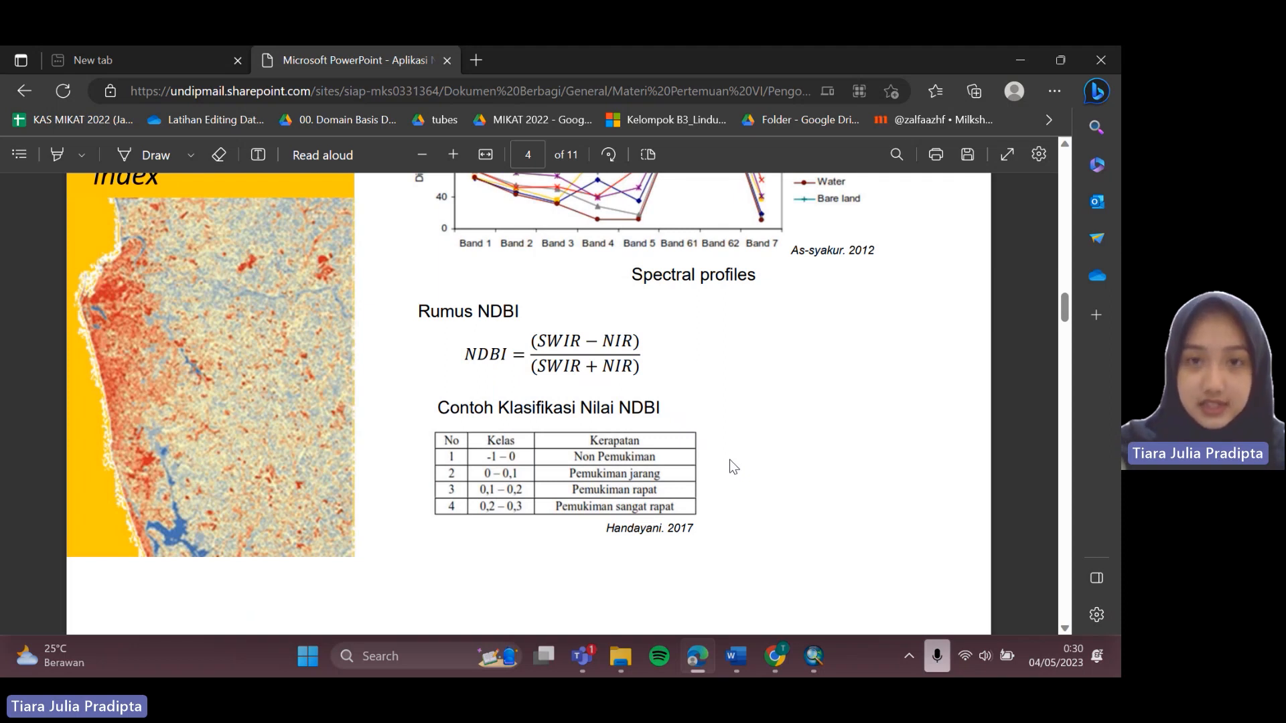
{"action": "left_click", "coordinate": [698, 660]}
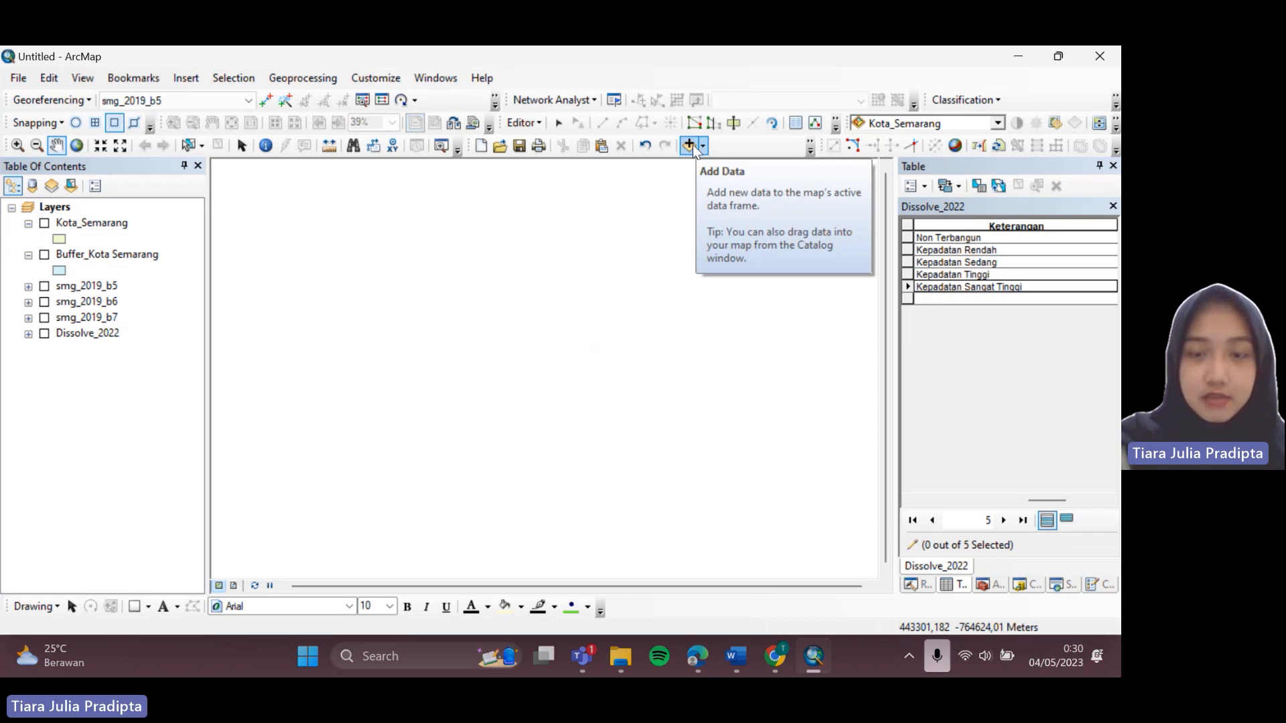
- Show the Kota_Semarang layer and add the B5, B6 and B7 TIF rasters of the 20190625 LC08 scene from the NDBI folder
{"action": "left_click", "coordinate": [47, 220]}
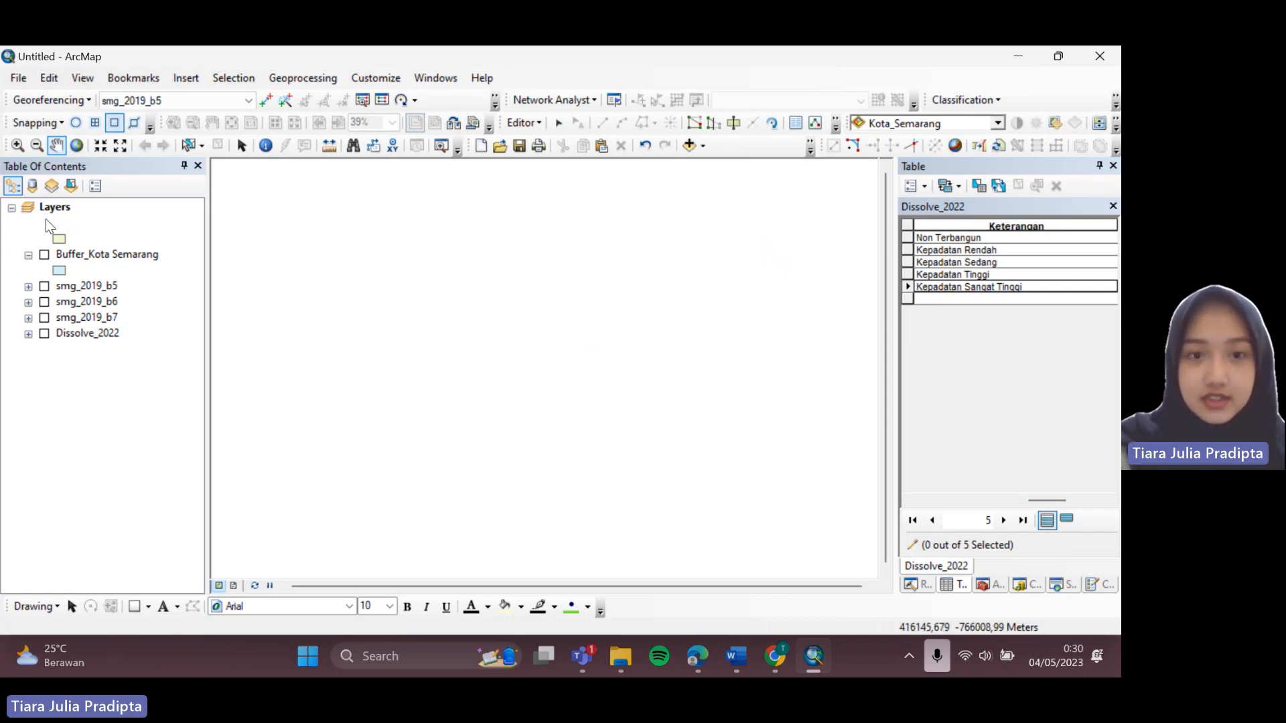
{"action": "left_click", "coordinate": [688, 146]}
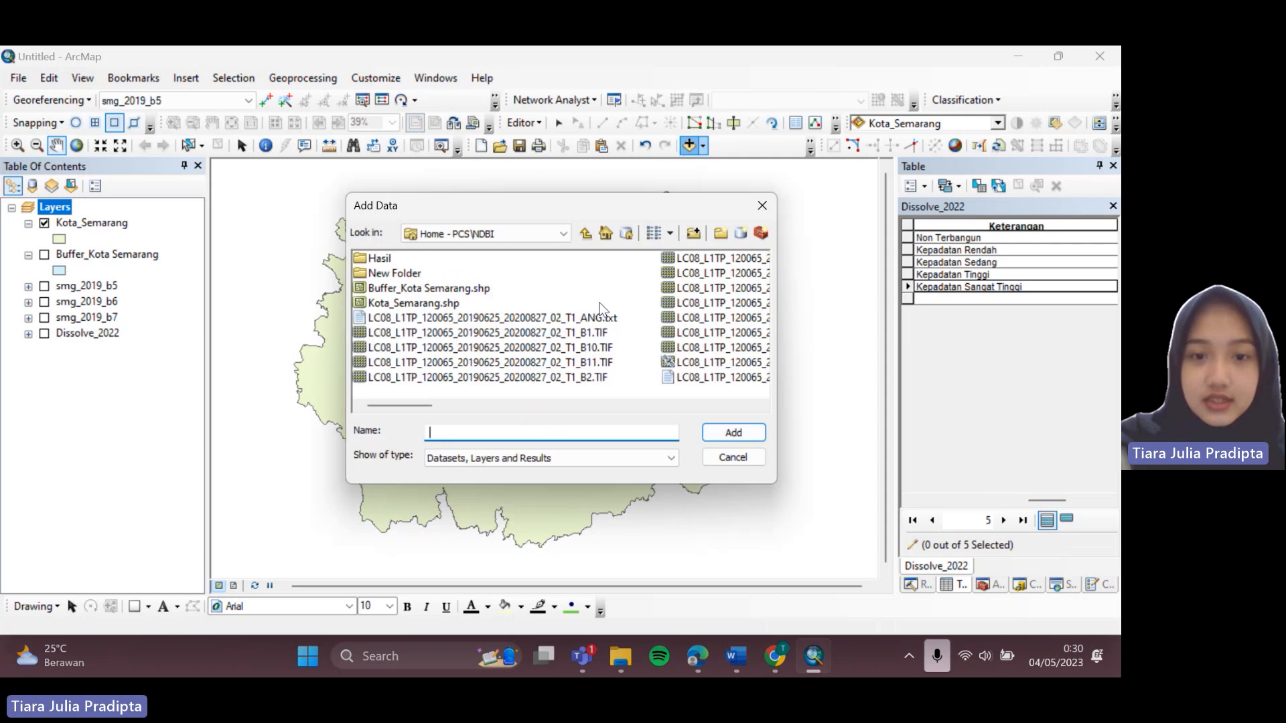
{"action": "scroll", "coordinate": [599, 303], "scroll_direction": "right", "scroll_amount": 2}
{"action": "left_click_drag", "start_coordinate": [602, 291], "coordinate": [597, 315]}
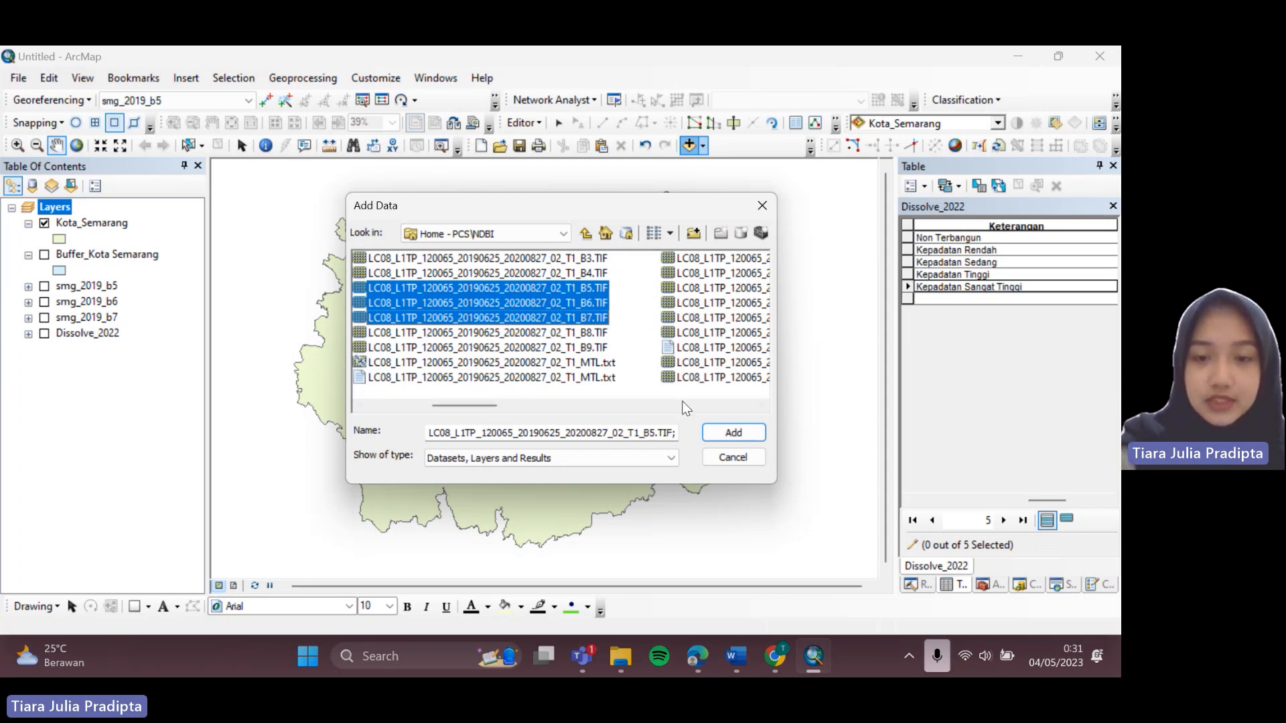
{"action": "left_click", "coordinate": [732, 432]}
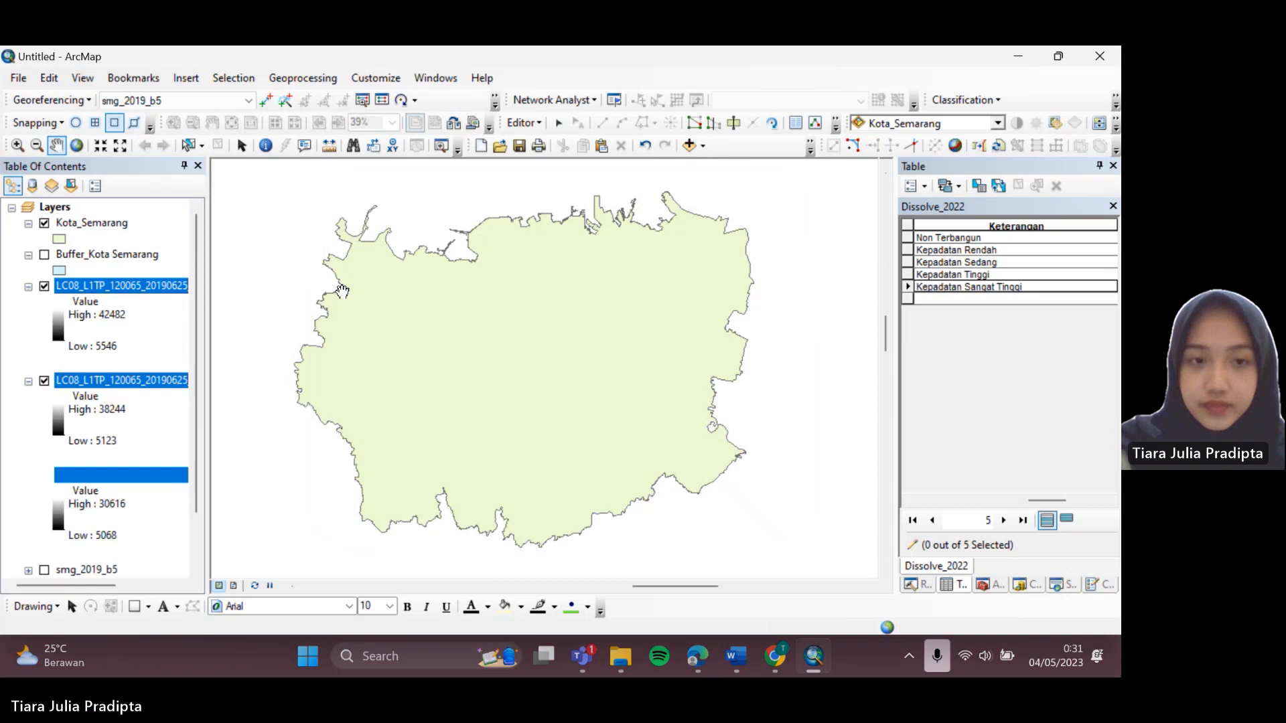
{"action": "left_click", "coordinate": [27, 344]}
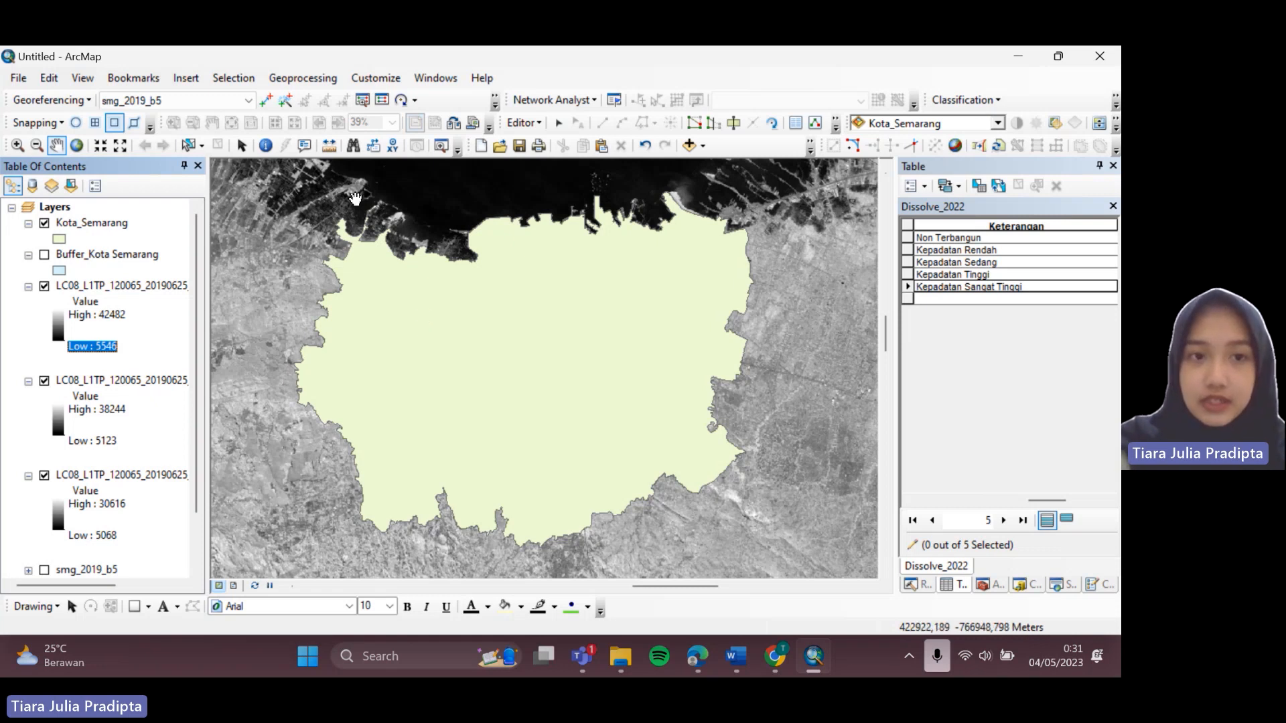
- Fill in a 100-meter Buffer of Kota_Semarang with output Buffer_Kota semarang in New Folder, and dismiss the tool without running it
{"action": "left_click", "coordinate": [324, 79]}
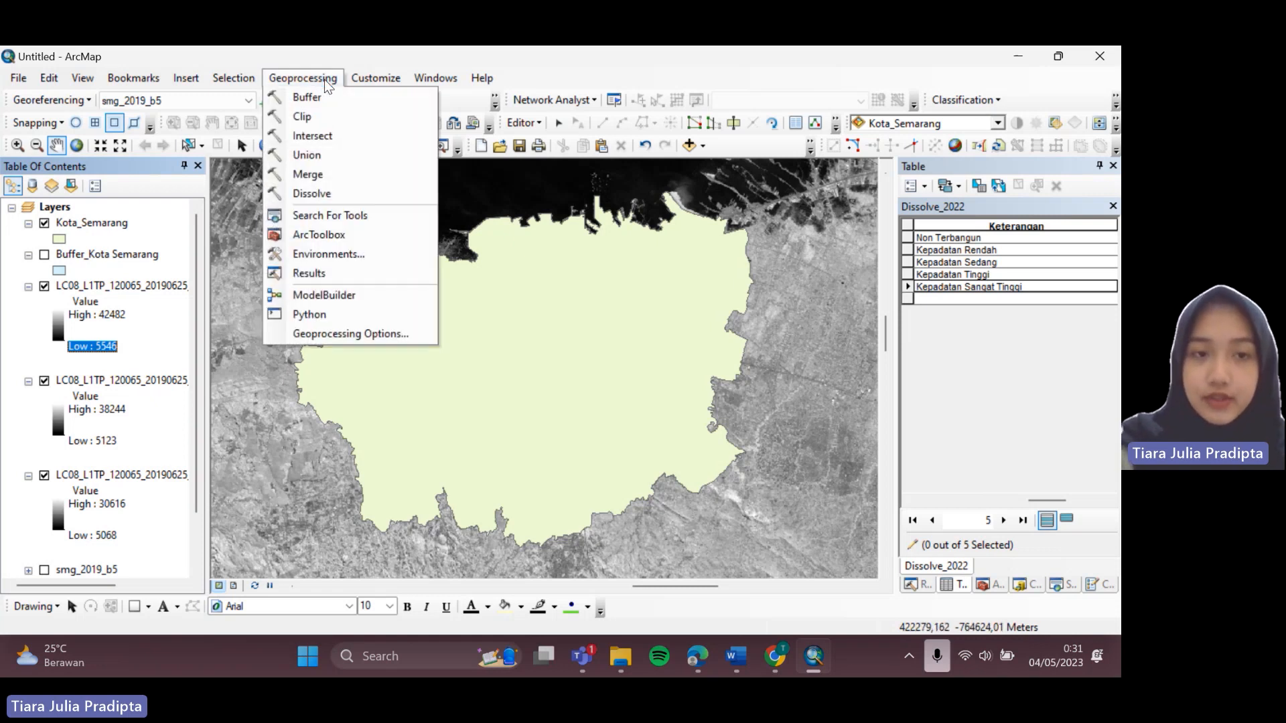
{"action": "left_click", "coordinate": [329, 97]}
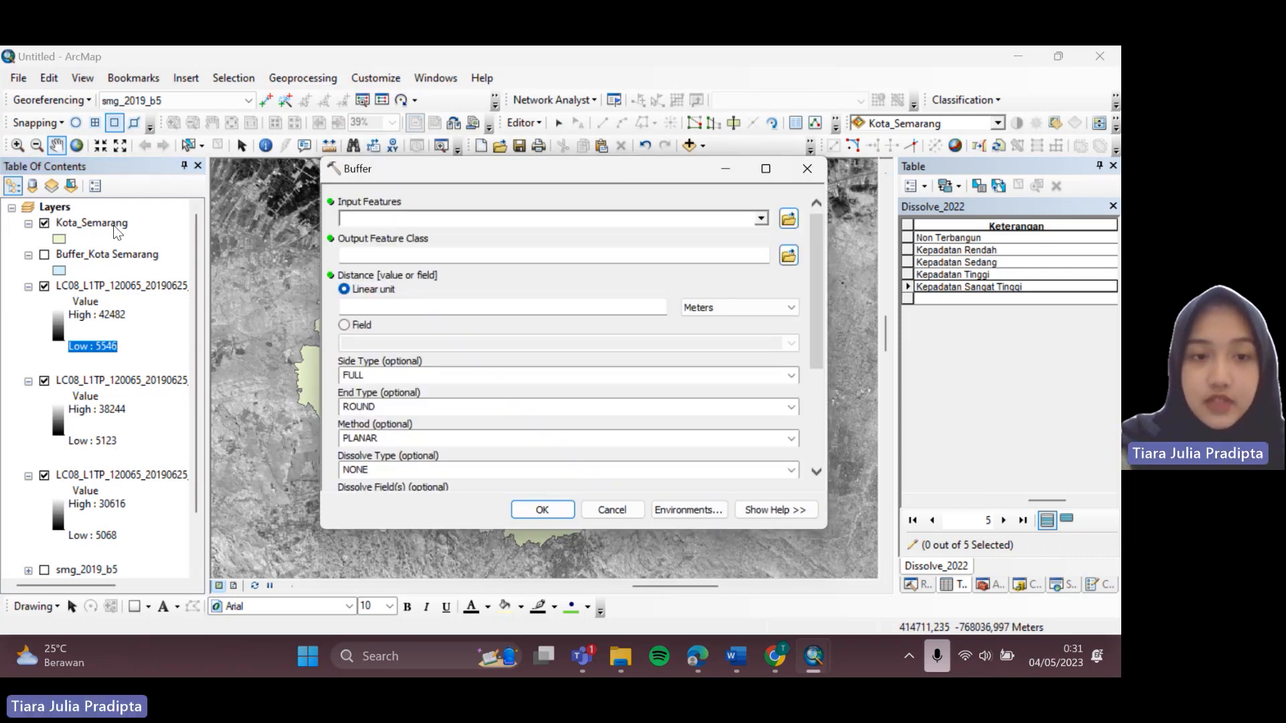
{"action": "left_click_drag", "start_coordinate": [114, 230], "coordinate": [370, 213]}
{"action": "left_click", "coordinate": [795, 260]}
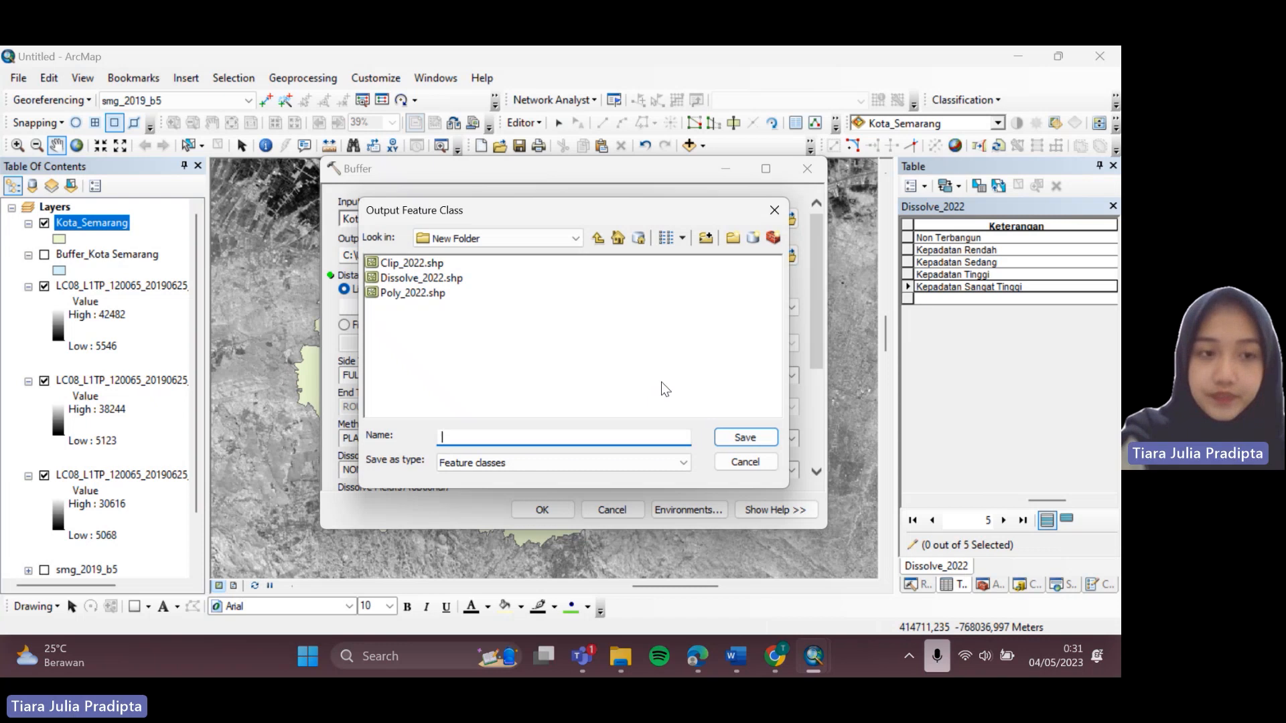
{"action": "type", "text": "Buffer"}
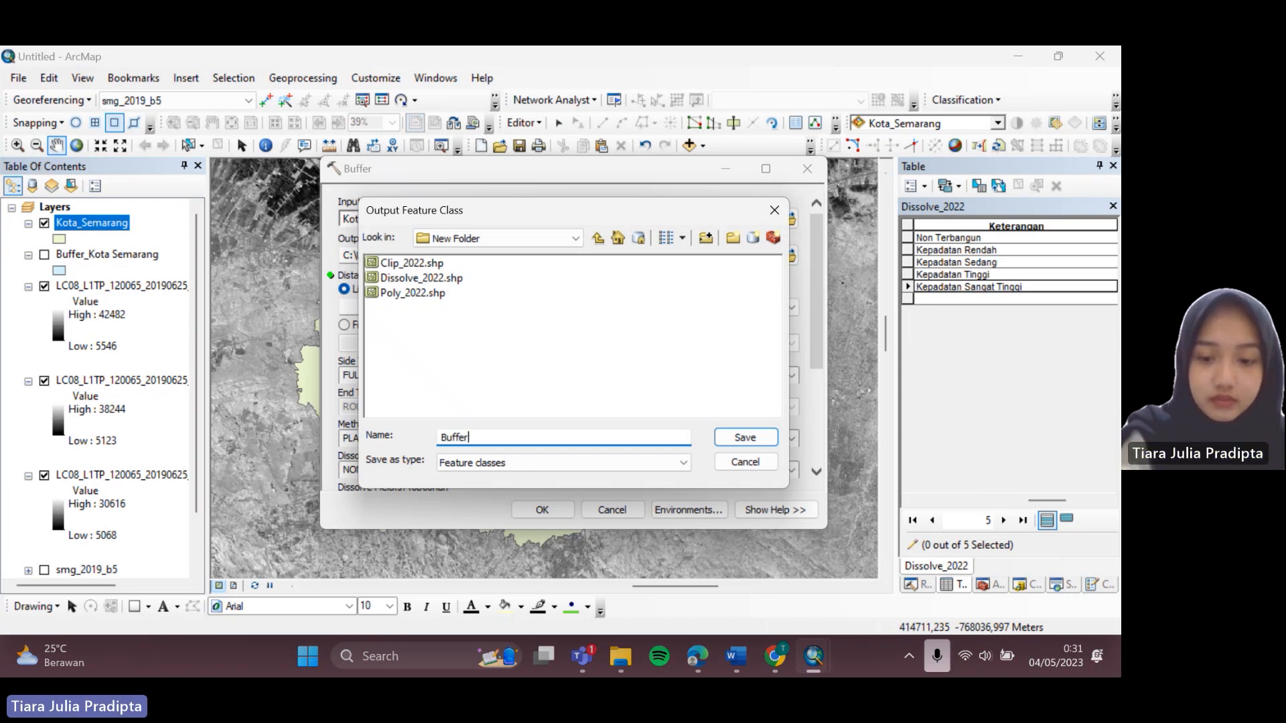
{"action": "type", "text": "_Kota se"}
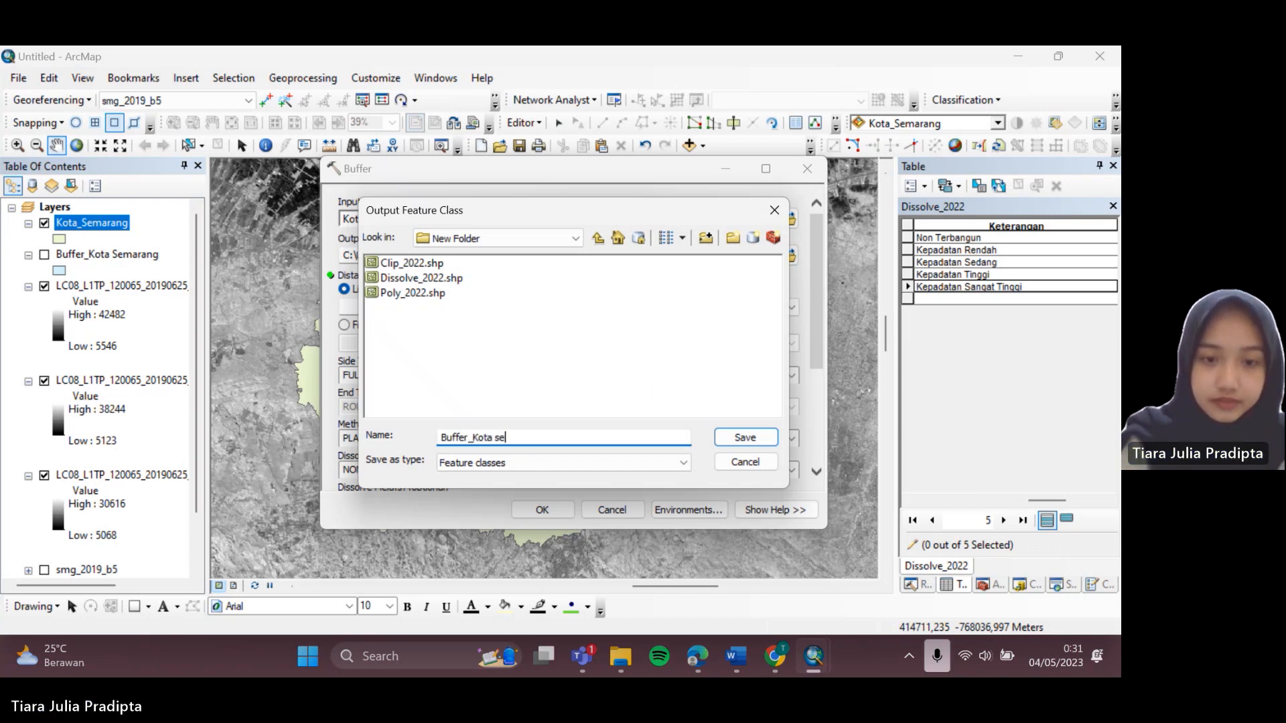
{"action": "type", "text": "marang"}
{"action": "key", "text": "Return"}
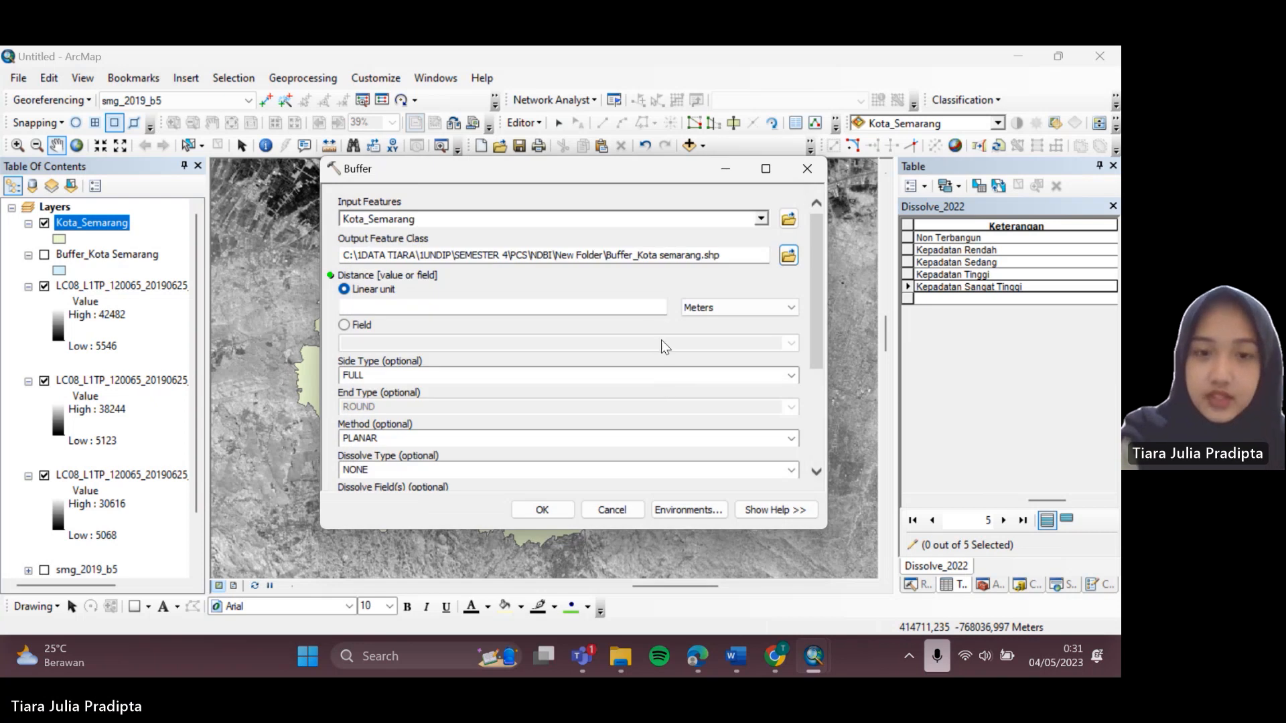
{"action": "left_click", "coordinate": [639, 306]}
{"action": "type", "text": "100"}
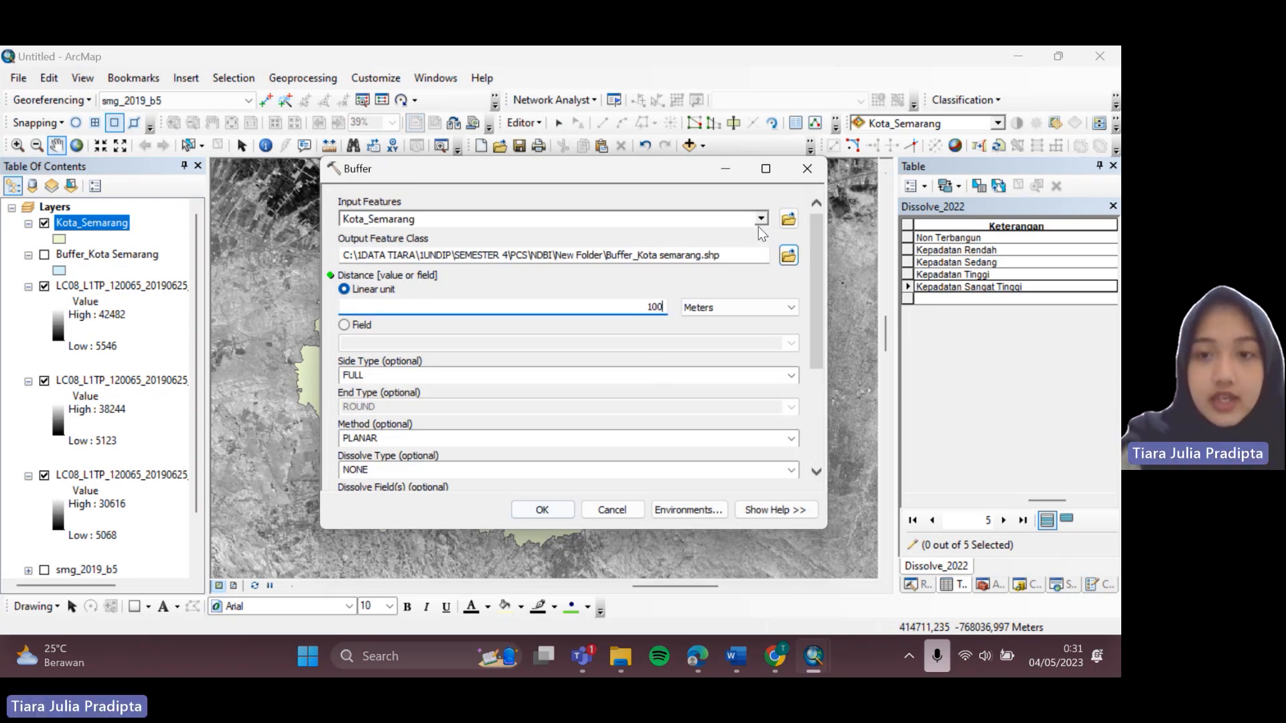
{"action": "left_click", "coordinate": [807, 168]}
- Hide the Kota_Semarang layer and briefly display the existing Buffer_Kota Semarang layer
{"action": "left_click", "coordinate": [45, 223]}
{"action": "left_click", "coordinate": [46, 257]}
{"action": "left_click", "coordinate": [45, 256]}
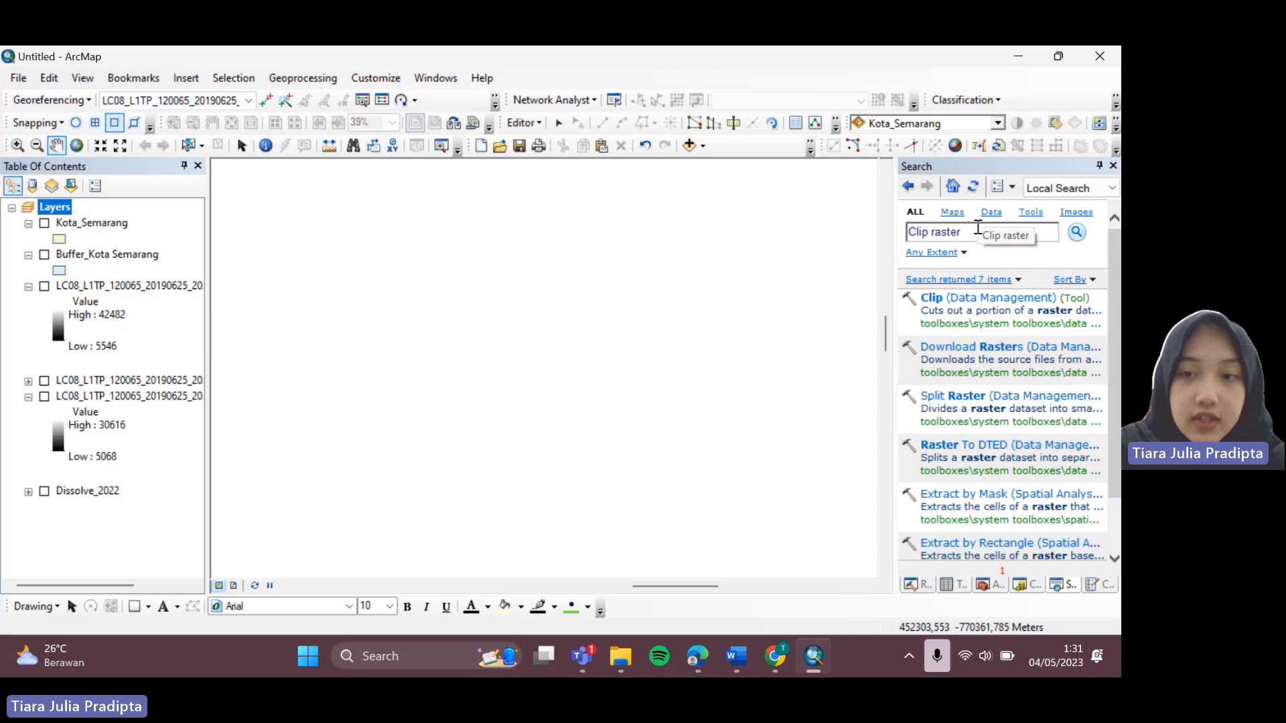
- Set up Extract by Mask with LC08_L1TP_120065_20190625_20200827_02_T1_B5.TIF as input raster and Buffer_Kota Semarang as mask
{"action": "left_click", "coordinate": [979, 497]}
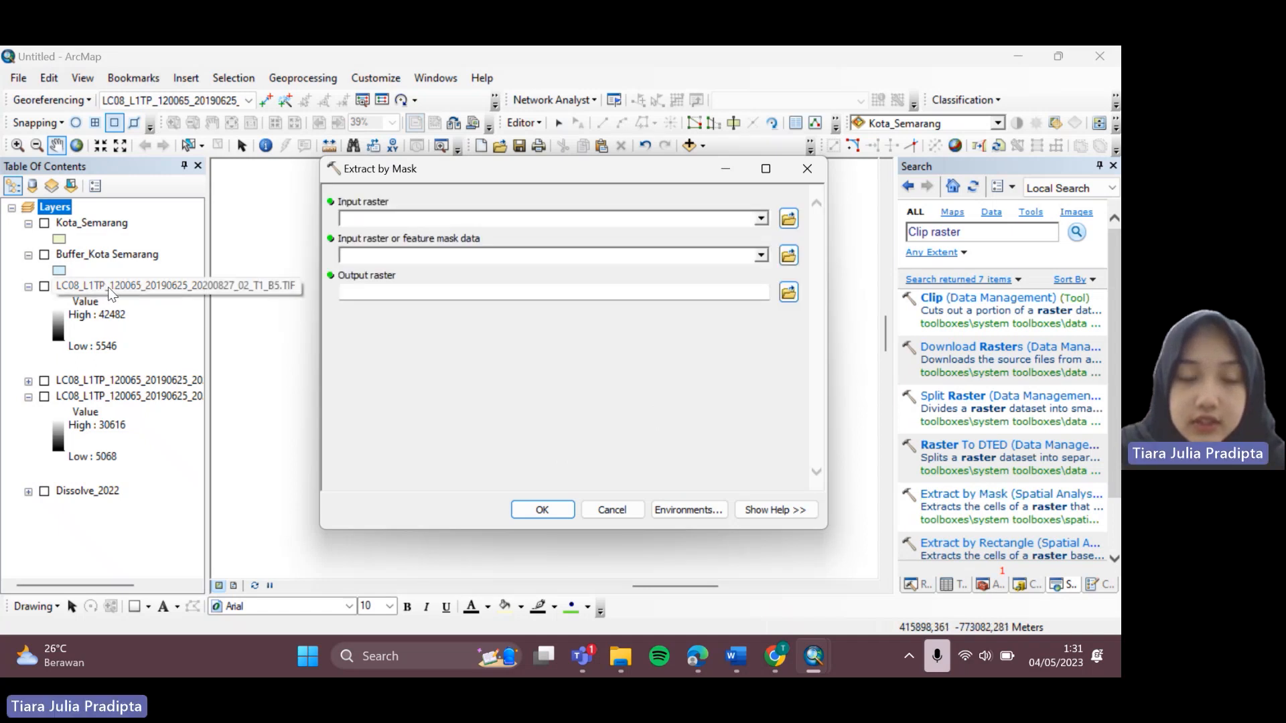
{"action": "left_click_drag", "start_coordinate": [107, 287], "coordinate": [409, 215]}
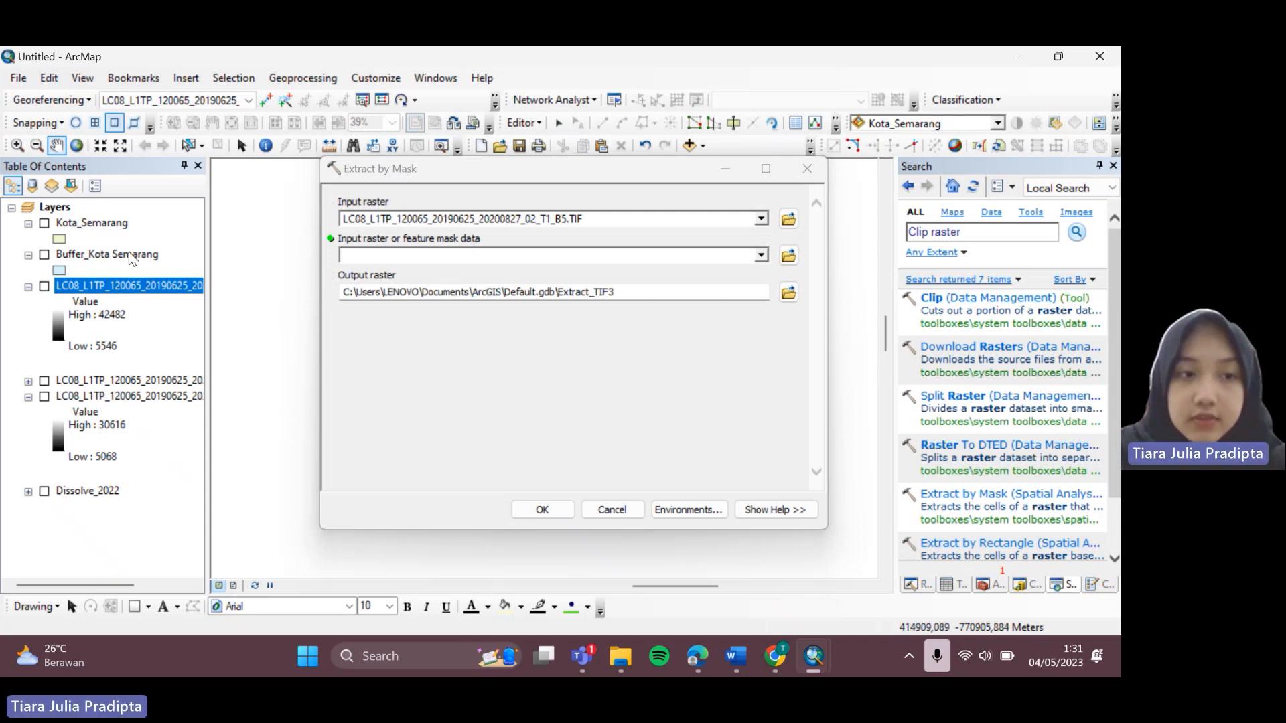
{"action": "left_click_drag", "start_coordinate": [127, 255], "coordinate": [431, 265]}
- Try to name the band 5 output raster Semarang_2019_B5 in New Folder
{"action": "left_click", "coordinate": [789, 292]}
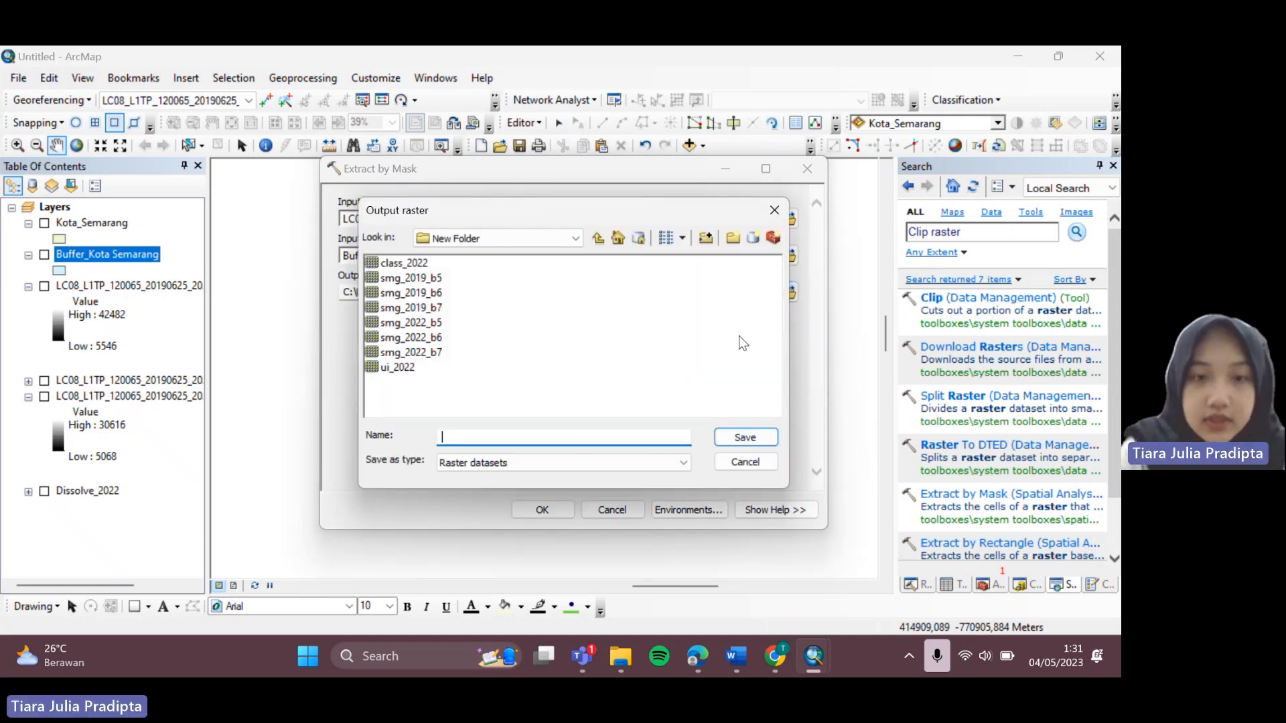
{"action": "type", "text": "semara"}
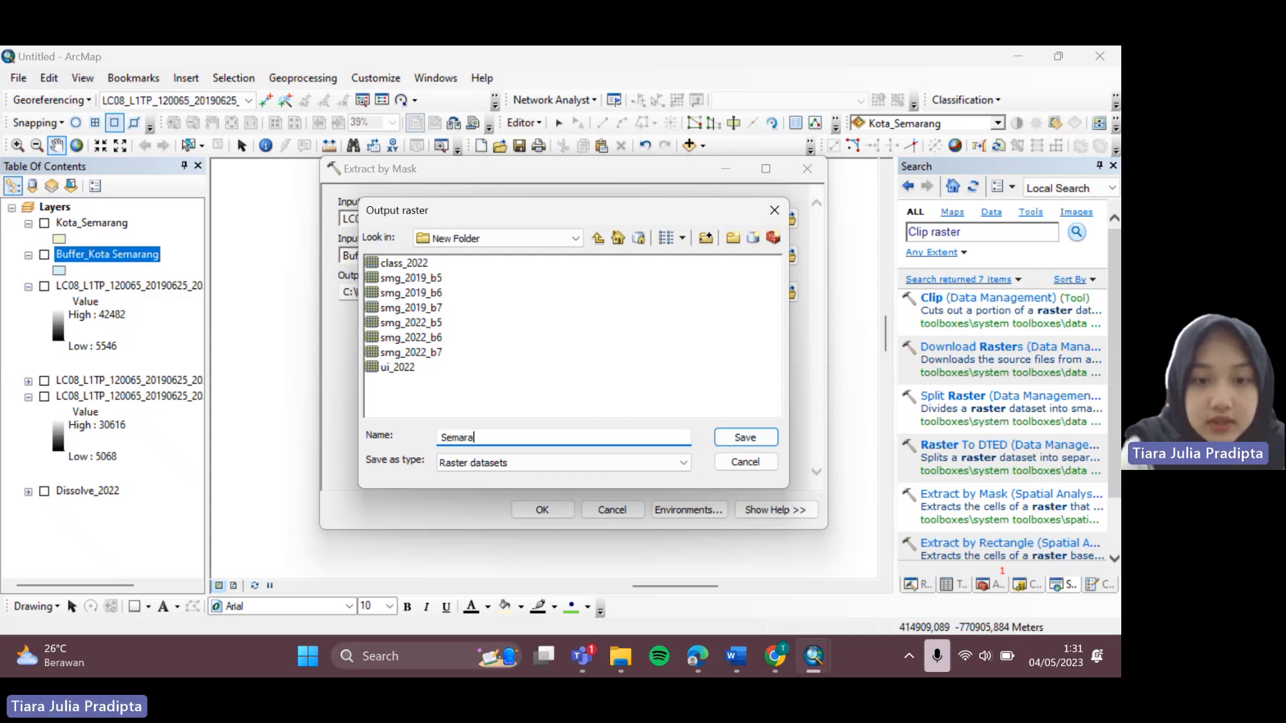
{"action": "type", "text": "ng_2019"}
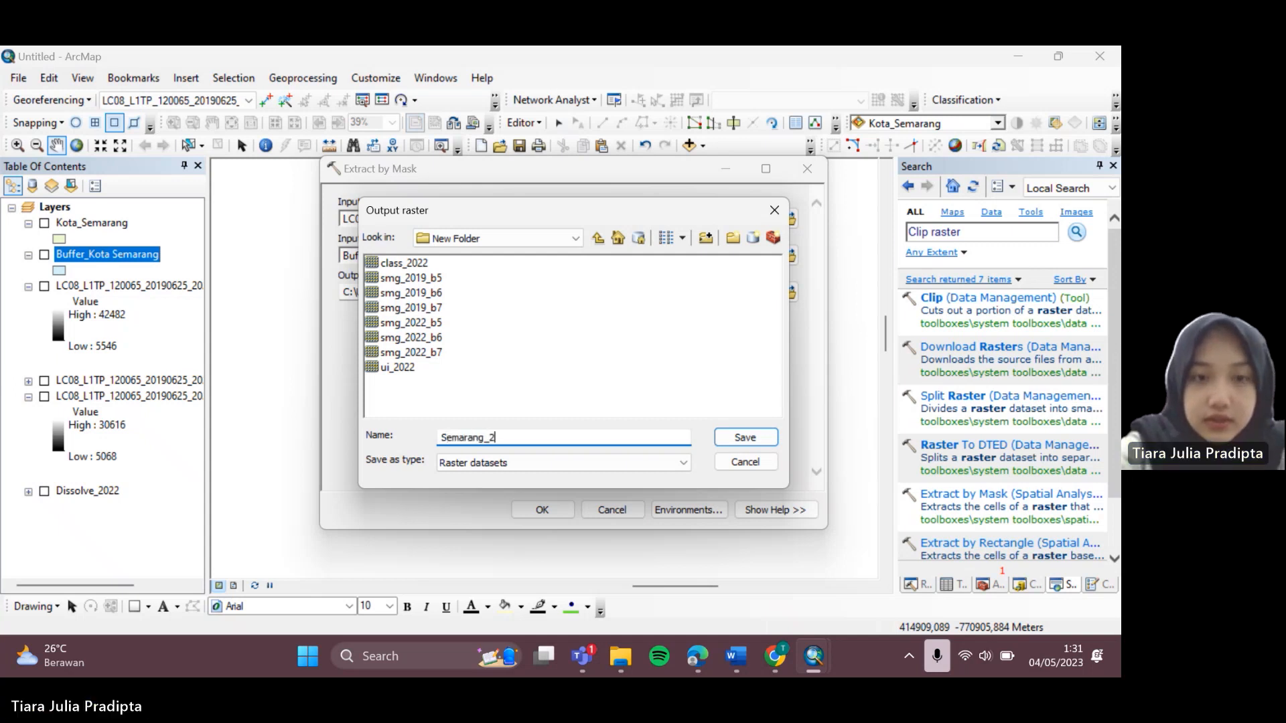
{"action": "key", "text": "BackSpace"}
{"action": "type", "text": "9"}
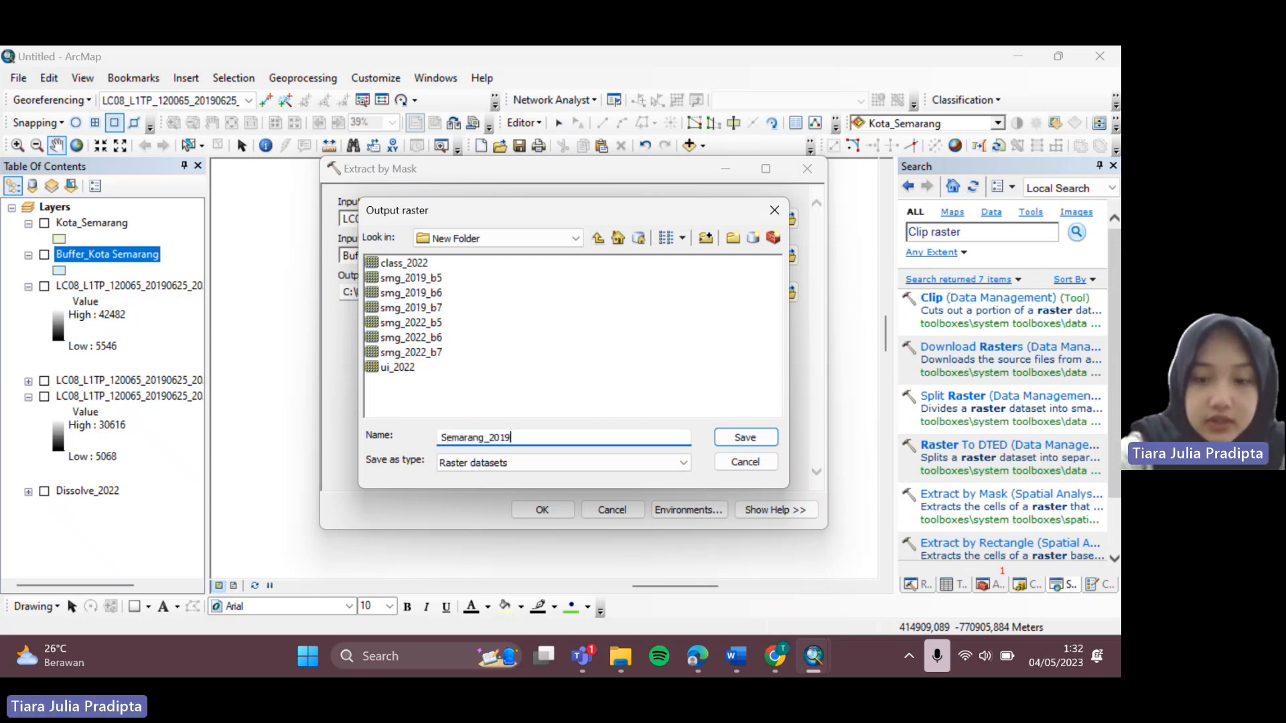
{"action": "type", "text": "_B5"}
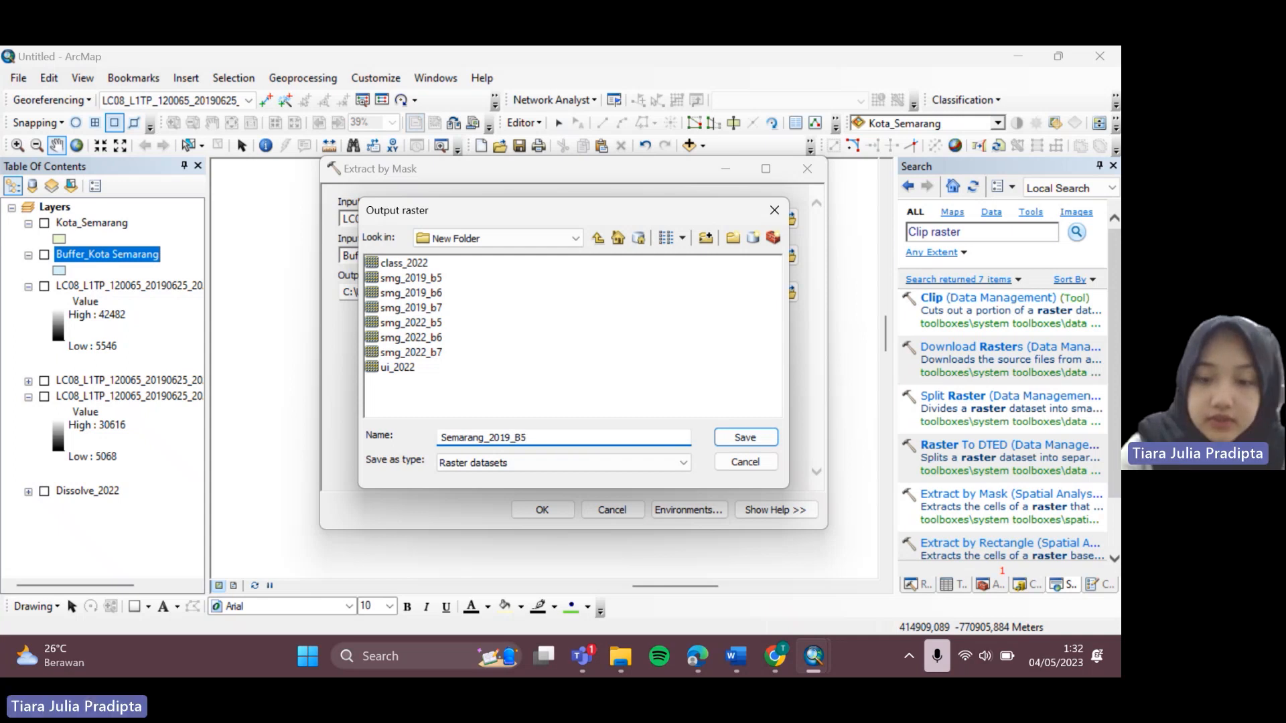
{"action": "key", "text": "Return"}
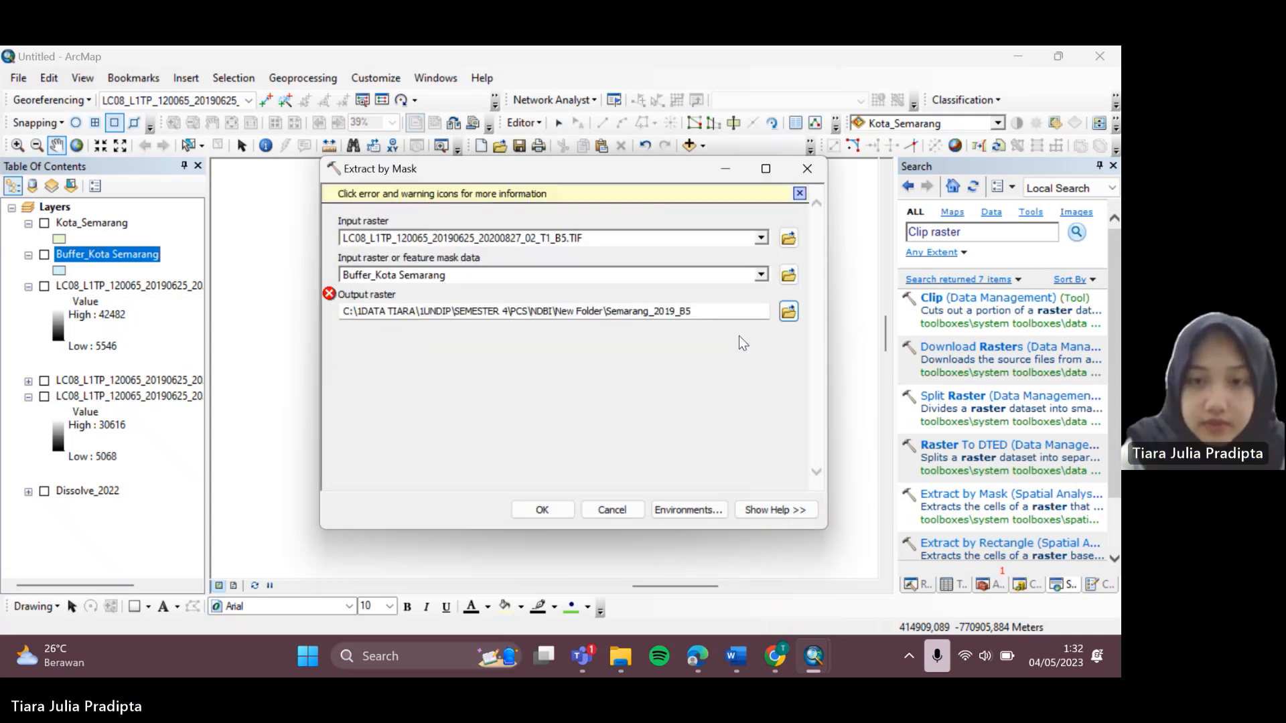
- Name the band 5 output raster smg_B5_2019 in New Folder and run the extraction
{"action": "left_click", "coordinate": [788, 311]}
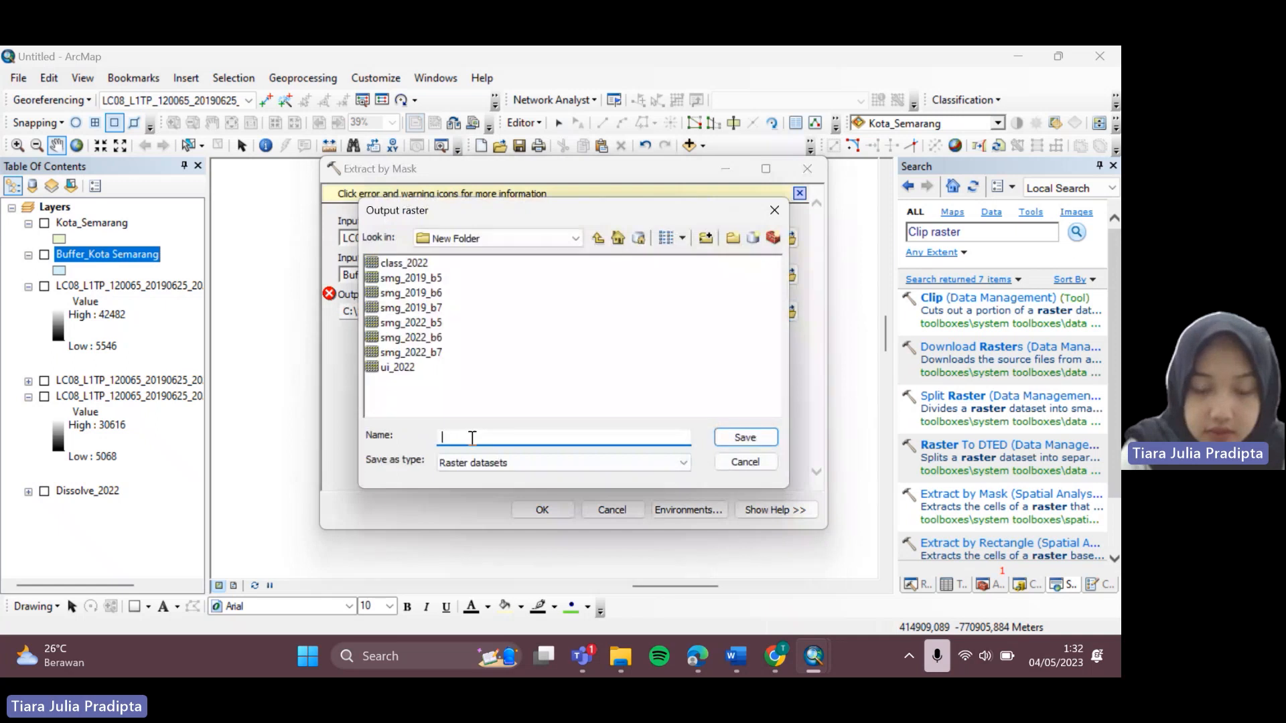
{"action": "type", "text": "smg_B"}
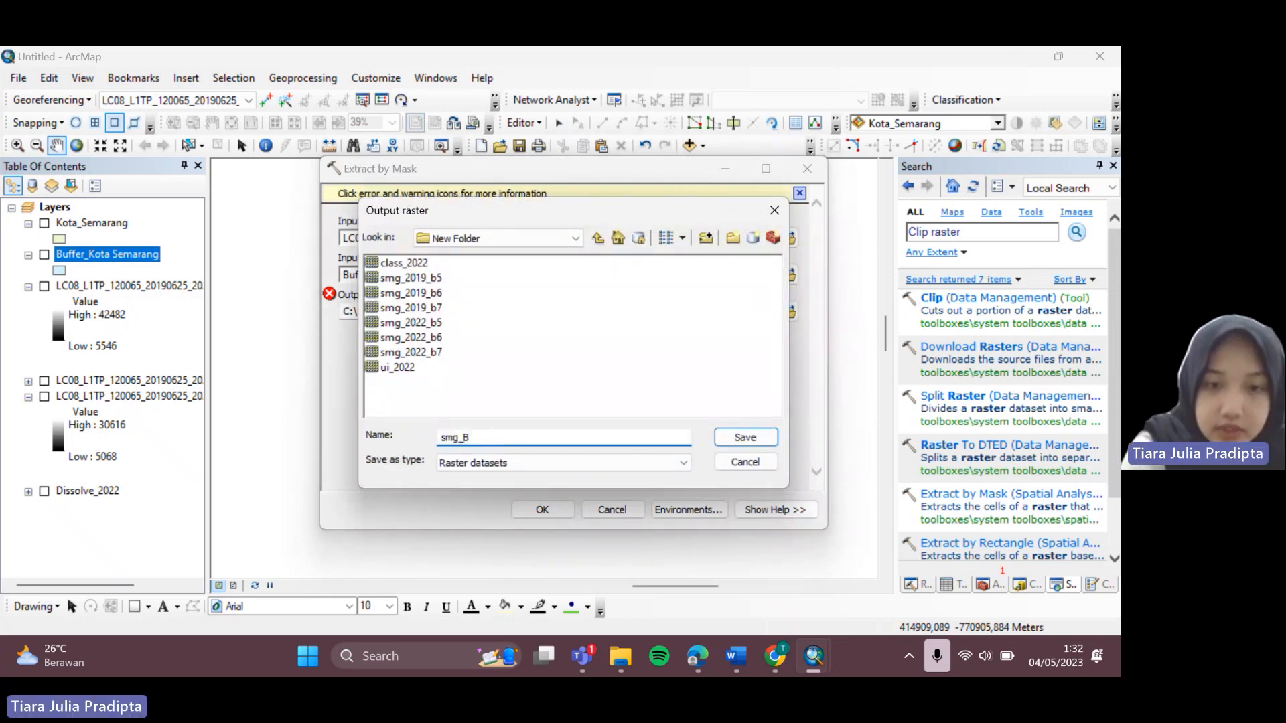
{"action": "type", "text": "5_2019"}
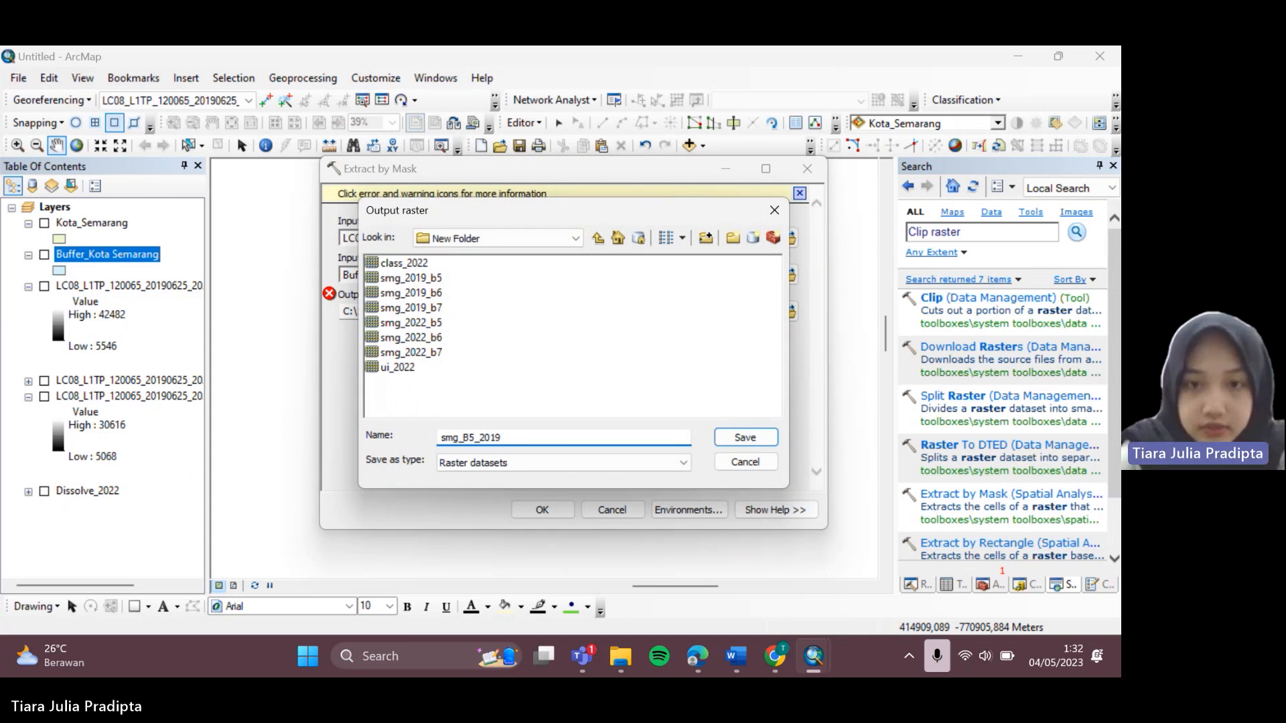
{"action": "key", "text": "Return"}
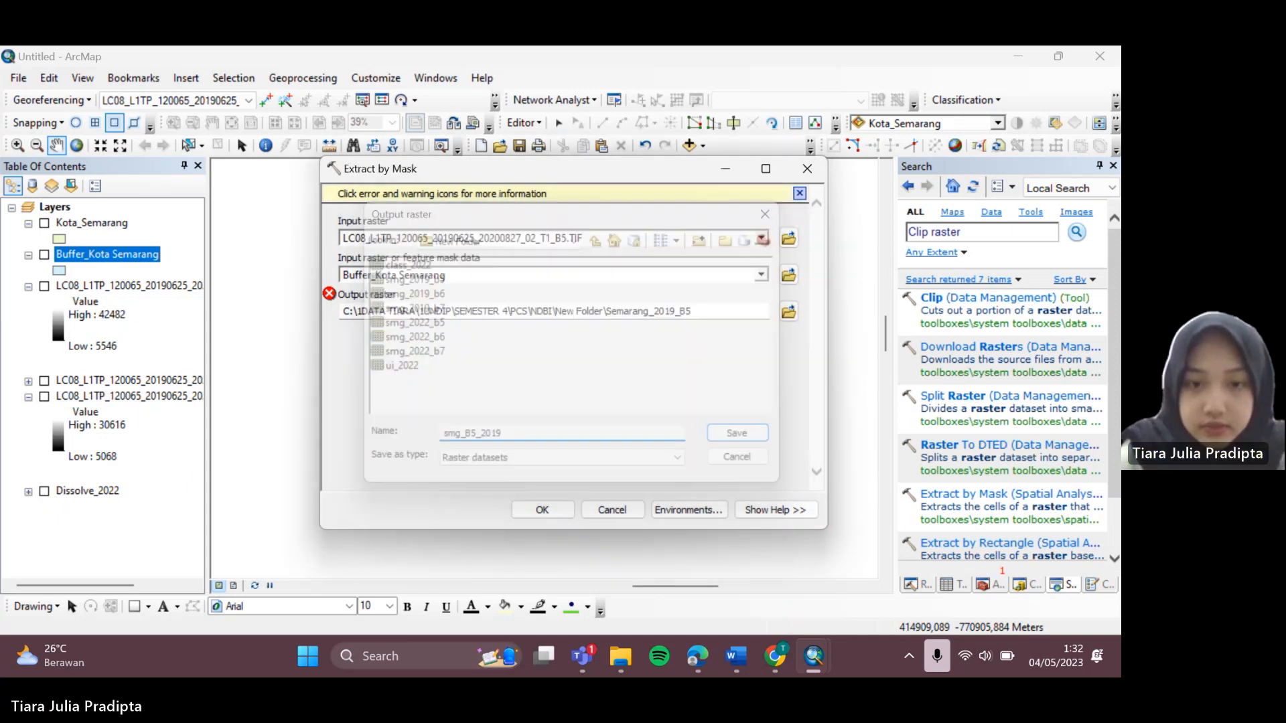
{"action": "left_click", "coordinate": [525, 511]}
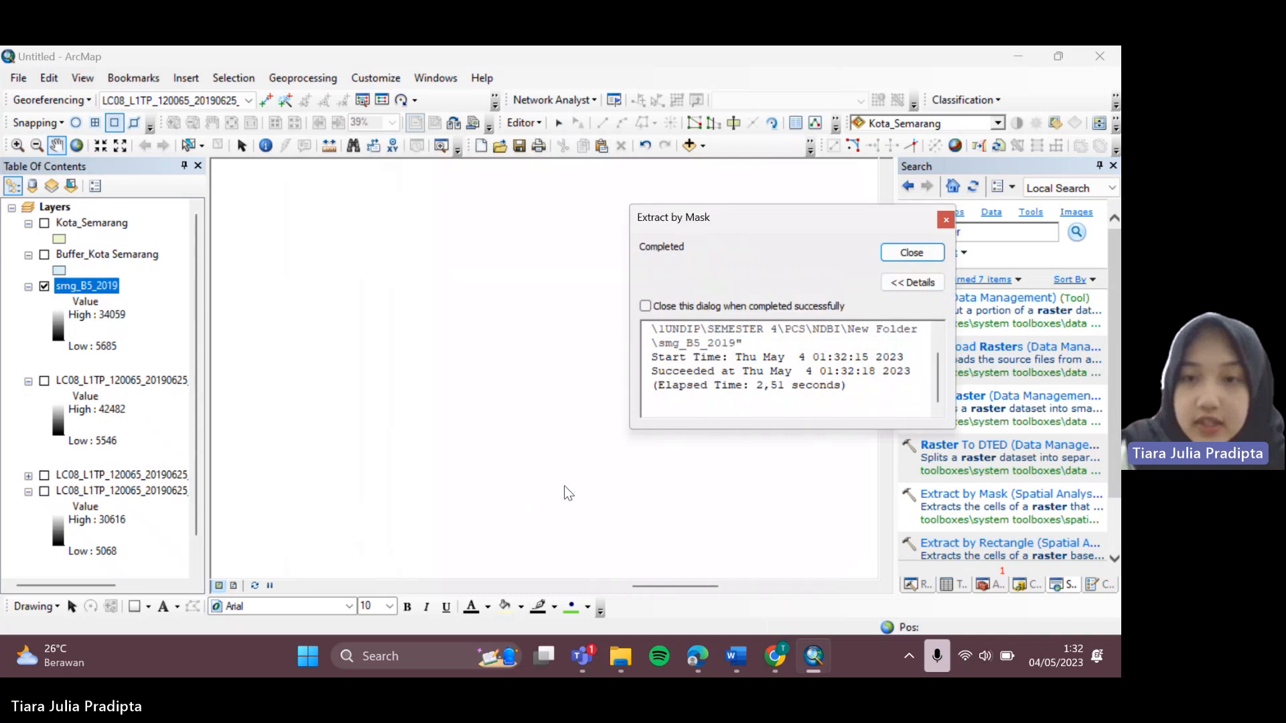
{"action": "left_click", "coordinate": [900, 254]}
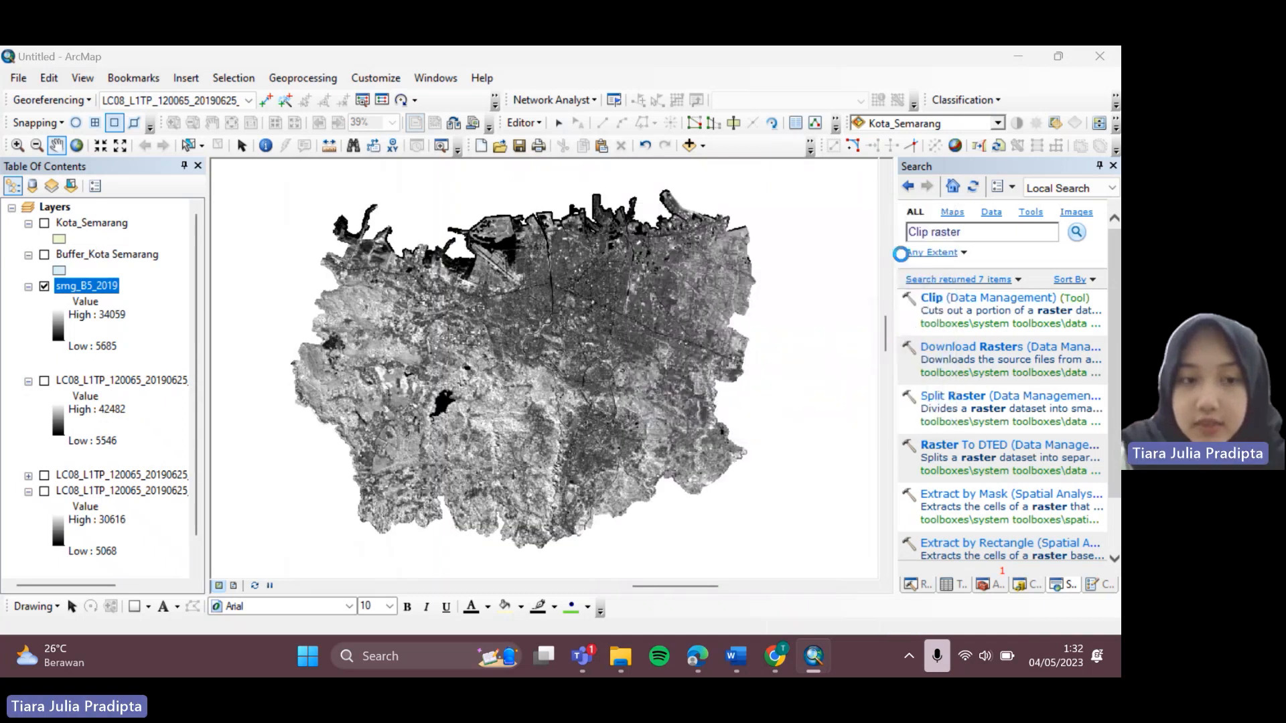
- Set up Extract by Mask with LC08_L1TP_120065_20190625_20200827_02_T1_B6.TIF as input raster and Buffer_Kota Semarang as mask
{"action": "left_click", "coordinate": [977, 494]}
{"action": "left_click_drag", "start_coordinate": [121, 443], "coordinate": [429, 213]}
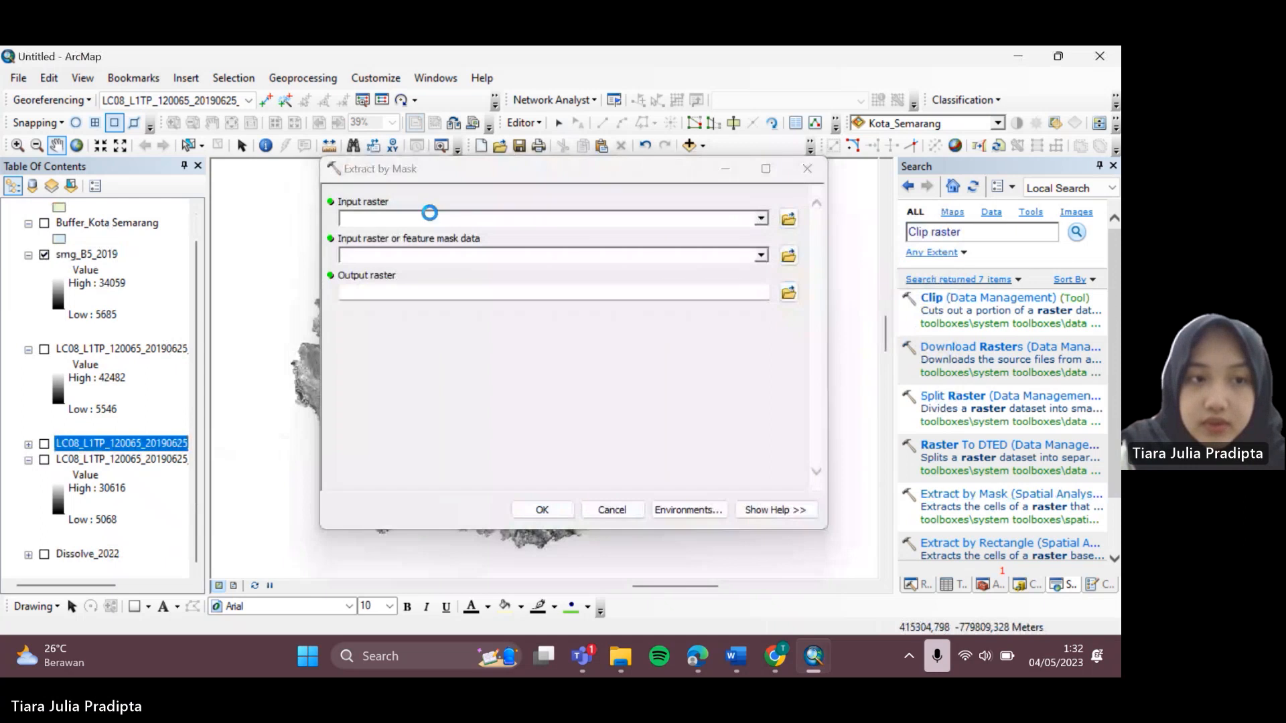
{"action": "left_click_drag", "start_coordinate": [107, 222], "coordinate": [244, 232]}
{"action": "left_click_drag", "start_coordinate": [420, 259], "coordinate": [421, 259]}
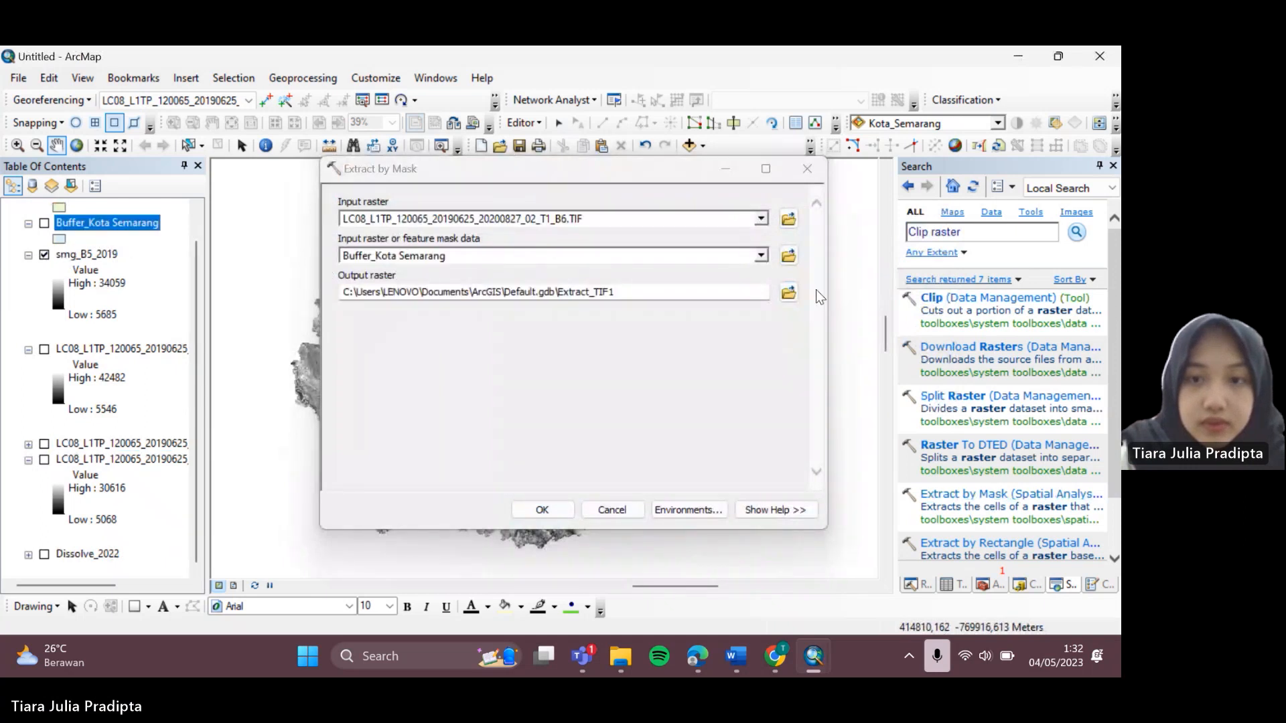
- Name the band 6 output raster smg_B6_2019 in New Folder and run the extraction
{"action": "left_click", "coordinate": [790, 292]}
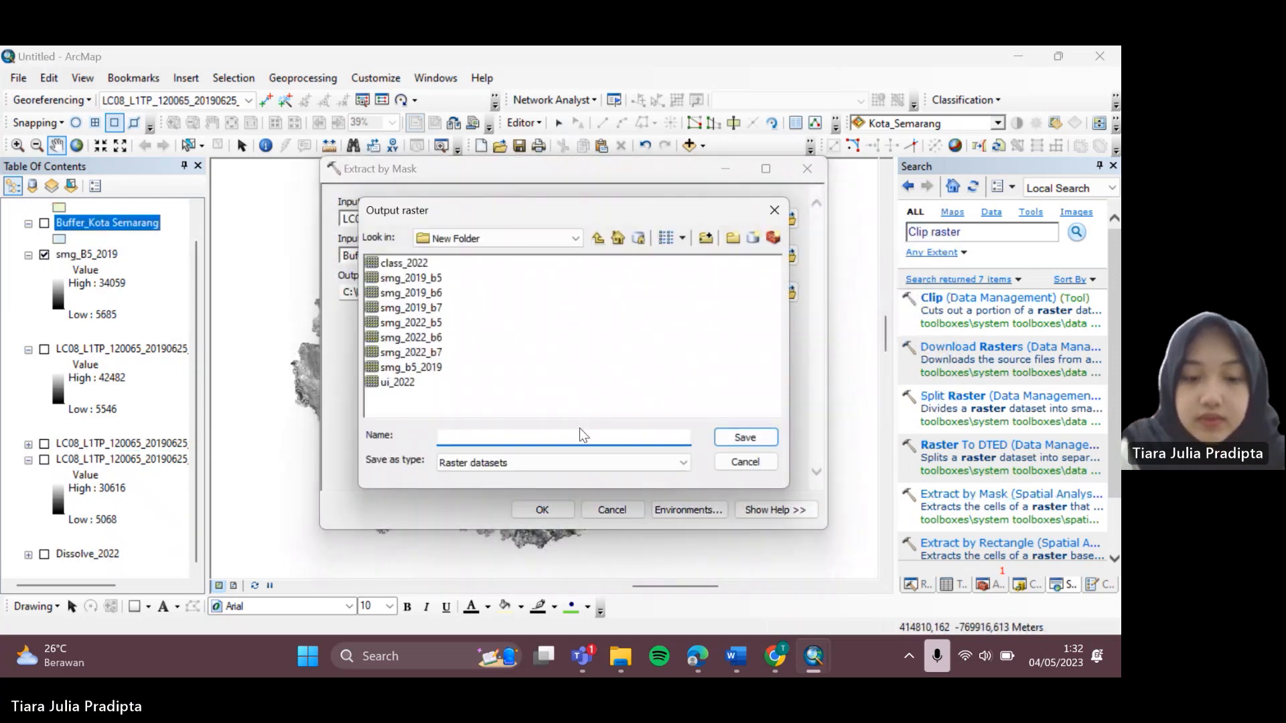
{"action": "type", "text": "smg_B6_2019"}
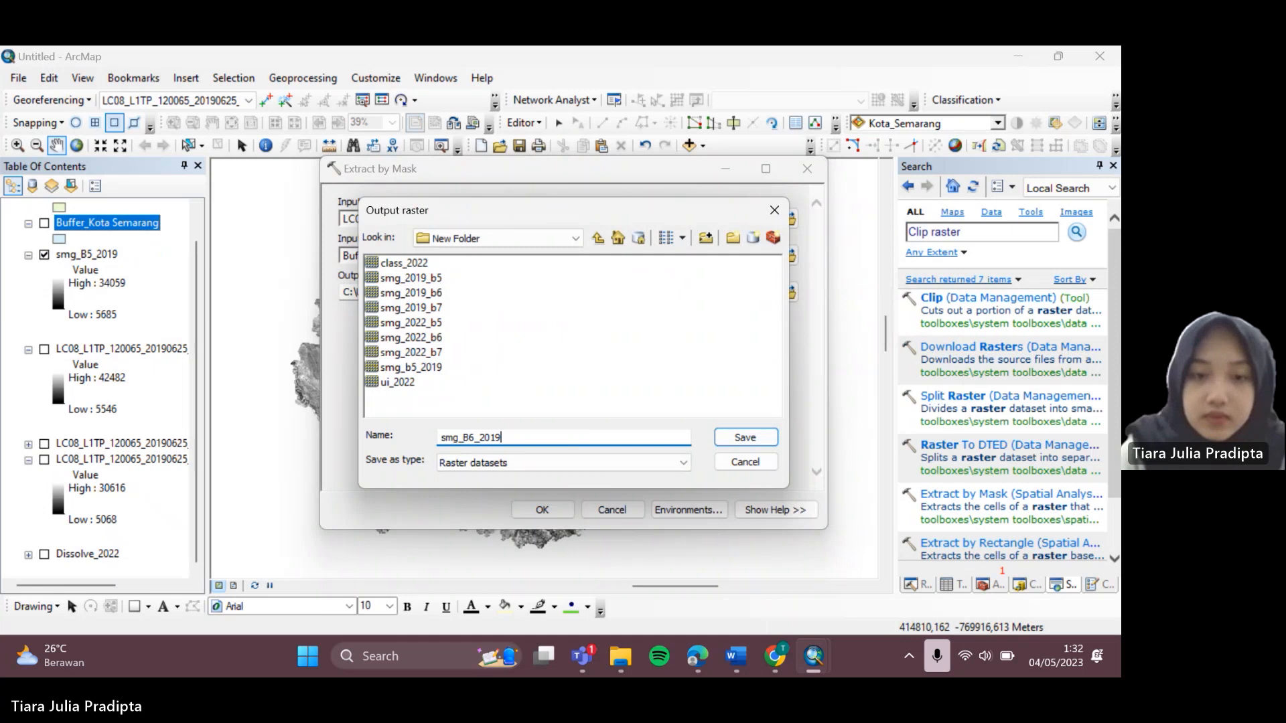
{"action": "key", "text": "Return"}
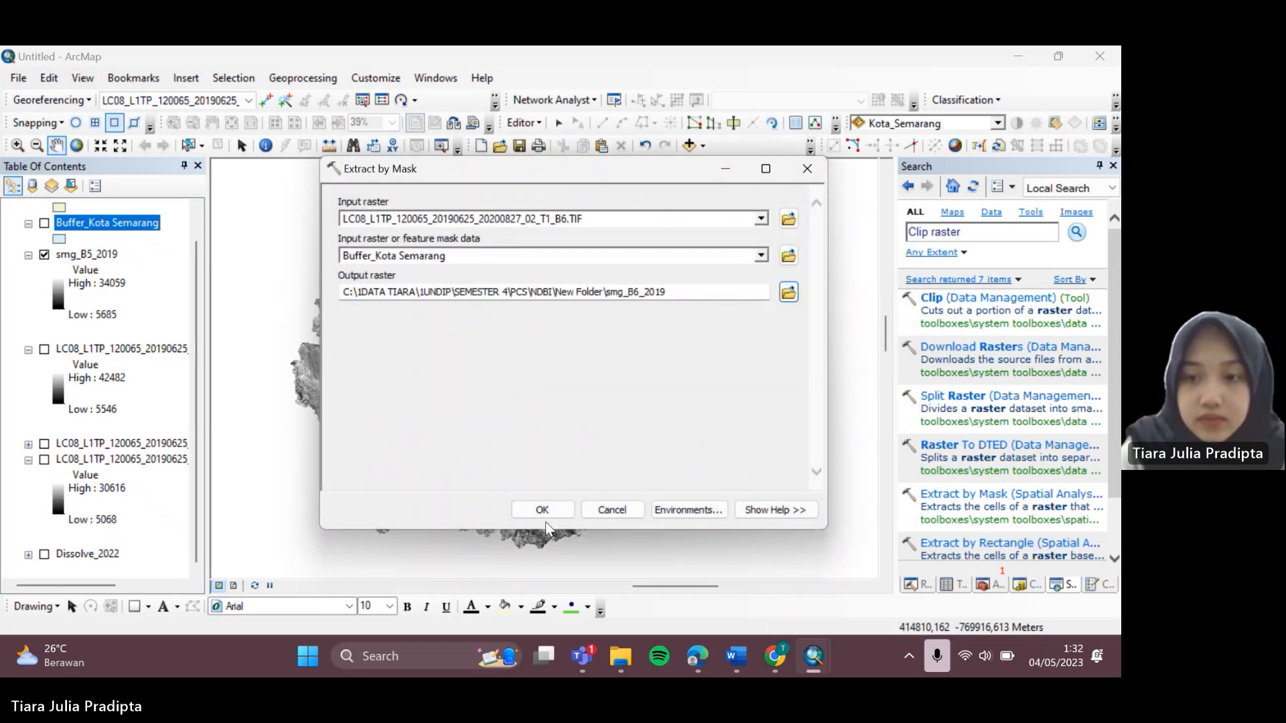
{"action": "left_click", "coordinate": [542, 511]}
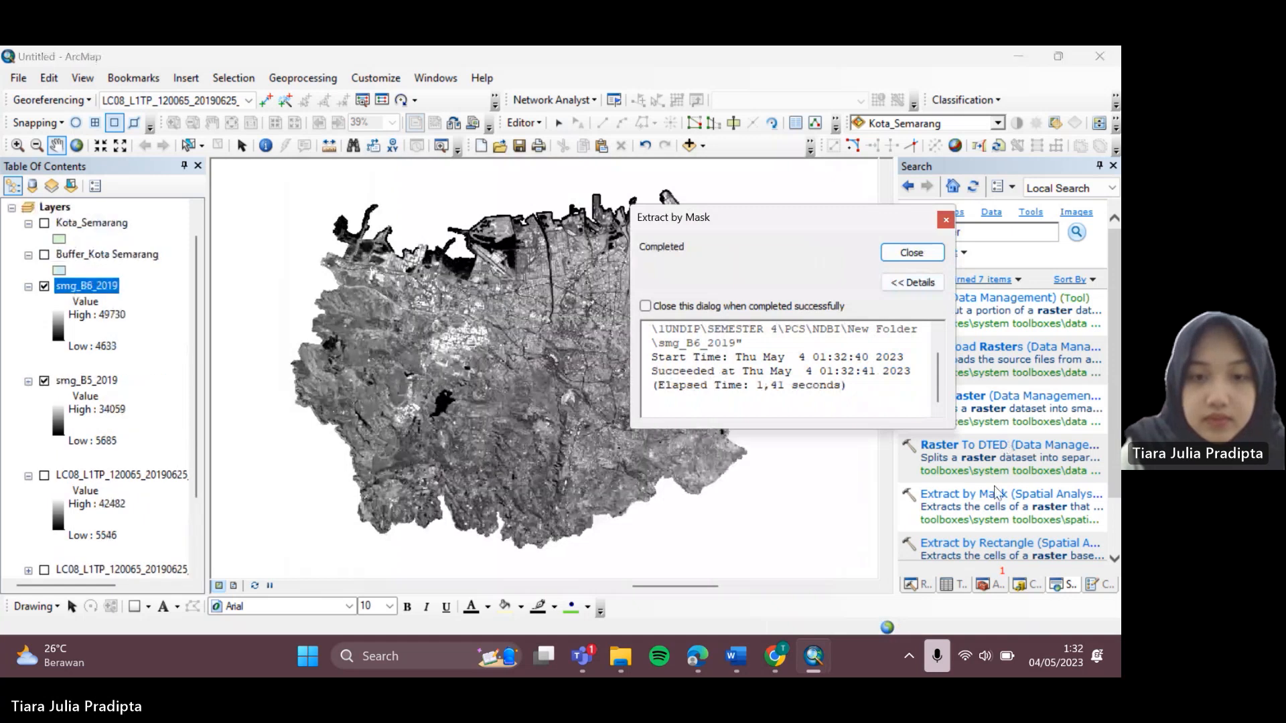
{"action": "left_click", "coordinate": [912, 255]}
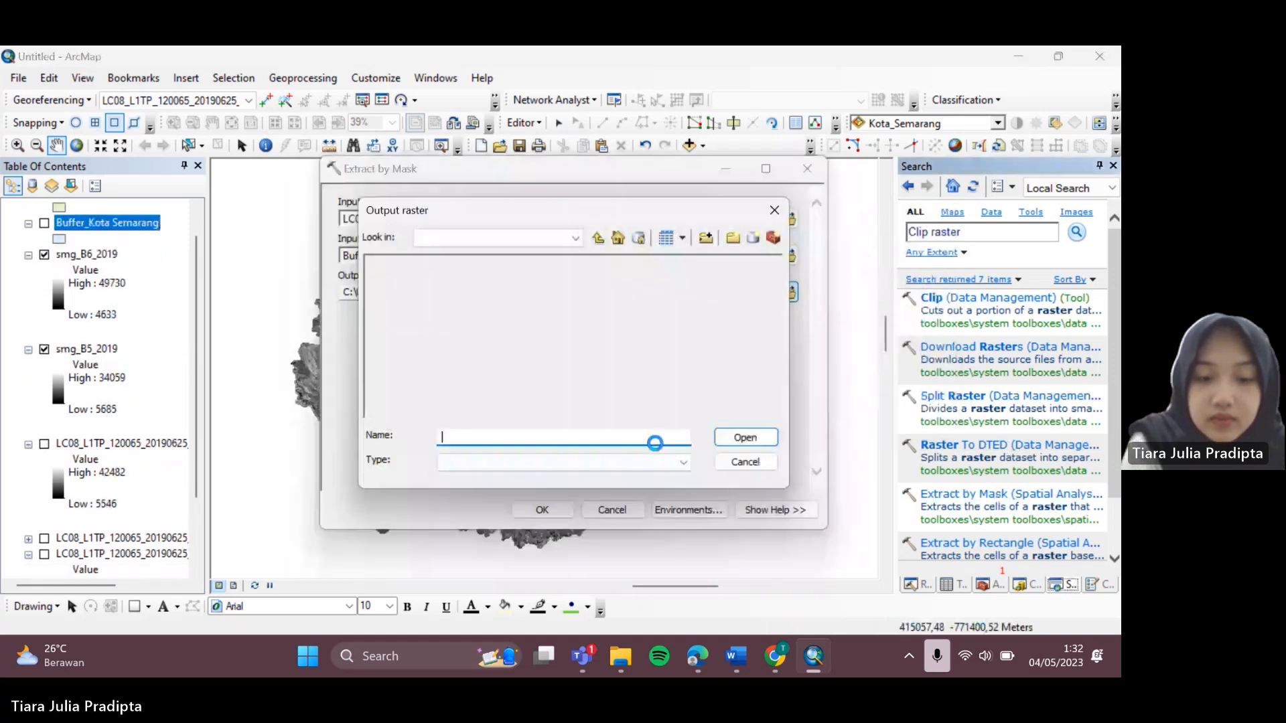
- Try to name the band 7 output raster smg_2019_b7 in New Folder
{"action": "type", "text": "smg_2019_b"}
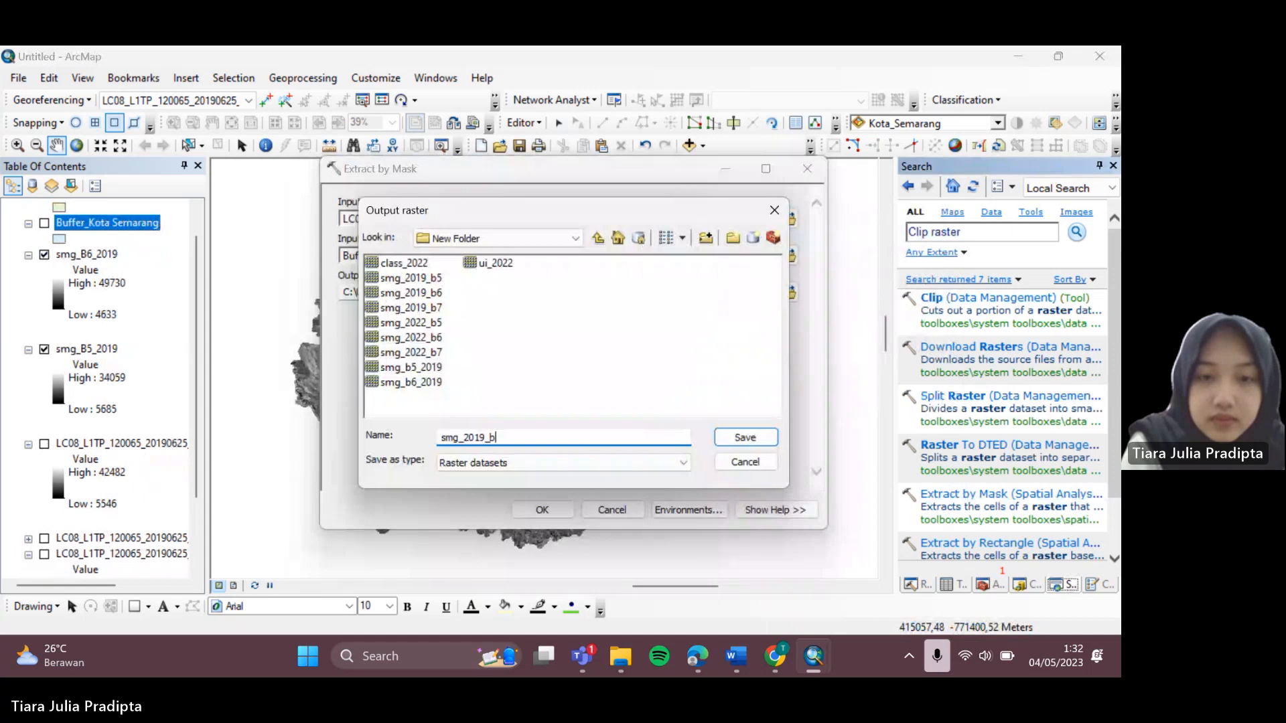
{"action": "type", "text": "7"}
{"action": "key", "text": "Return"}
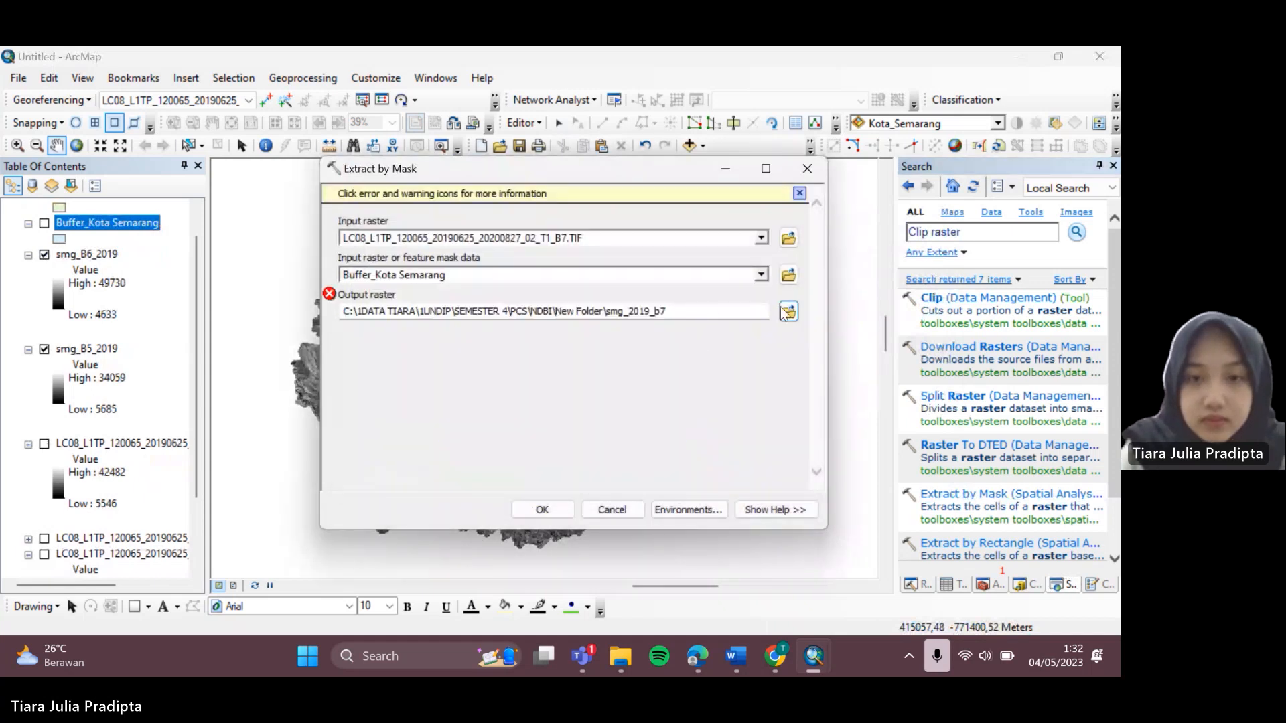
- Name the band 7 output raster Smg_B7_2019 in New Folder and run the extraction
{"action": "left_click", "coordinate": [787, 311]}
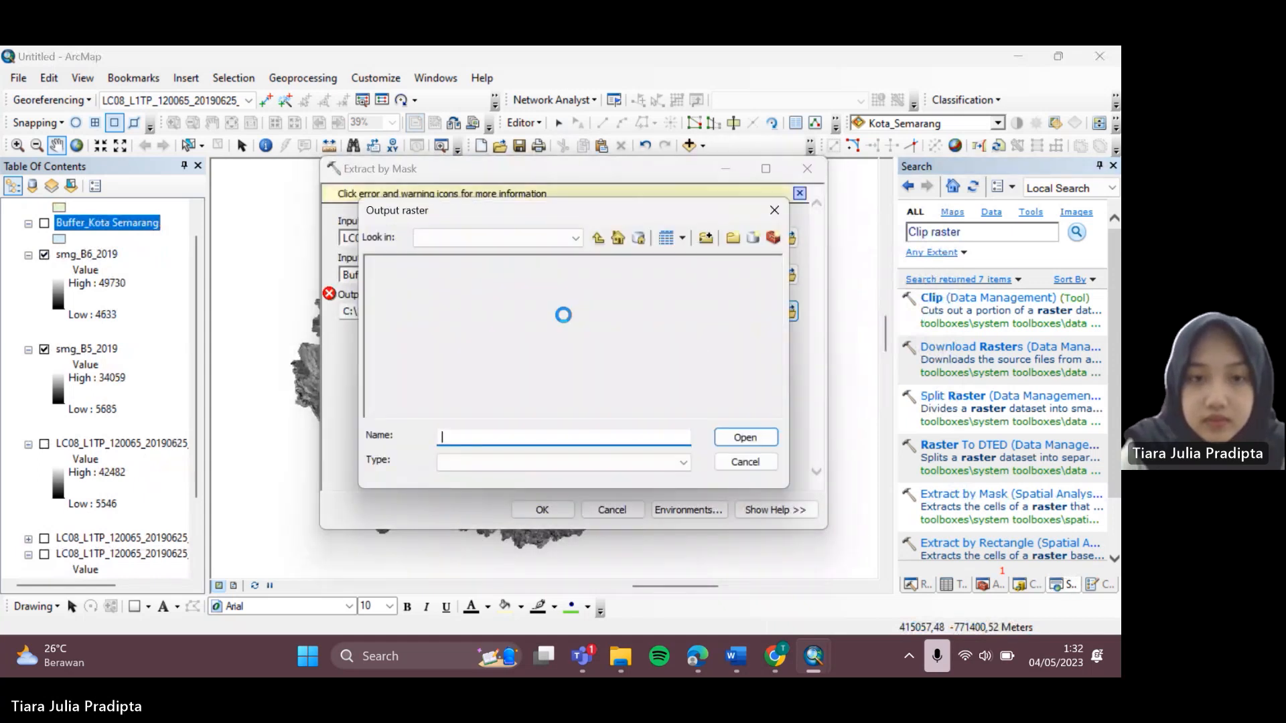
{"action": "type", "text": "Smg_"}
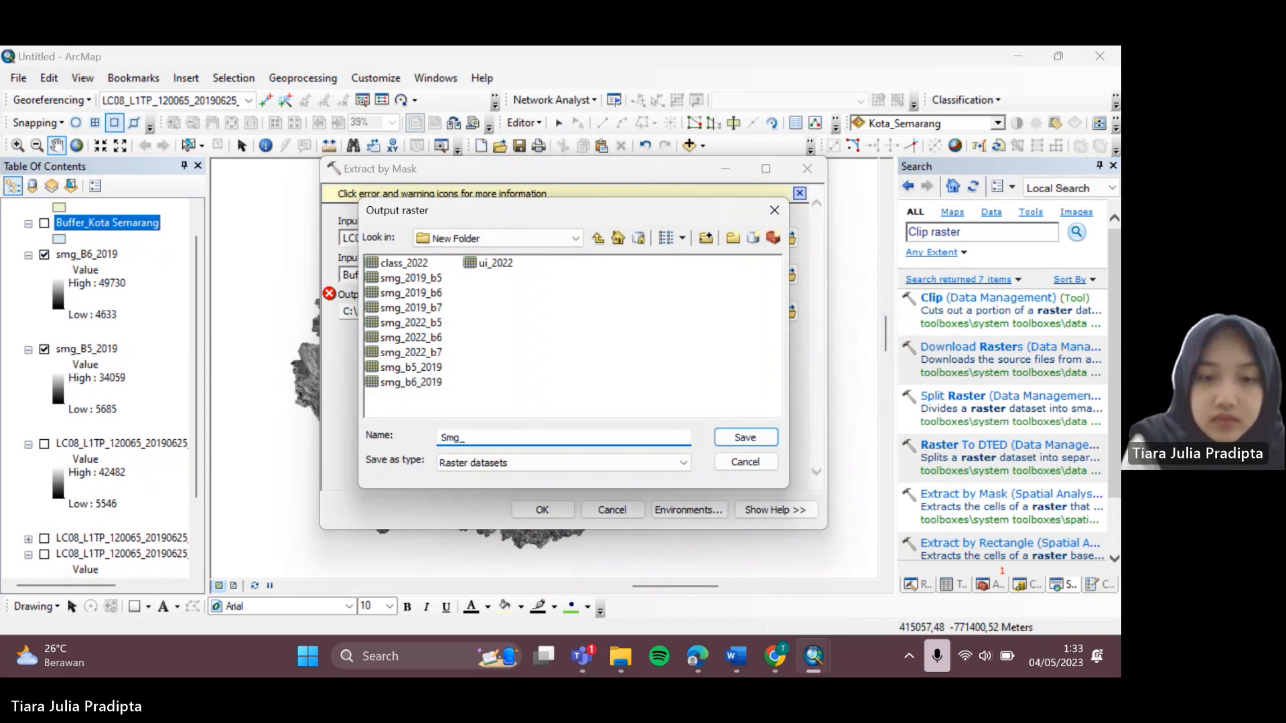
{"action": "type", "text": "B7_2019"}
{"action": "key", "text": "Return"}
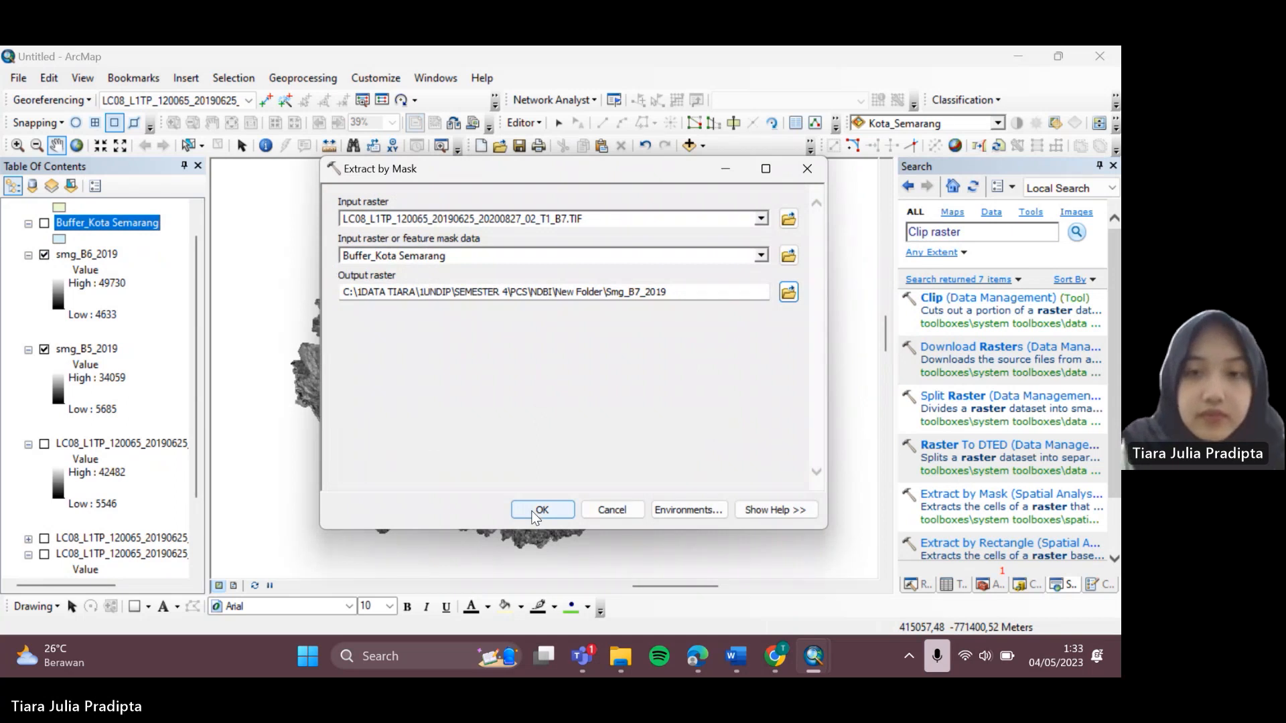
{"action": "left_click", "coordinate": [534, 514]}
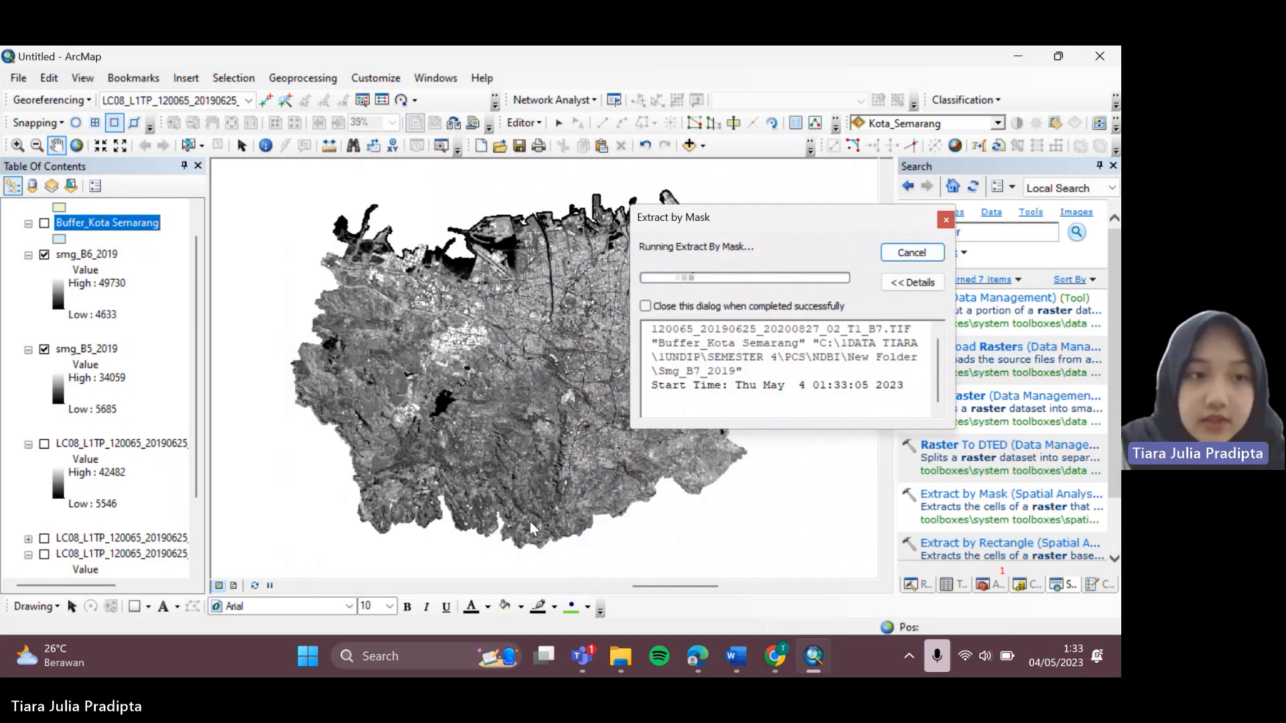
{"action": "left_click", "coordinate": [912, 252]}
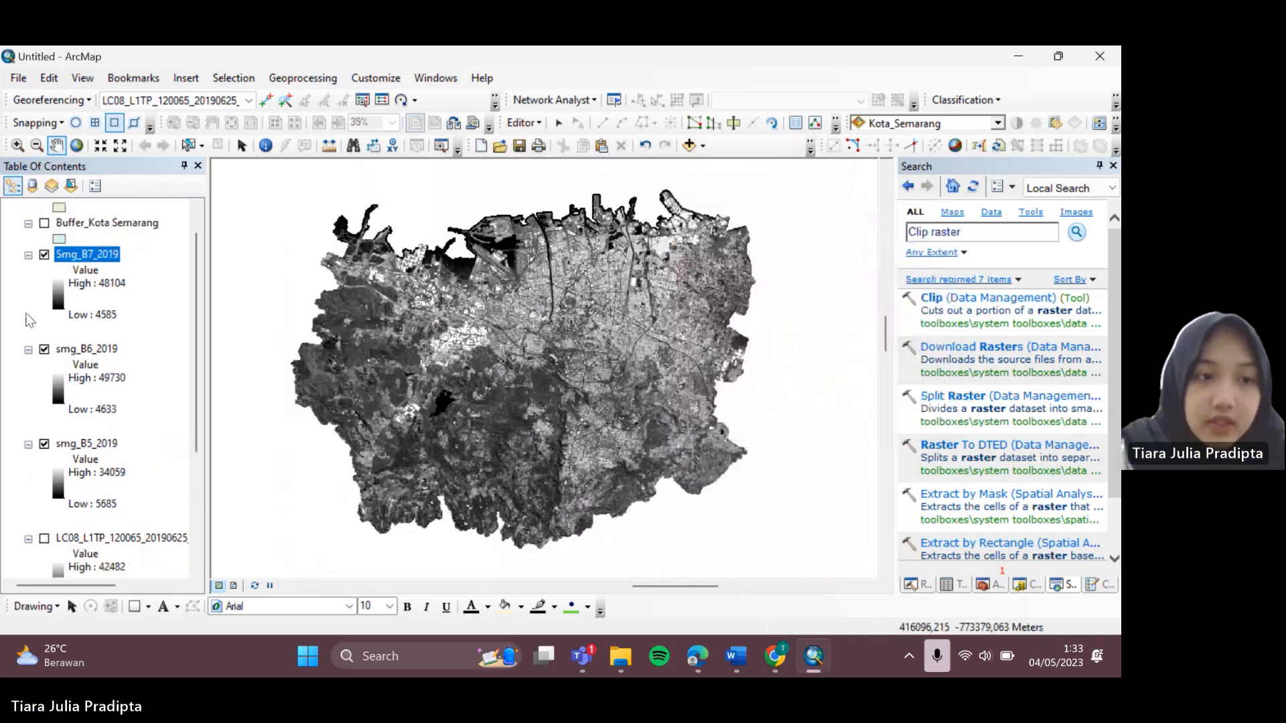
- Collapse the legends of the three clipped band layers and remove the three original LC08_L1TP Landsat layers from the map
{"action": "left_click", "coordinate": [28, 255]}
{"action": "left_click", "coordinate": [28, 272]}
{"action": "left_click", "coordinate": [28, 287]}
{"action": "left_click", "coordinate": [87, 334]}
{"action": "left_click", "coordinate": [78, 442], "text": "shift"}
{"action": "right_click", "coordinate": [77, 440]}
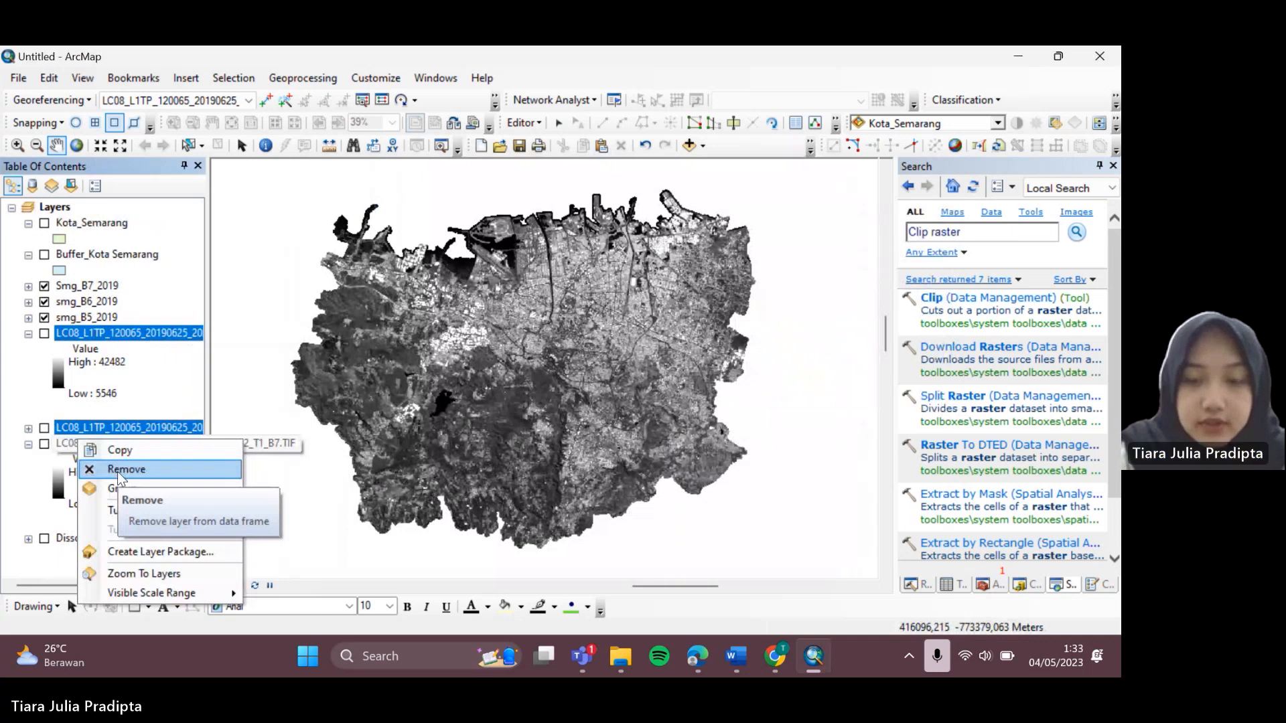
{"action": "left_click", "coordinate": [118, 472]}
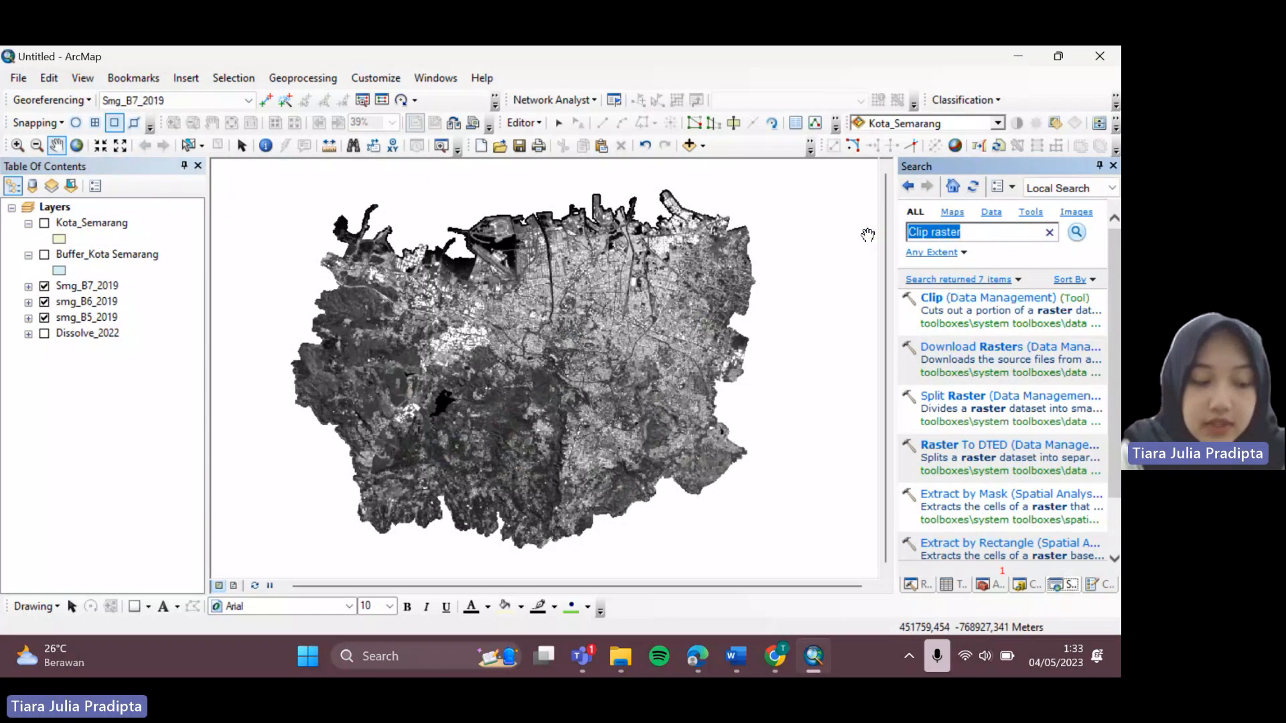
- Search the tools for "raster calculator" and open Raster Calculator
{"action": "type", "text": "raster ca"}
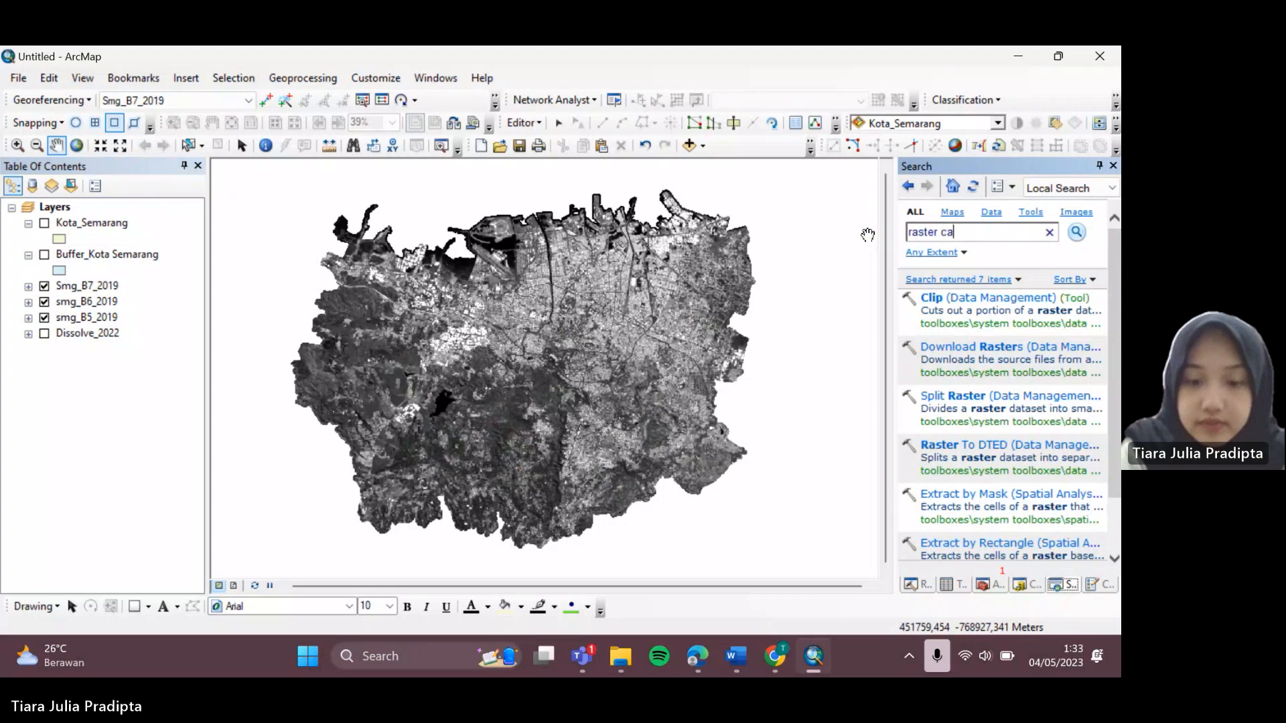
{"action": "type", "text": "lculator"}
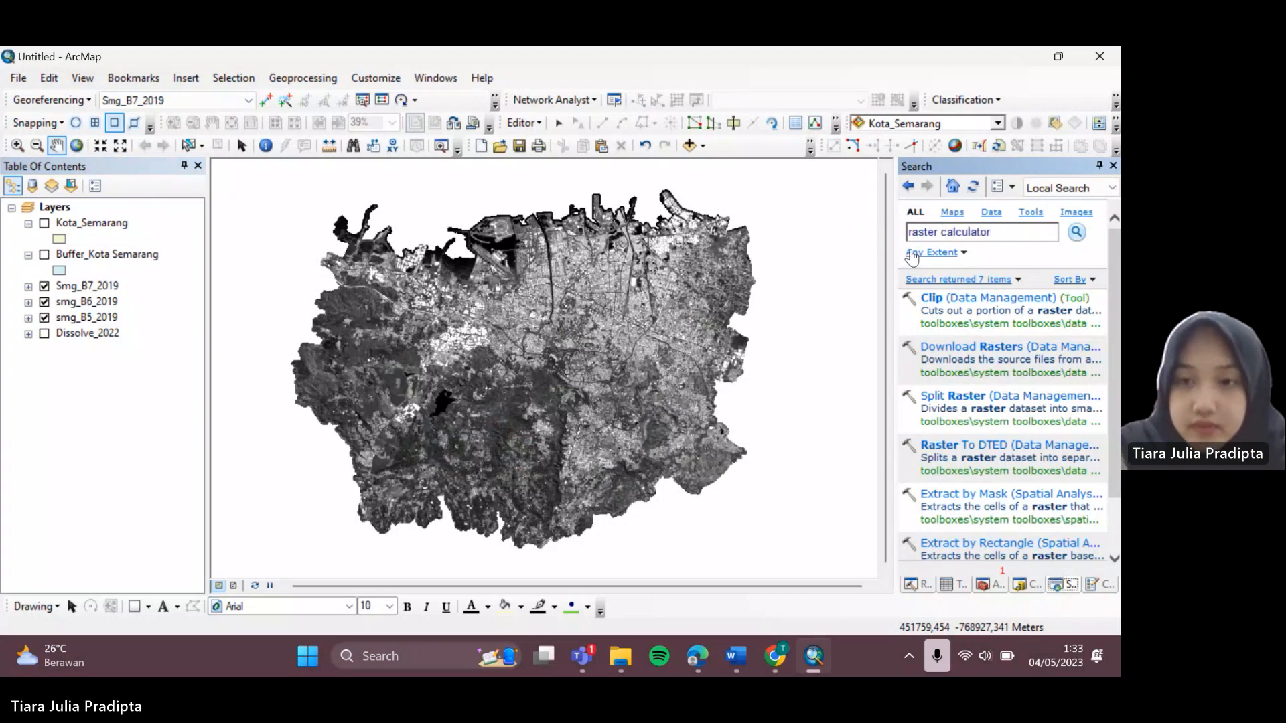
{"action": "key", "text": "Return"}
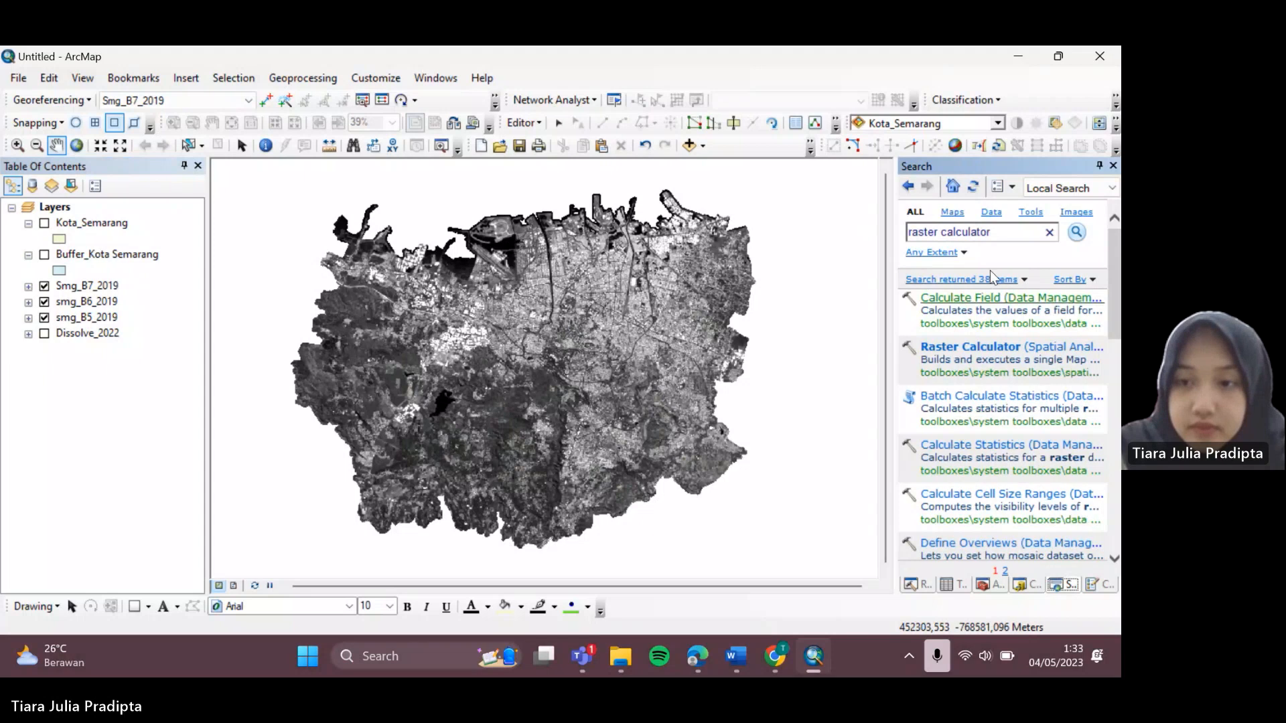
{"action": "left_click", "coordinate": [1014, 349]}
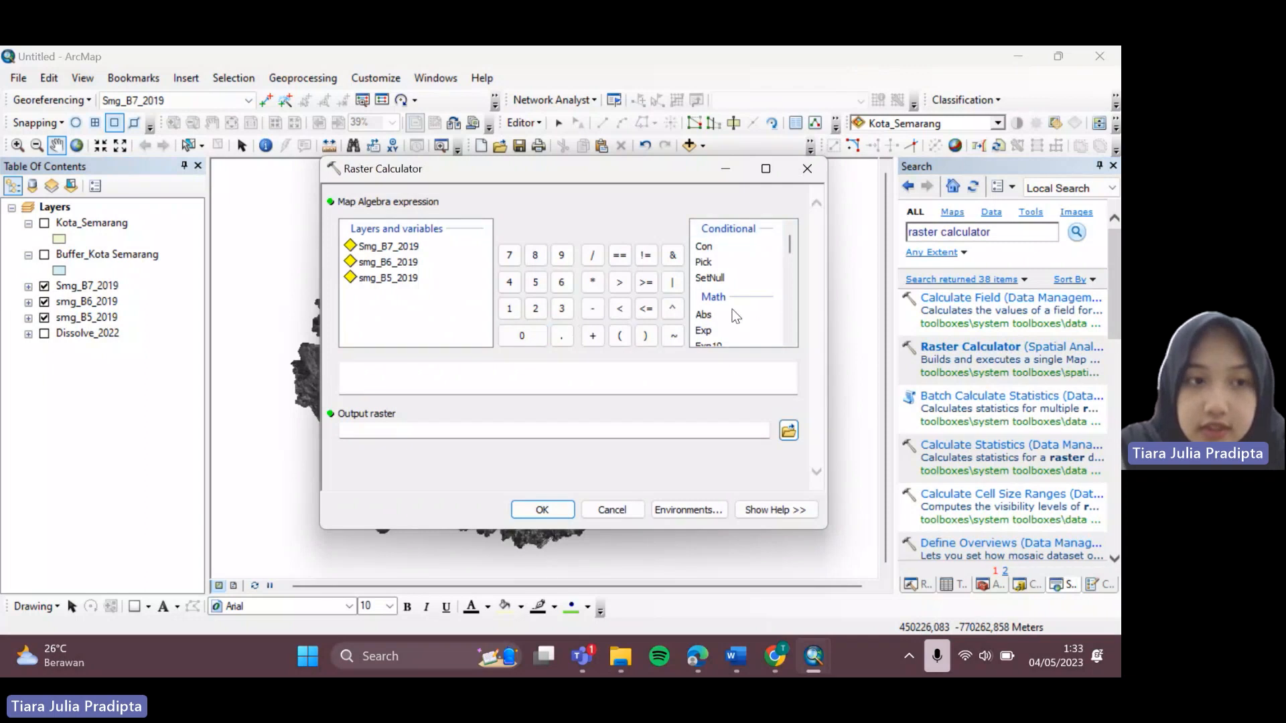
- Build the NDBI numerator Float("smg_B6_2019" - "smg_B5_2019") in the map algebra expression
{"action": "scroll", "coordinate": [739, 309], "scroll_direction": "down", "scroll_amount": 2}
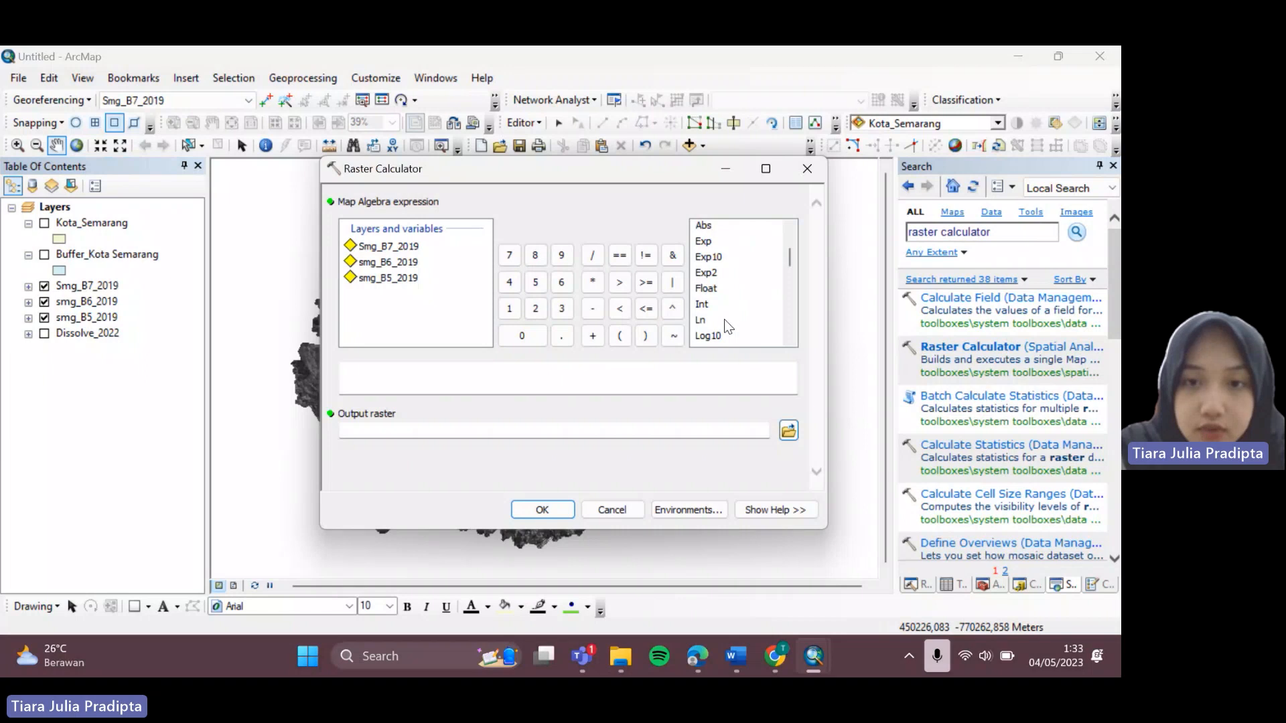
{"action": "double_click", "coordinate": [714, 288]}
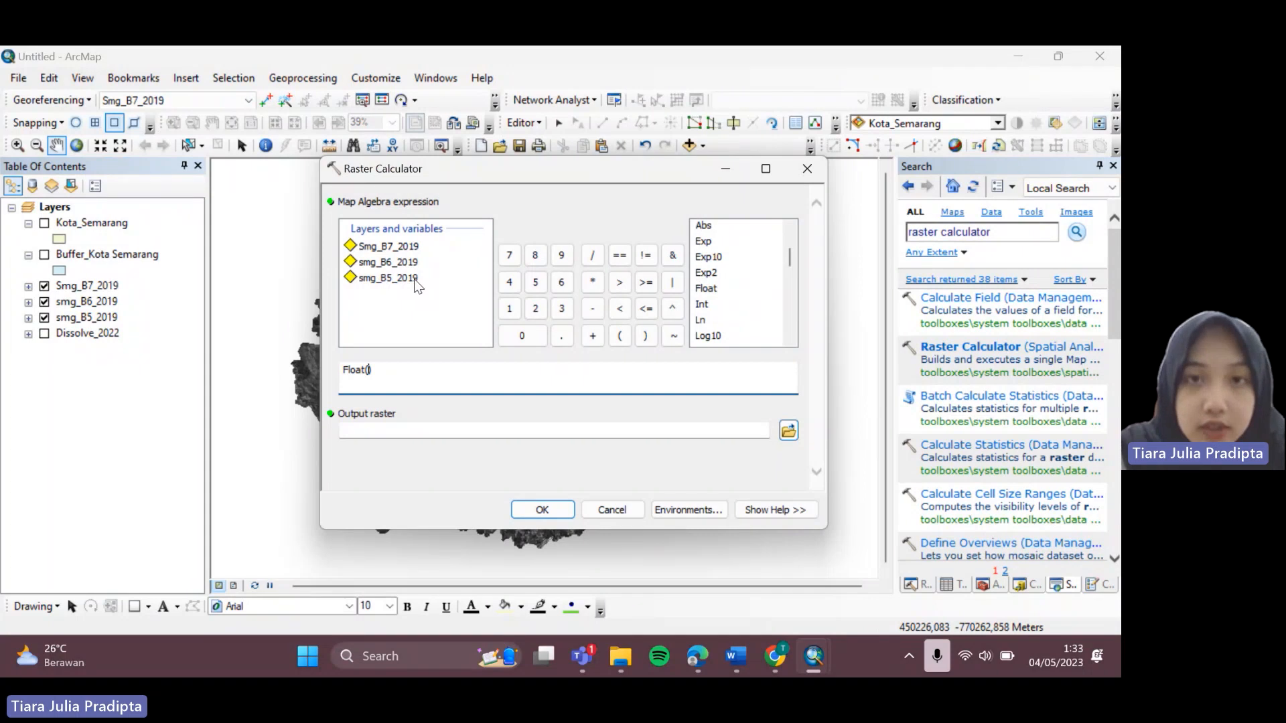
{"action": "double_click", "coordinate": [400, 262]}
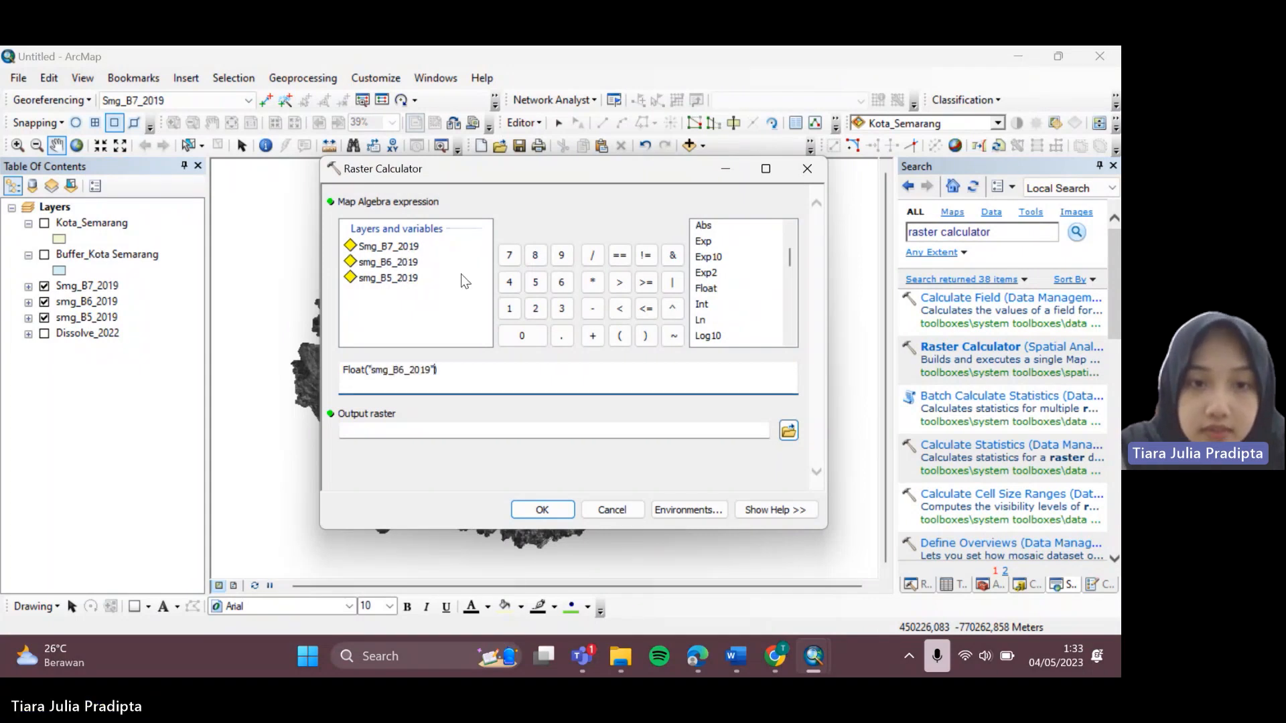
{"action": "left_click", "coordinate": [592, 309]}
{"action": "double_click", "coordinate": [392, 277]}
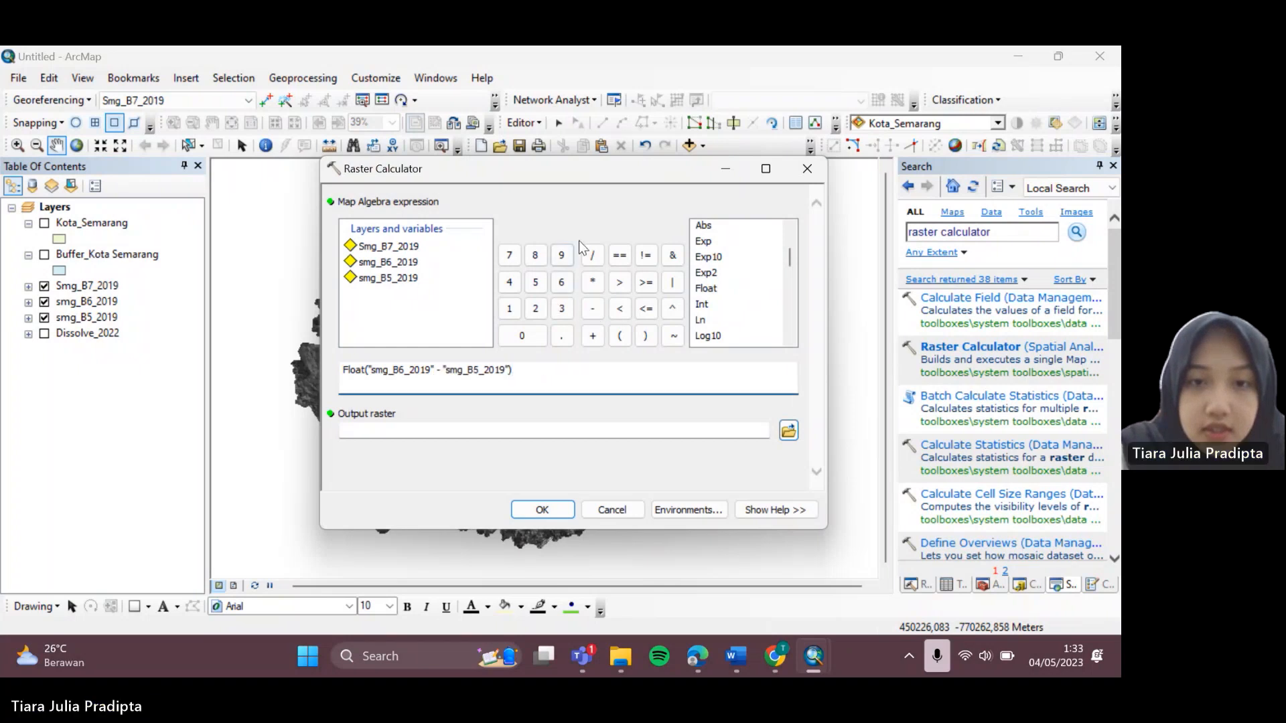
- Divide the expression by Float("smg_B6_2019" + "smg_B5_2019") to complete the NDBI formula
{"action": "left_click", "coordinate": [591, 258]}
{"action": "double_click", "coordinate": [706, 288]}
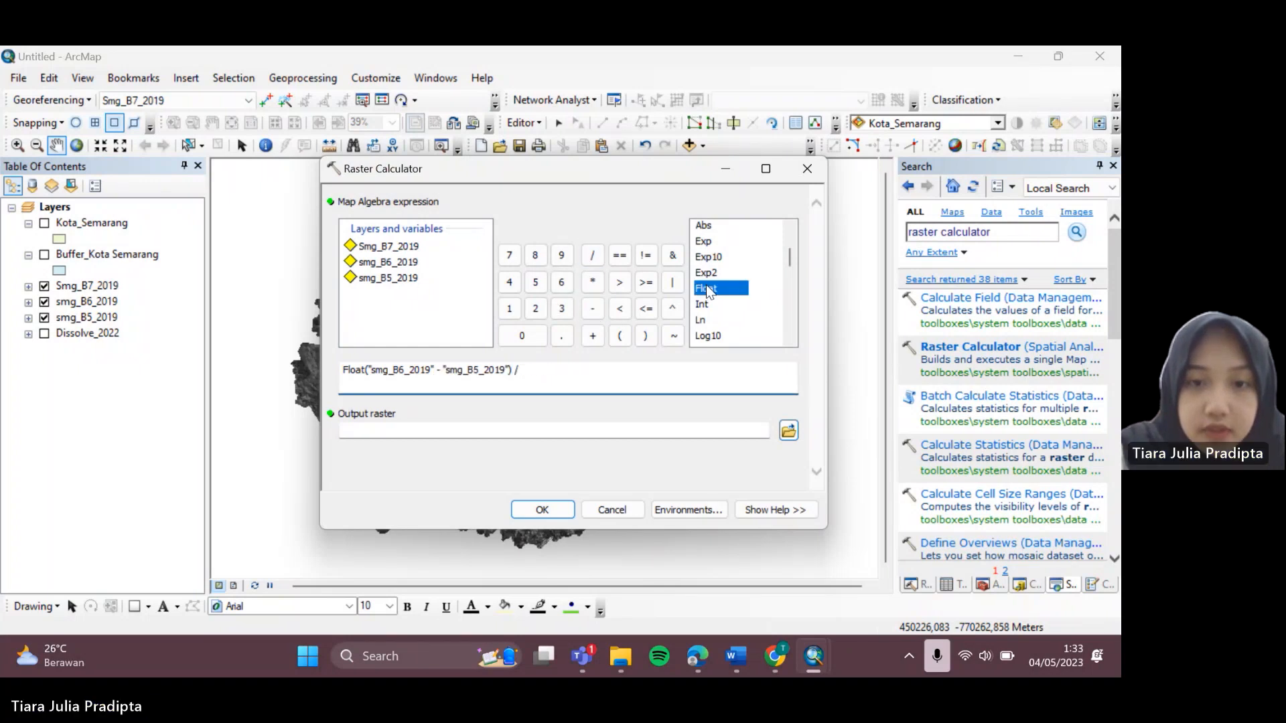
{"action": "double_click", "coordinate": [395, 262]}
{"action": "left_click", "coordinate": [592, 336]}
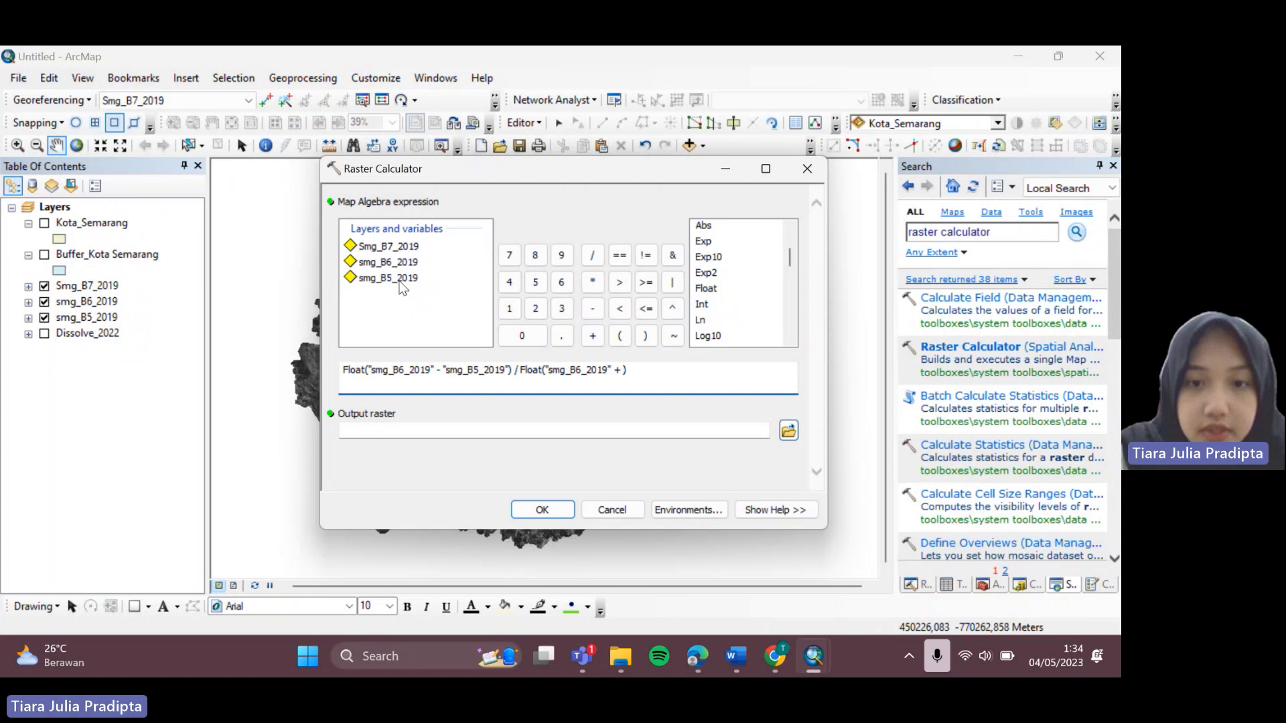
- Name the output raster NDBI_2019 in New Folder and run the NDBI calculation
{"action": "left_click", "coordinate": [787, 430]}
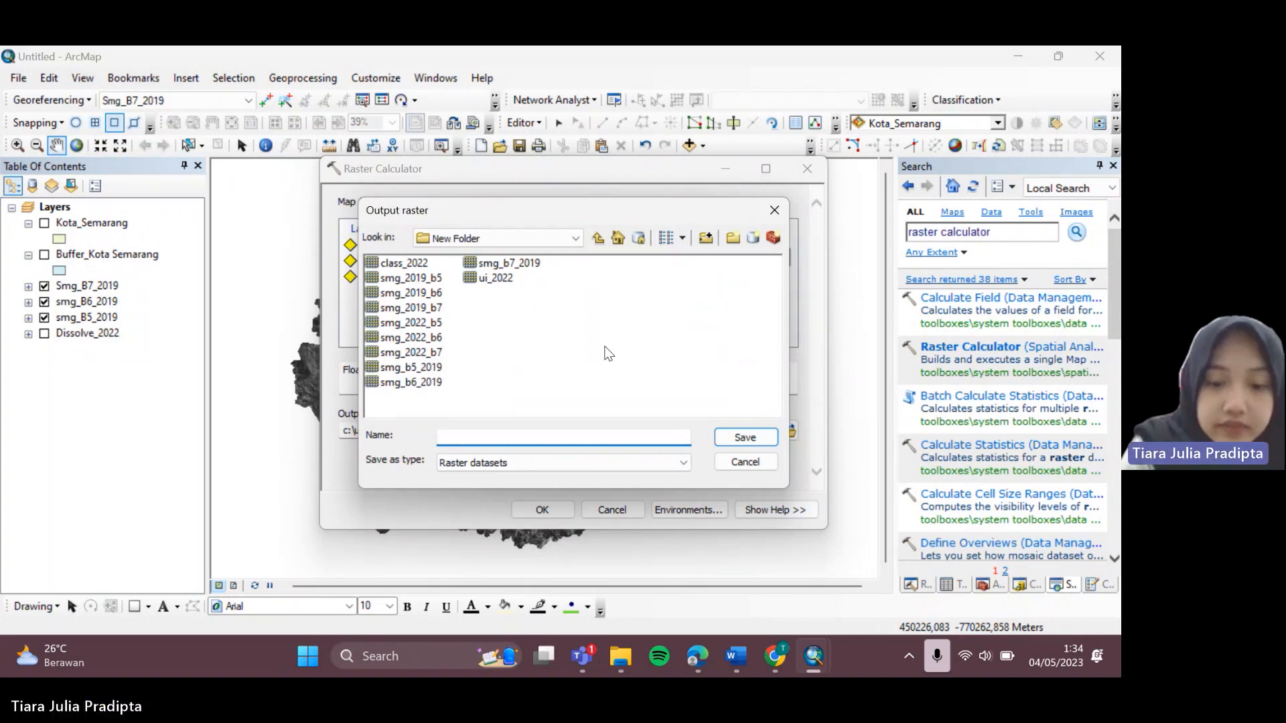
{"action": "type", "text": "NDBI"}
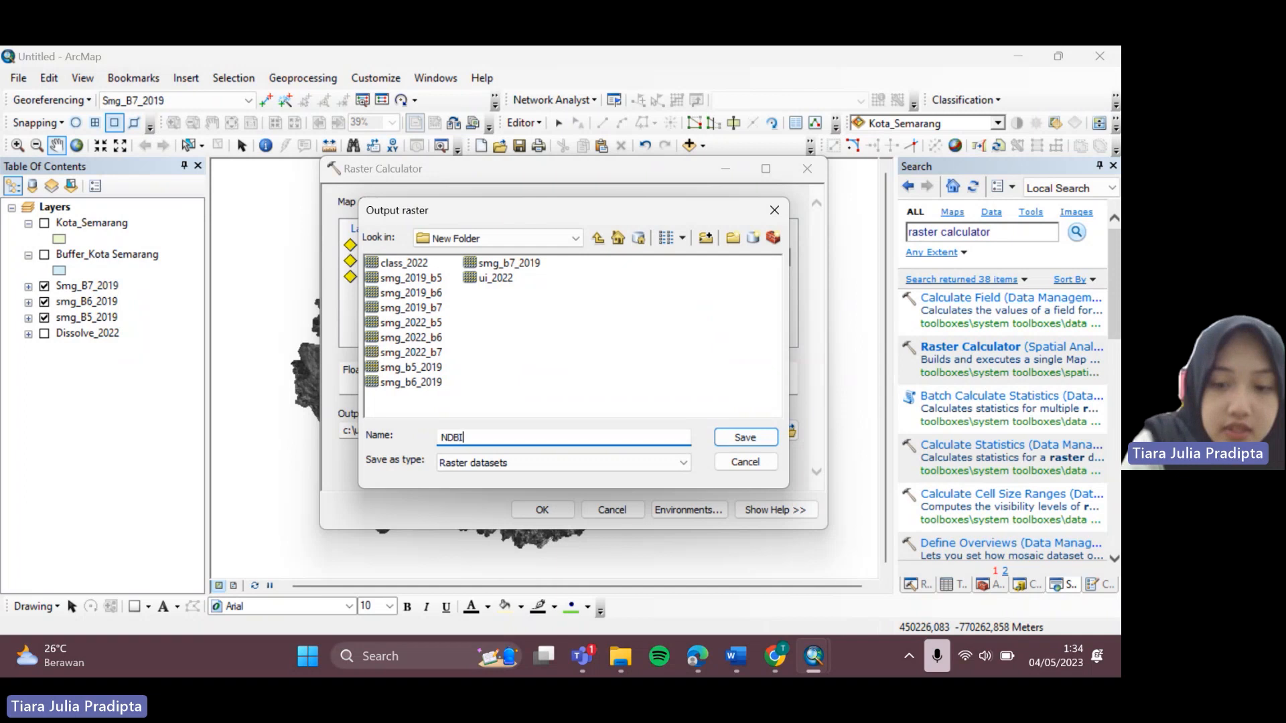
{"action": "type", "text": "_2019"}
{"action": "key", "text": "Return"}
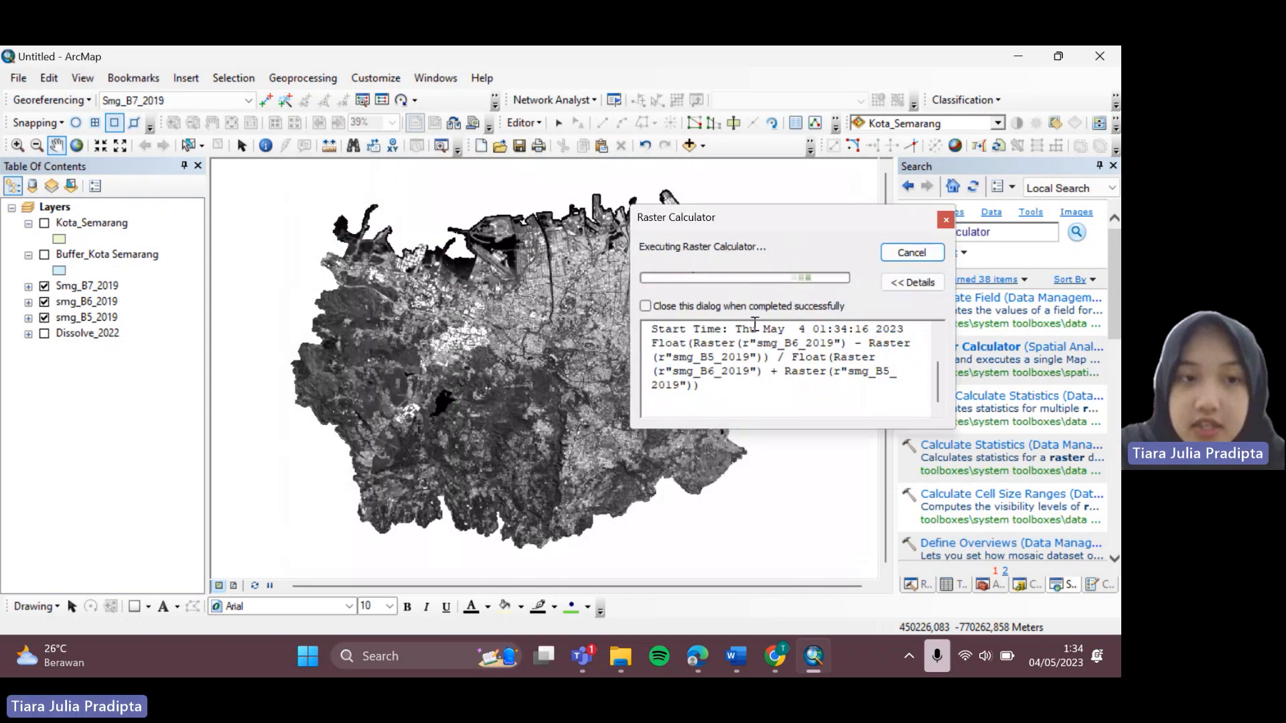
{"action": "left_click", "coordinate": [912, 253]}
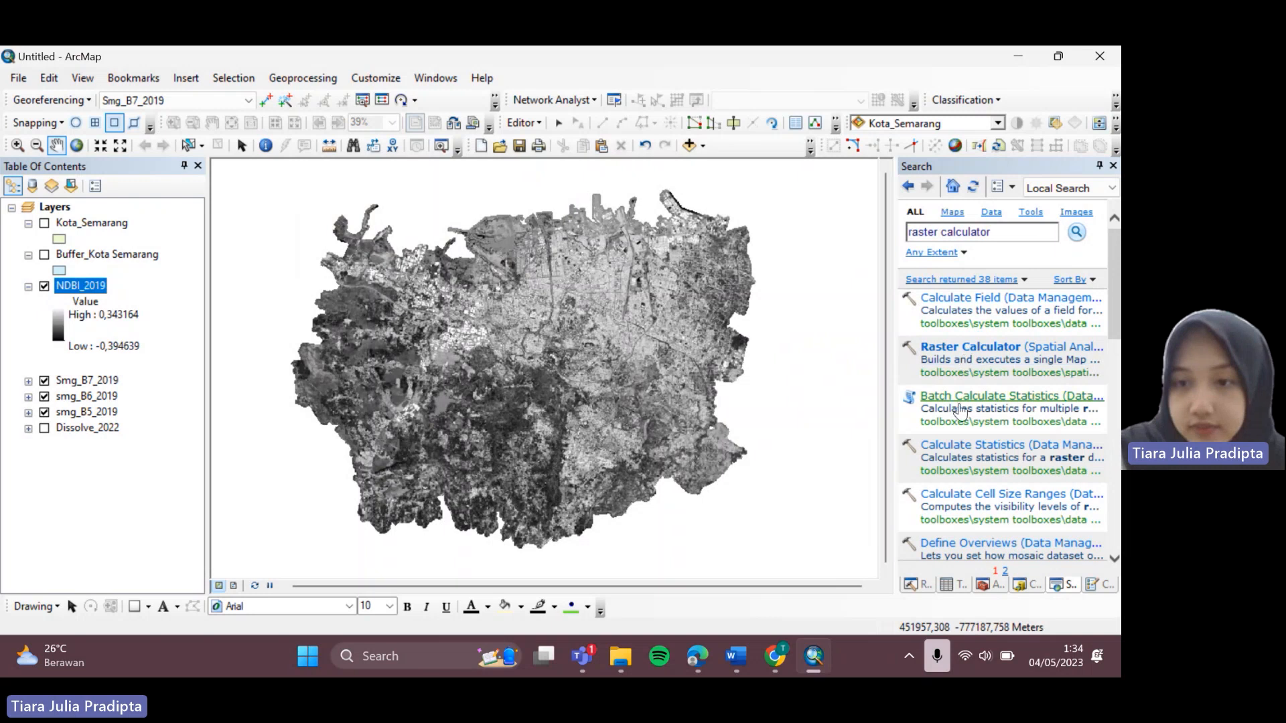
- Hide the NDBI_2019 layer and start a new Raster Calculator expression with (Float("Smg_B7_2019" - "smg_B5_2019")
{"action": "left_click", "coordinate": [971, 347]}
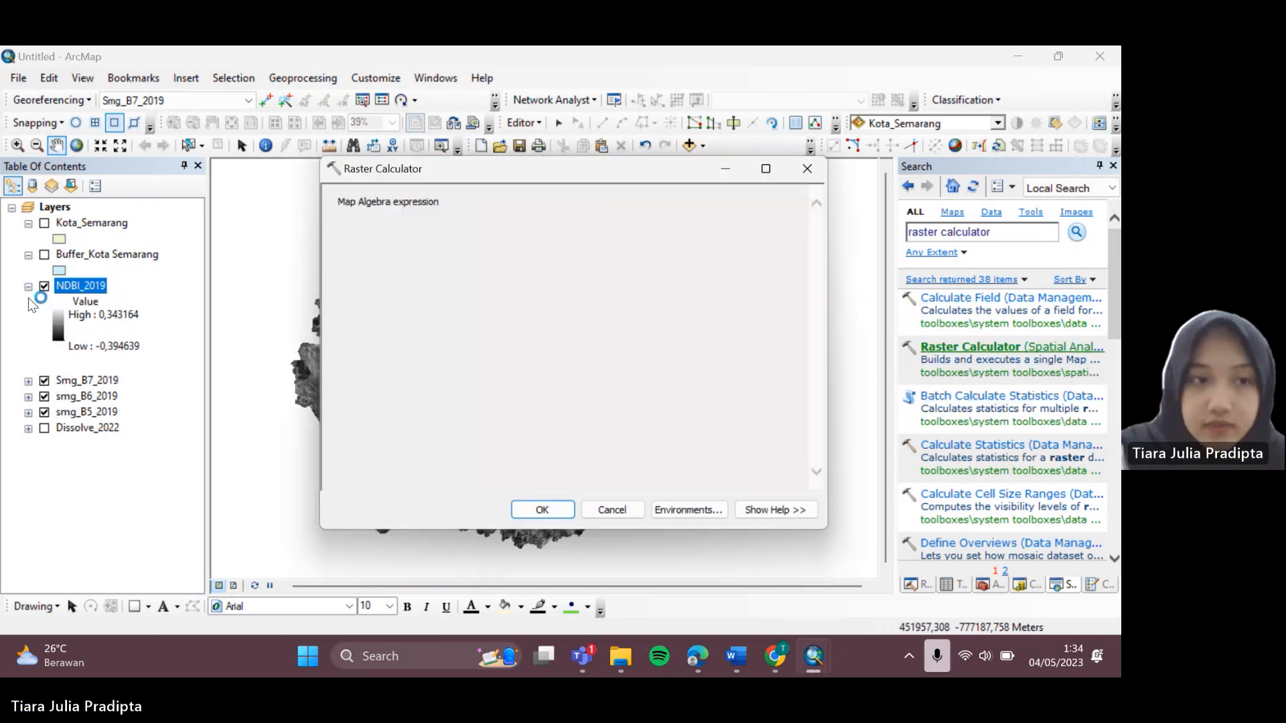
{"action": "left_click", "coordinate": [44, 286]}
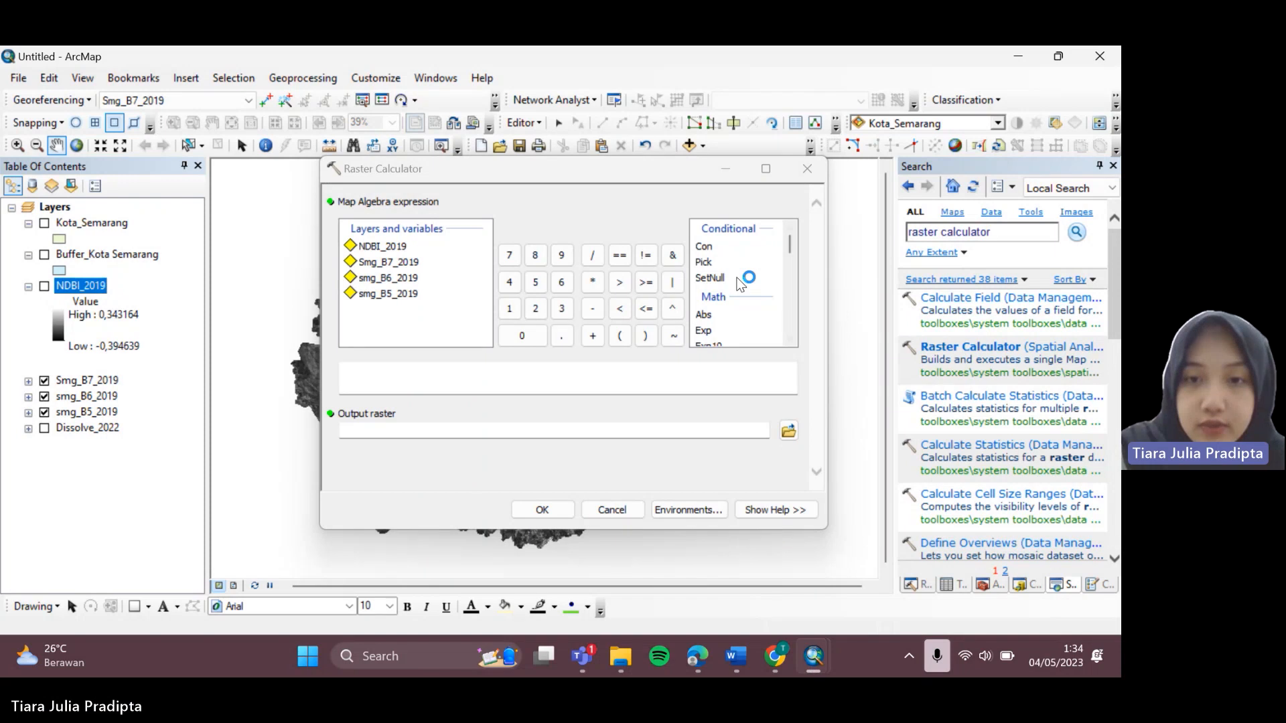
{"action": "left_click_drag", "start_coordinate": [788, 245], "coordinate": [789, 251]}
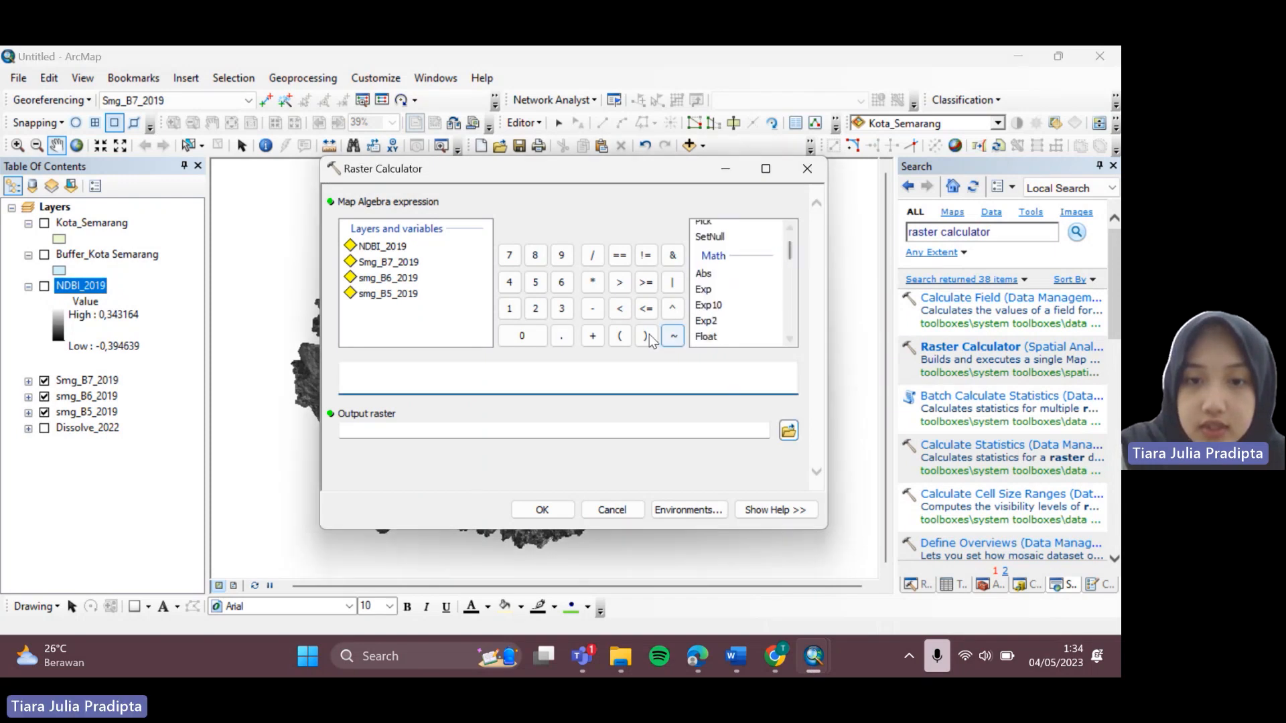
{"action": "left_click", "coordinate": [622, 336]}
{"action": "scroll", "coordinate": [738, 302], "scroll_direction": "down", "scroll_amount": 1}
{"action": "double_click", "coordinate": [708, 292]}
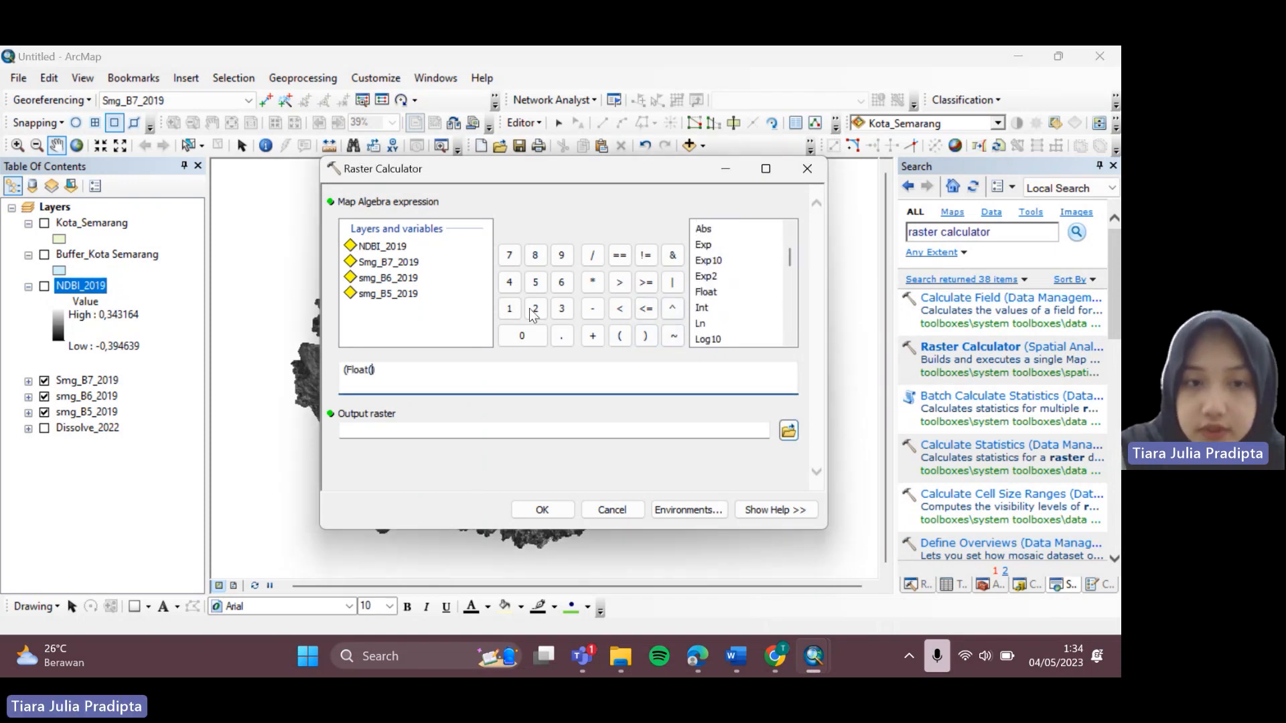
{"action": "double_click", "coordinate": [414, 263]}
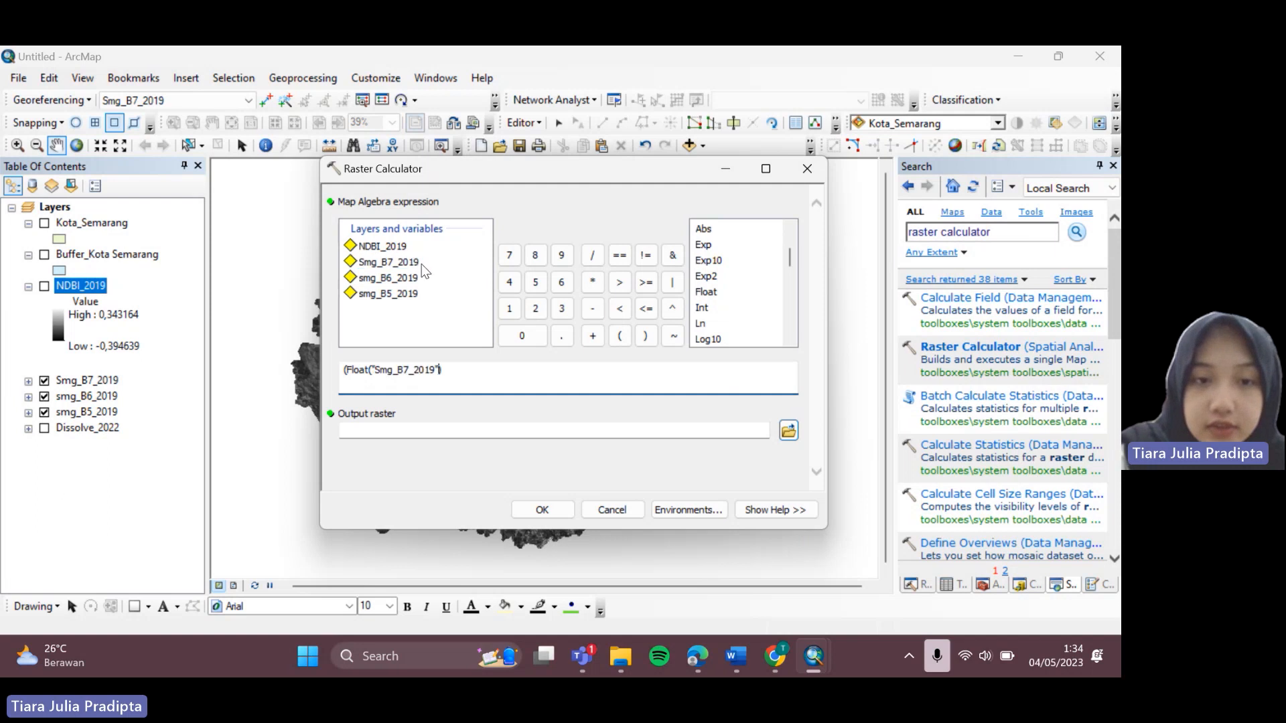
{"action": "left_click", "coordinate": [592, 308]}
{"action": "double_click", "coordinate": [405, 295]}
{"action": "left_click", "coordinate": [554, 369]}
- Divide the expression by Float("Smg_B7_2019" + "smg_B5_2019")
{"action": "left_click", "coordinate": [592, 255]}
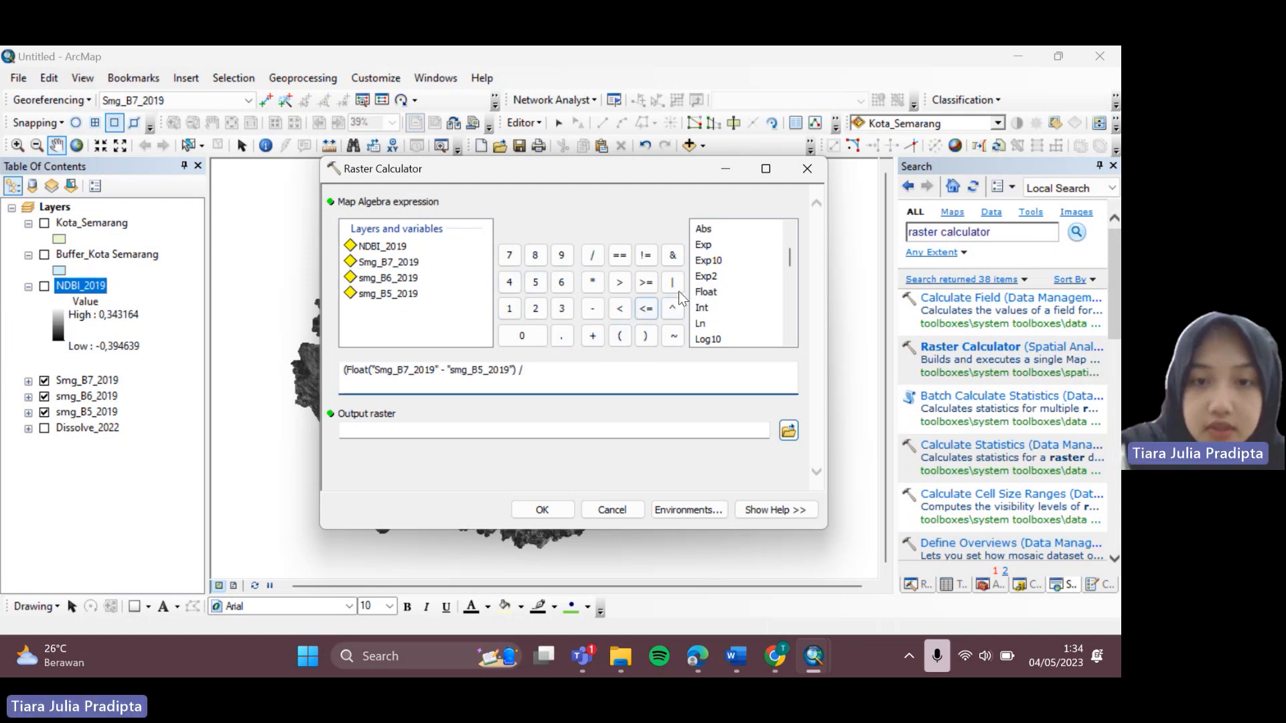
{"action": "double_click", "coordinate": [704, 292]}
{"action": "double_click", "coordinate": [389, 262]}
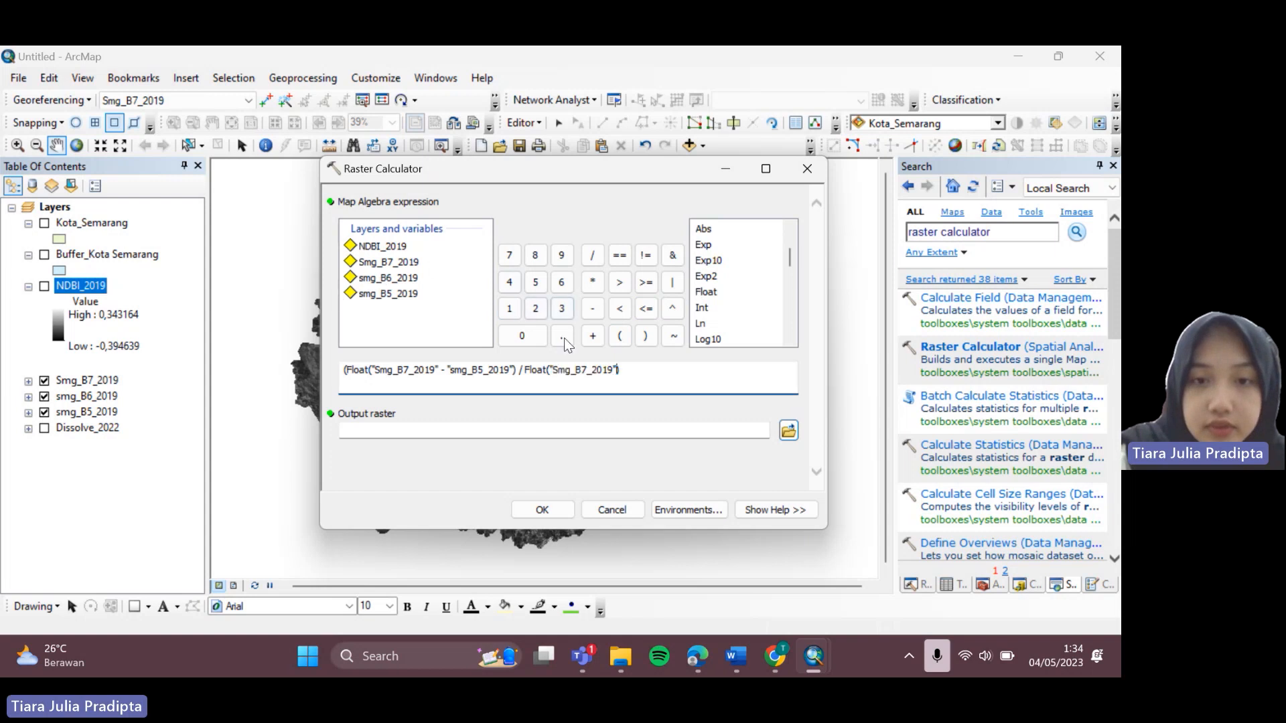
{"action": "left_click", "coordinate": [592, 335]}
{"action": "double_click", "coordinate": [405, 293]}
{"action": "left_click", "coordinate": [742, 376]}
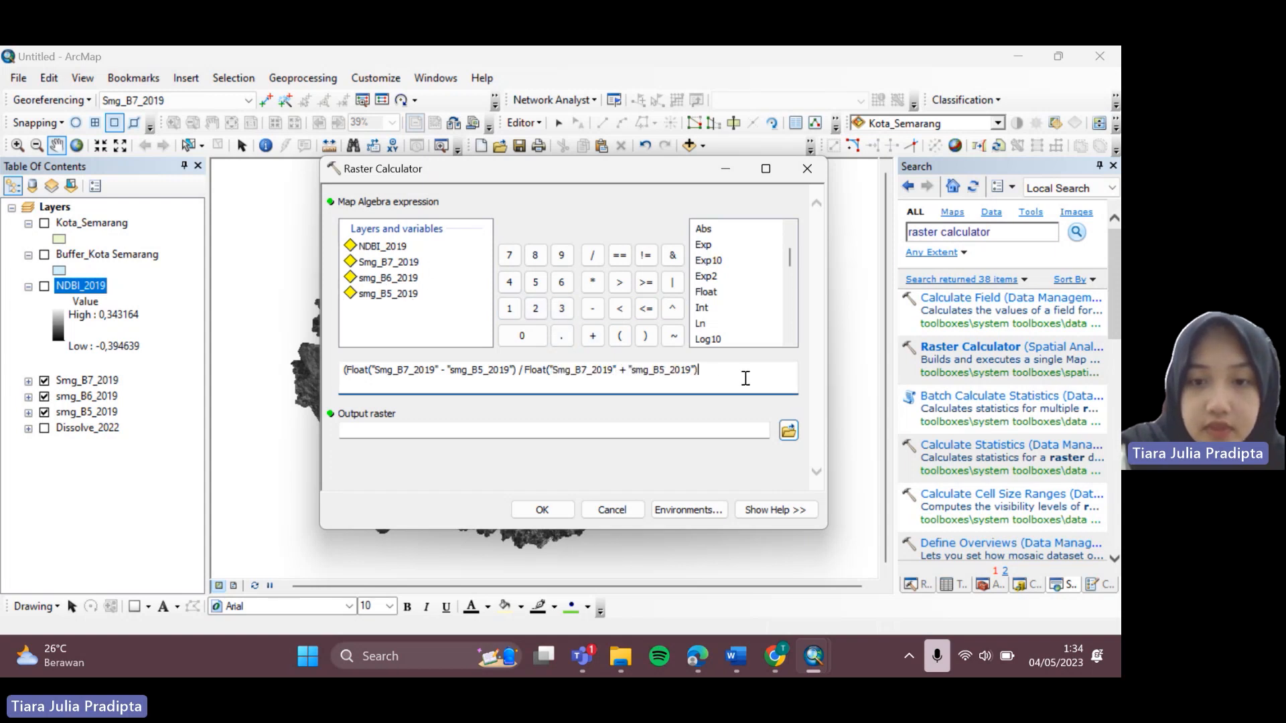
- Close the outer parenthesis of the expression and add 1 to complete the index formula
{"action": "left_click", "coordinate": [645, 334]}
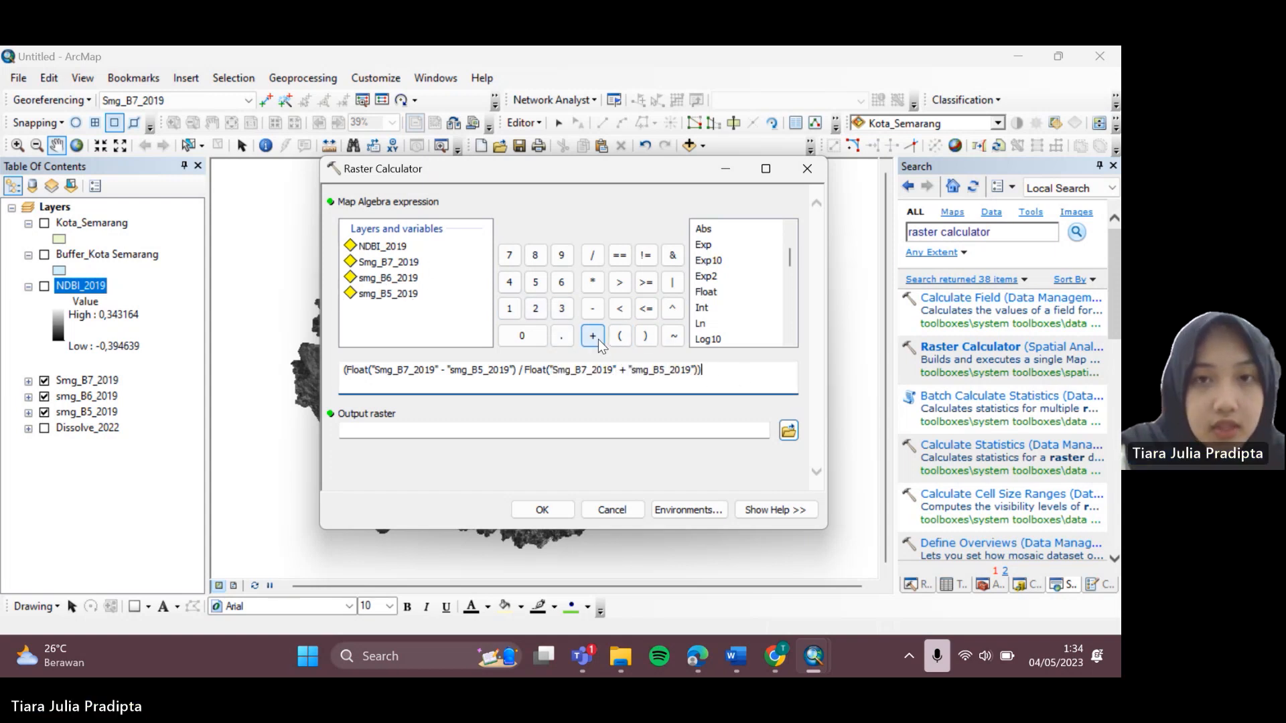
{"action": "left_click", "coordinate": [592, 335]}
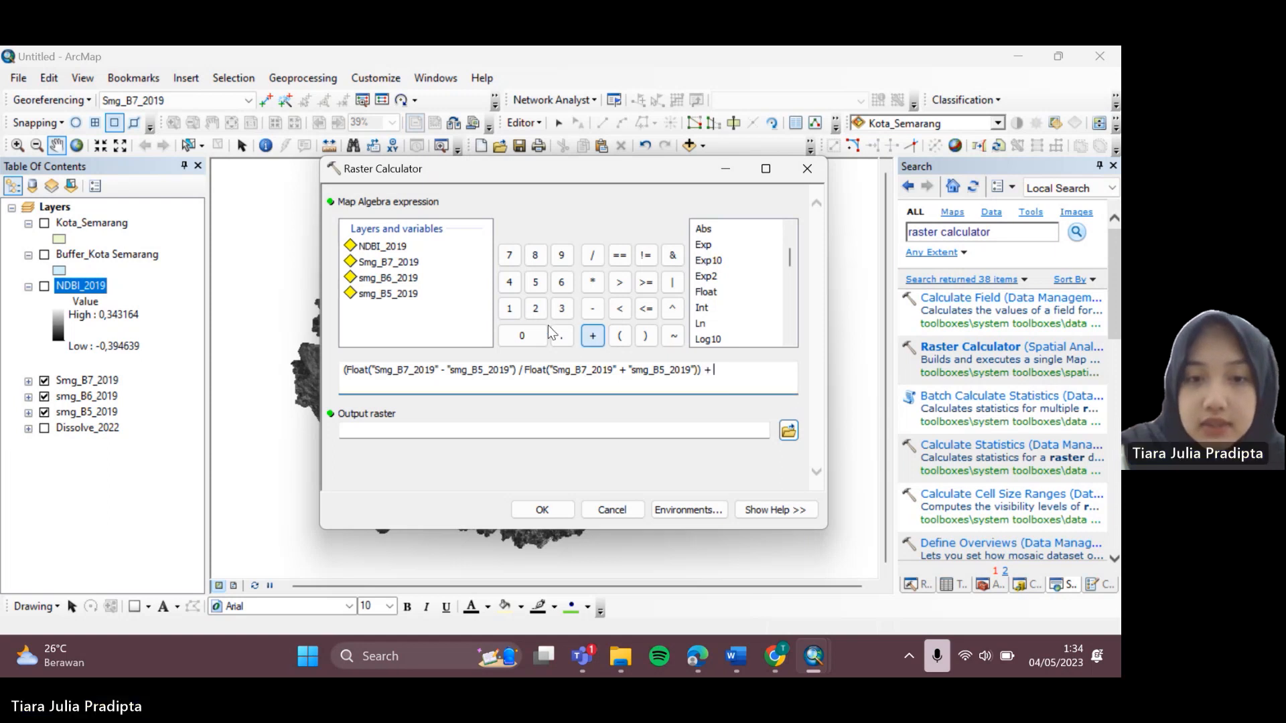
{"action": "left_click", "coordinate": [509, 308]}
- Name the output raster UI_2019 in New Folder and run the calculation
{"action": "left_click", "coordinate": [796, 429]}
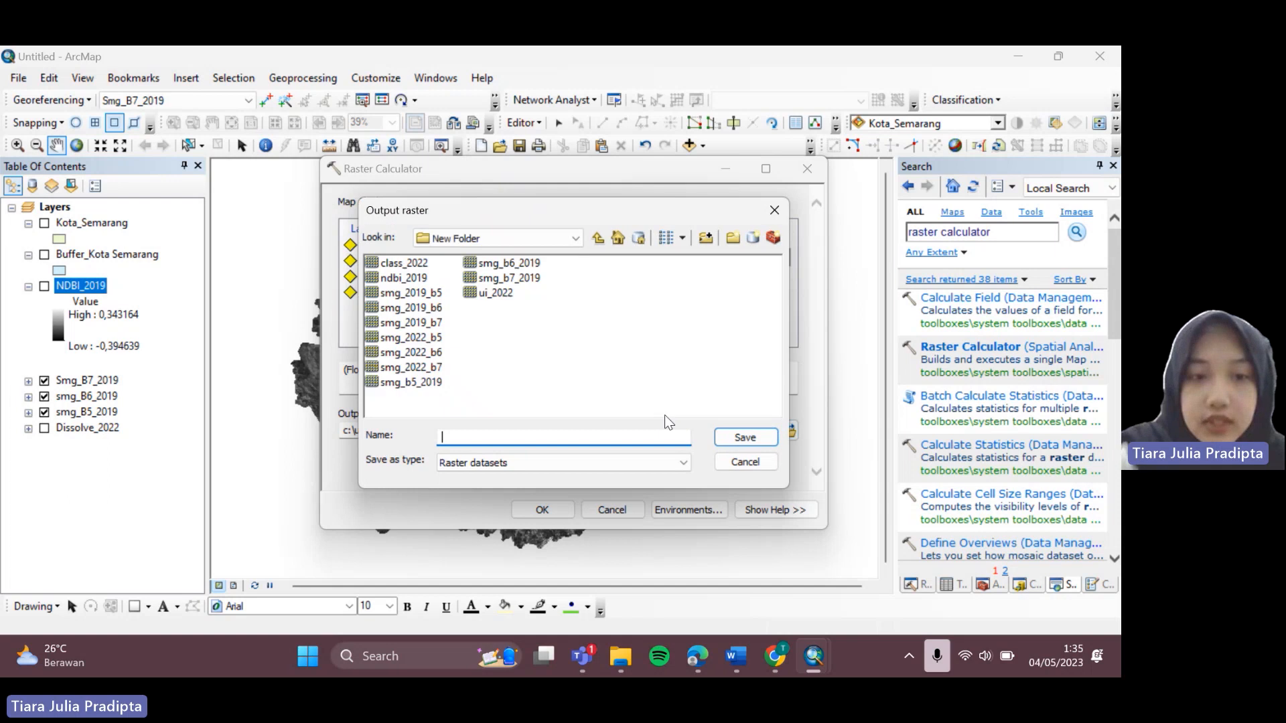
{"action": "type", "text": "UI_2019"}
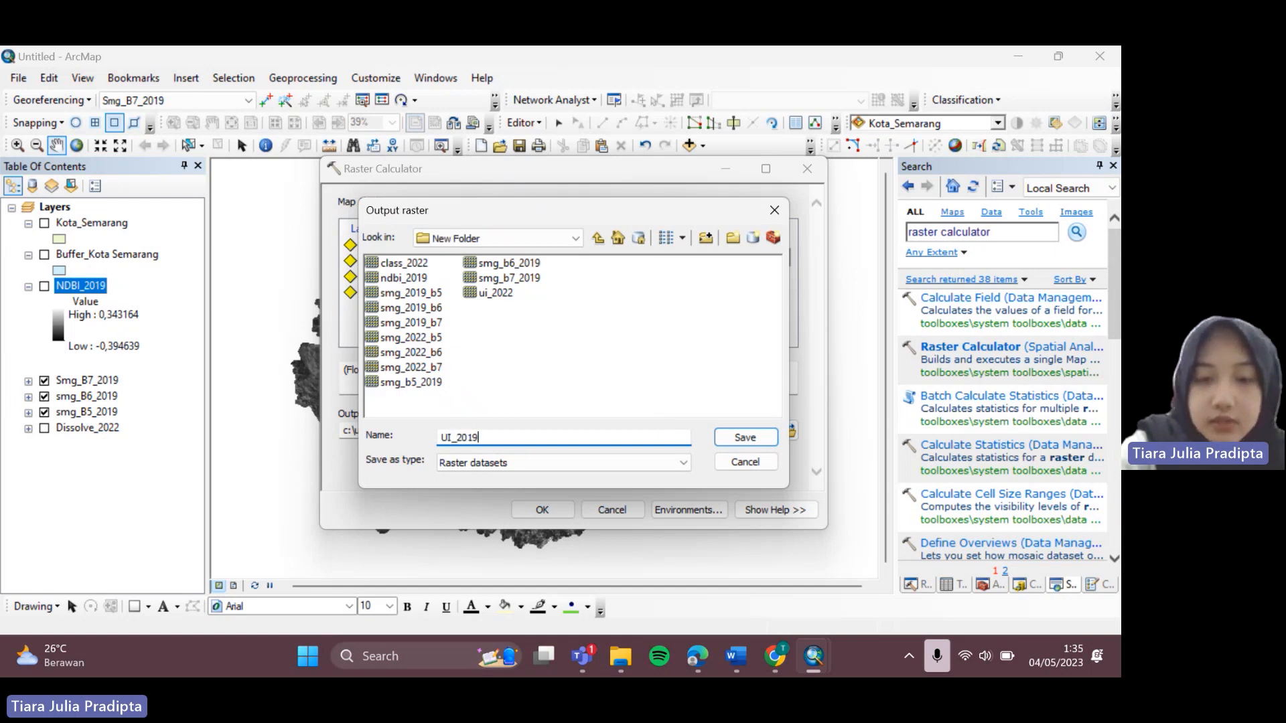
{"action": "key", "text": "Return"}
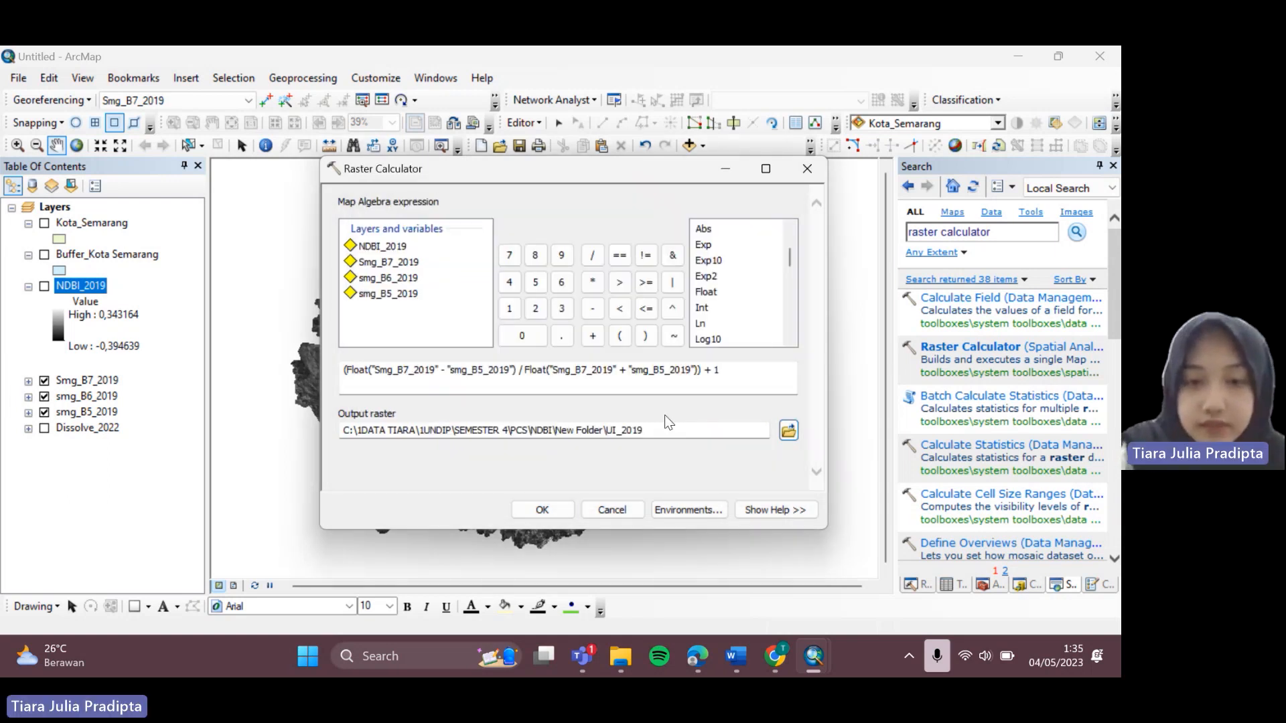
{"action": "left_click", "coordinate": [552, 504]}
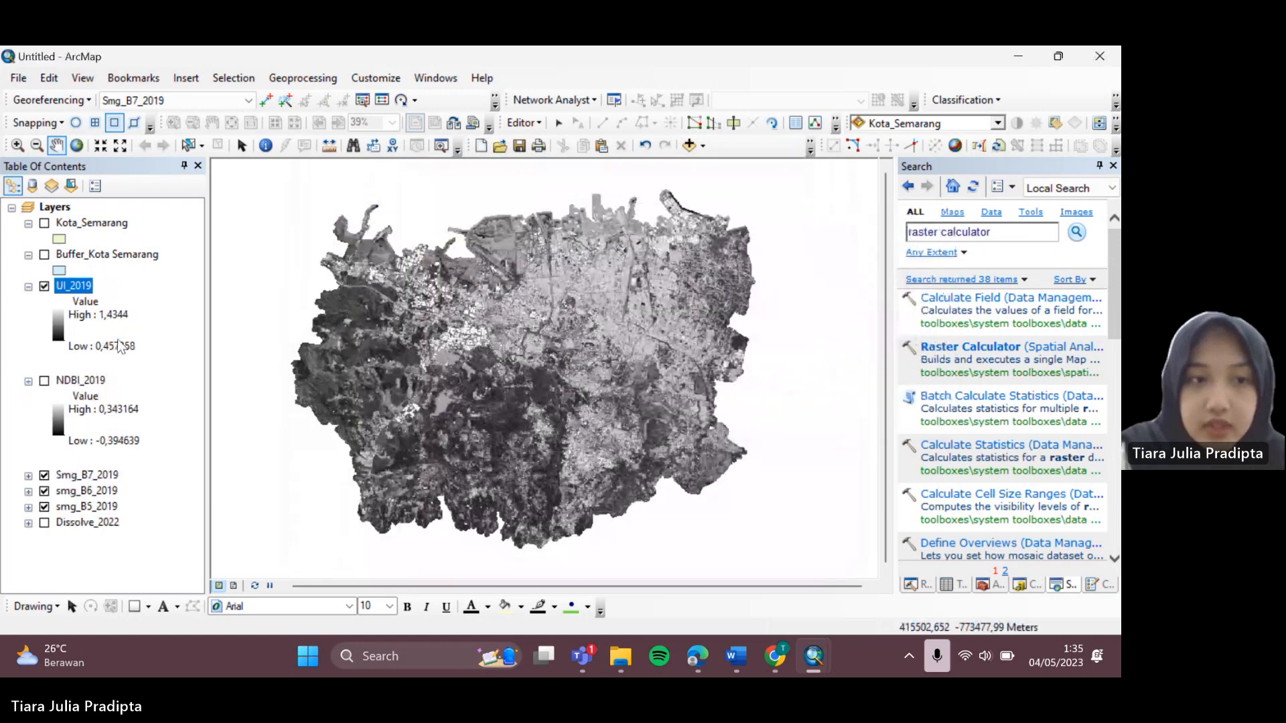
- Search the tools for "Reclassify" and open the Spatial Analyst Reclassify tool
{"action": "left_click", "coordinate": [991, 232]}
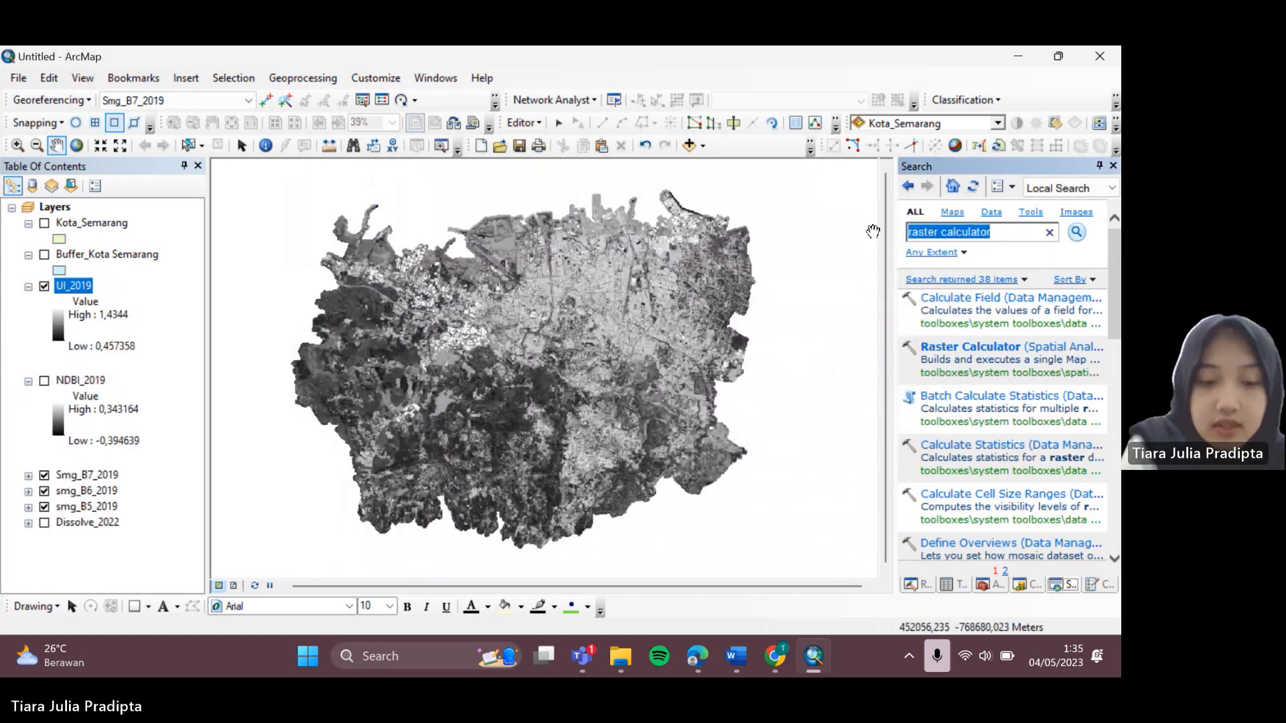
{"action": "type", "text": "R"}
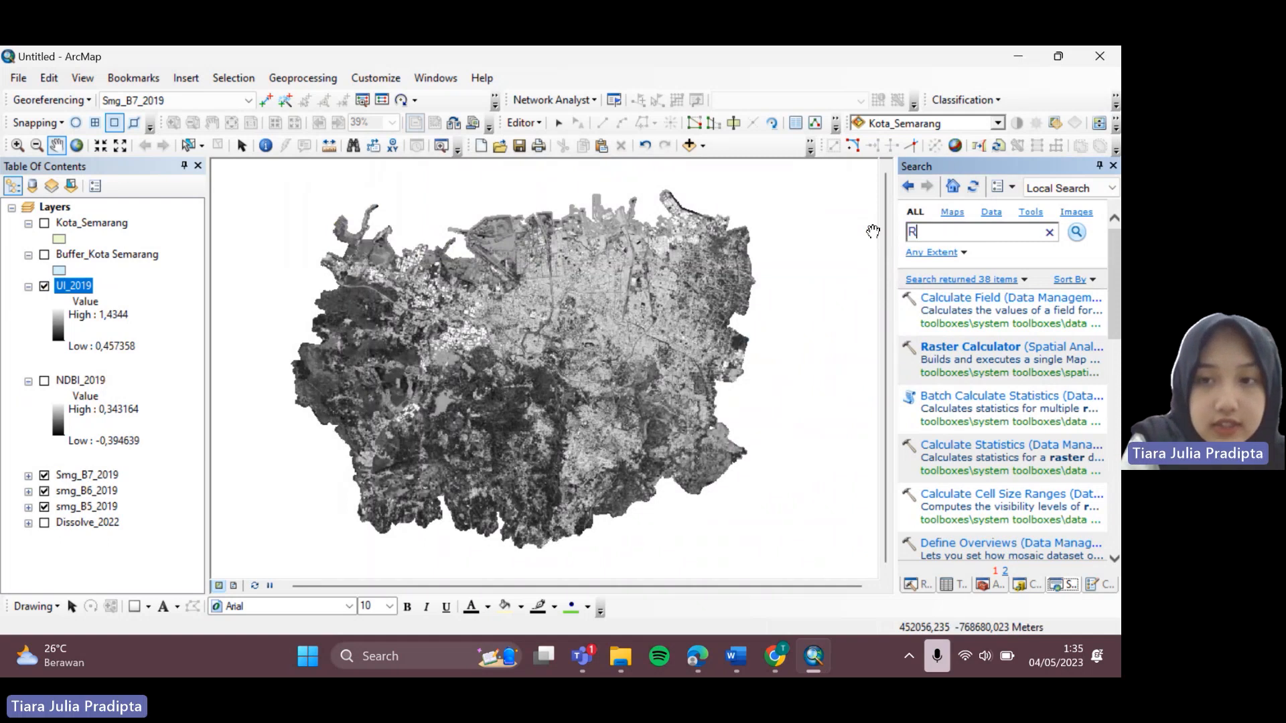
{"action": "type", "text": "eclassify"}
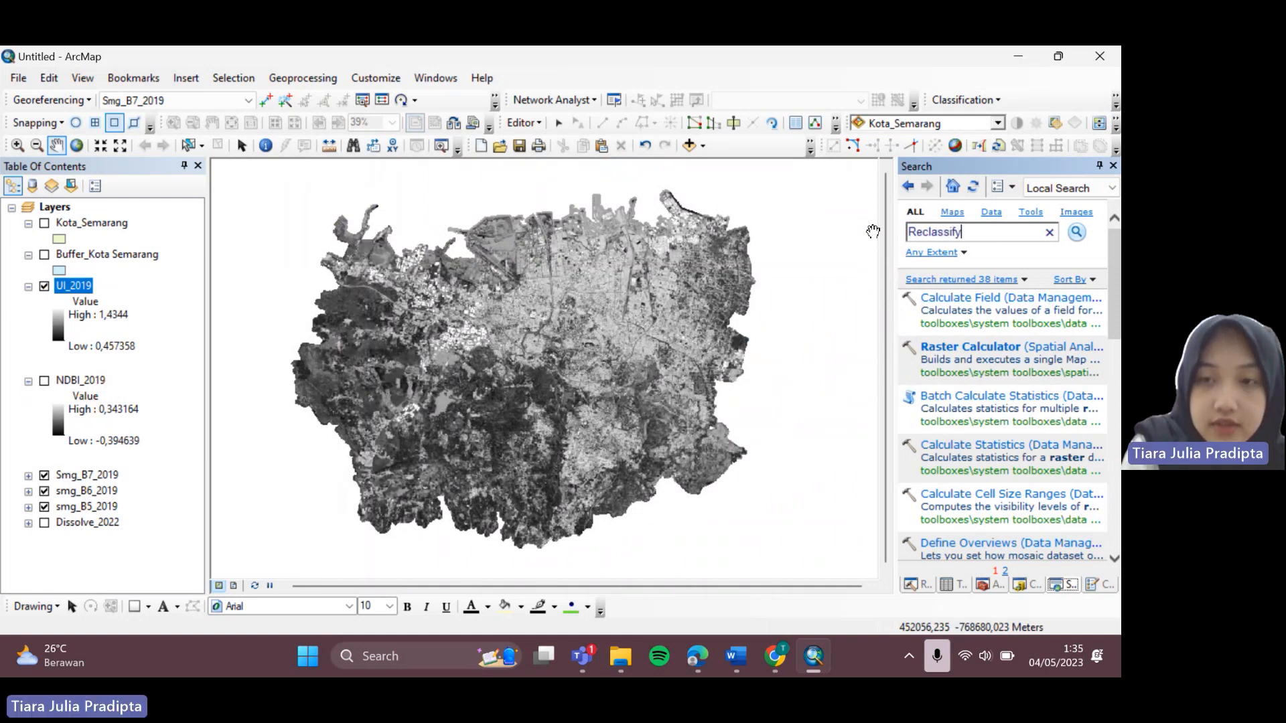
{"action": "key", "text": "Return"}
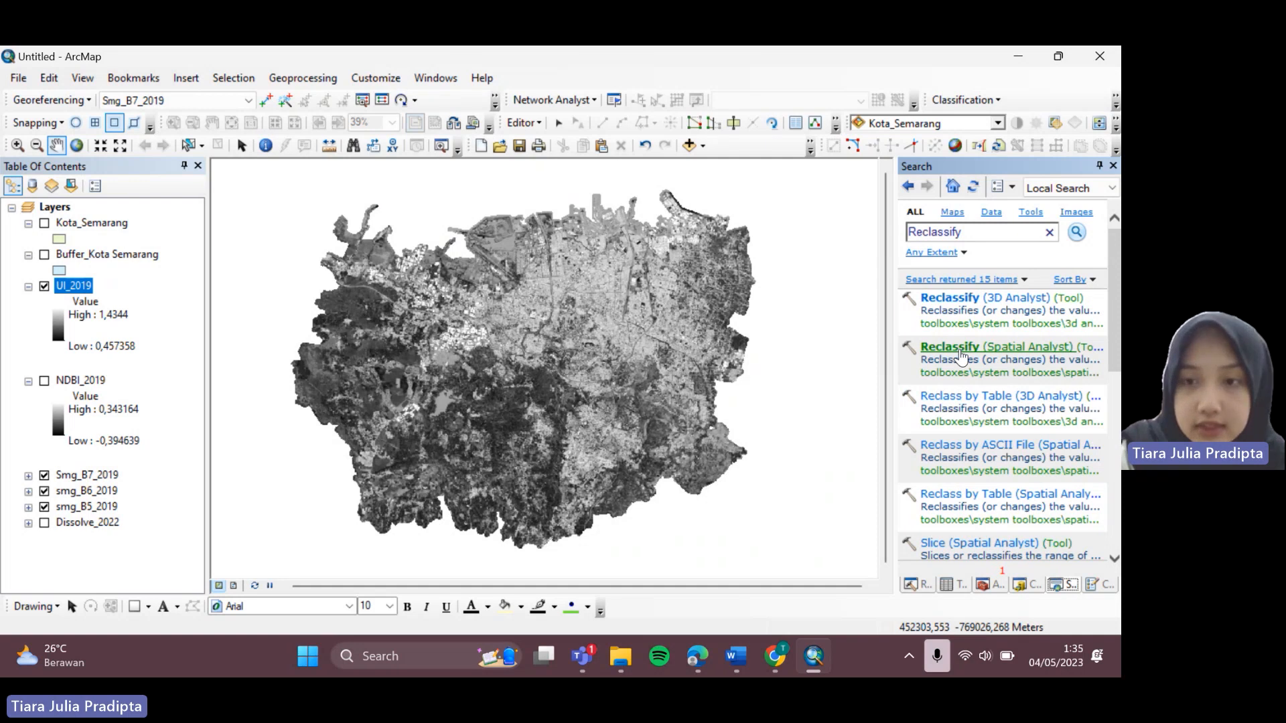
{"action": "left_click", "coordinate": [960, 351]}
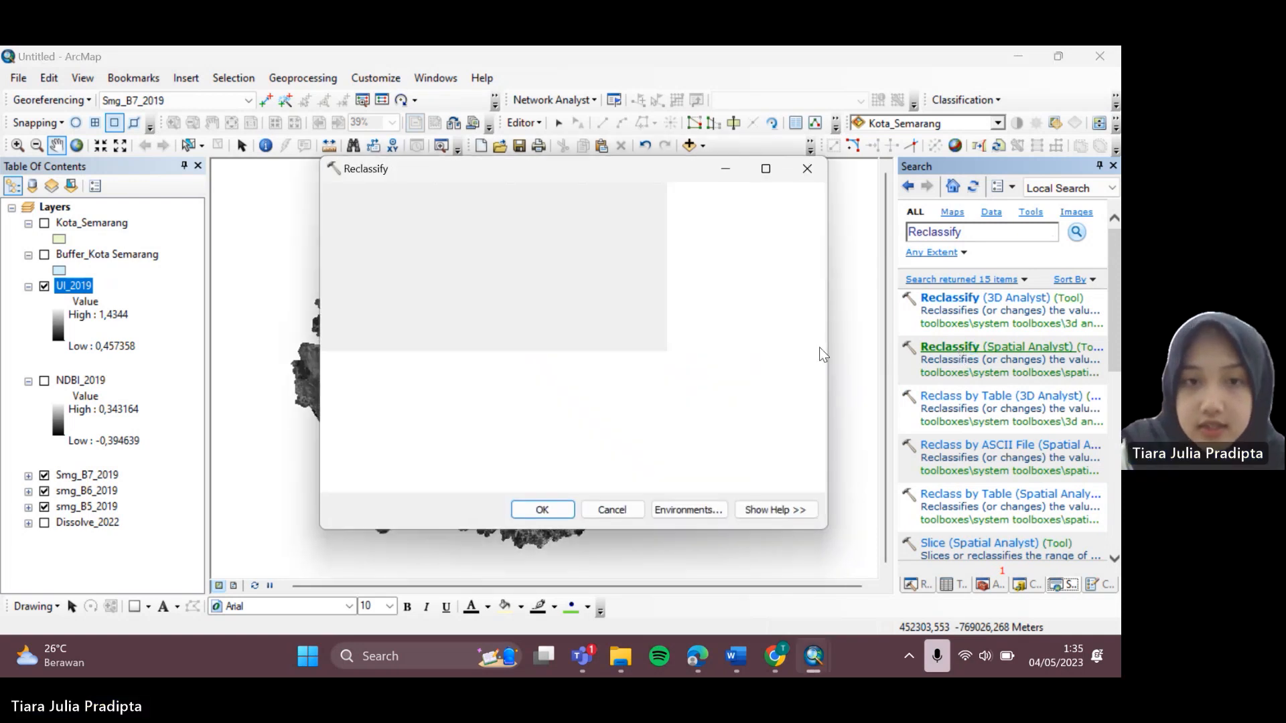
- Use UI_2019 as the input raster and classify it by Equal Interval into 5 classes
{"action": "left_click_drag", "start_coordinate": [86, 289], "coordinate": [495, 215]}
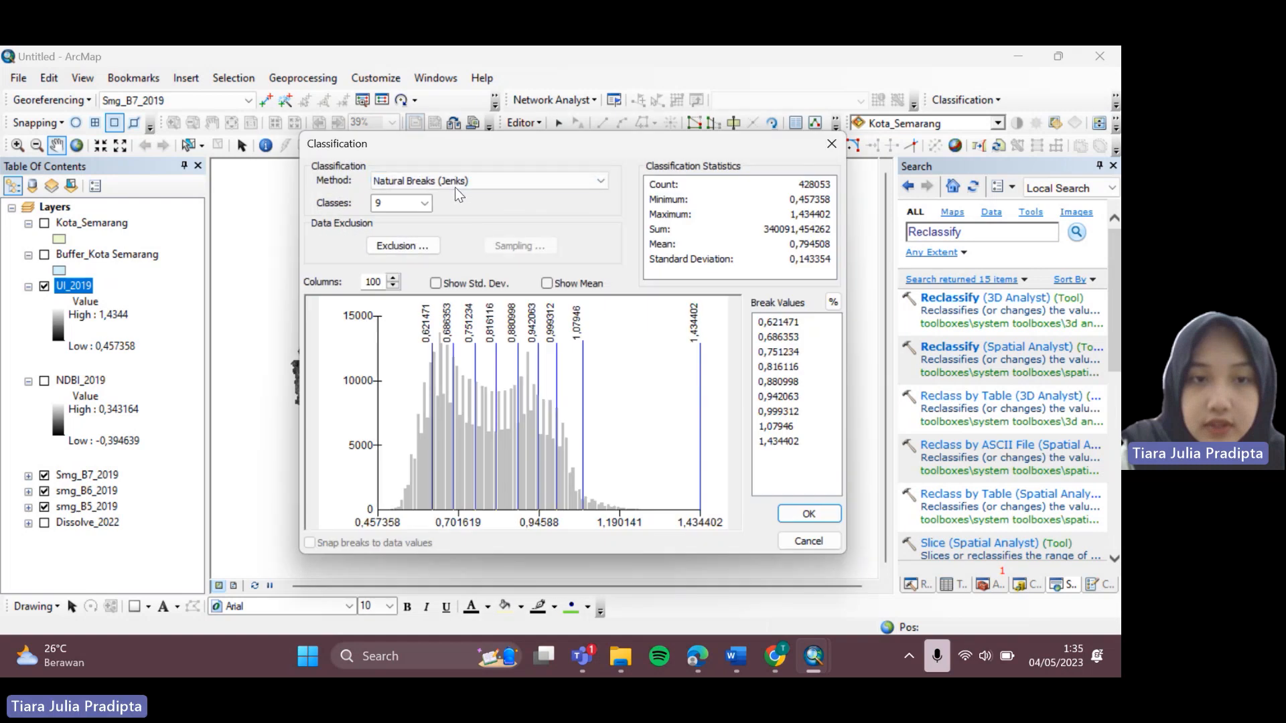
{"action": "left_click", "coordinate": [455, 186]}
{"action": "left_click", "coordinate": [452, 208]}
{"action": "left_click", "coordinate": [424, 203]}
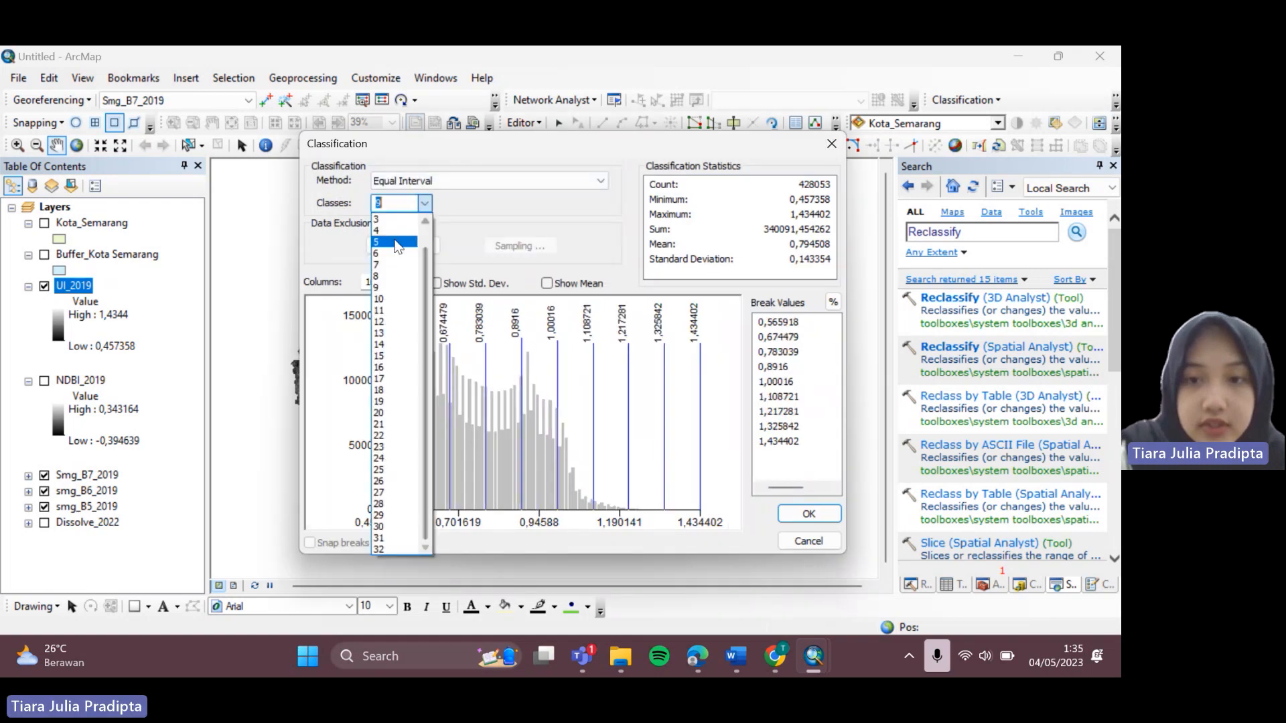
{"action": "left_click", "coordinate": [395, 241]}
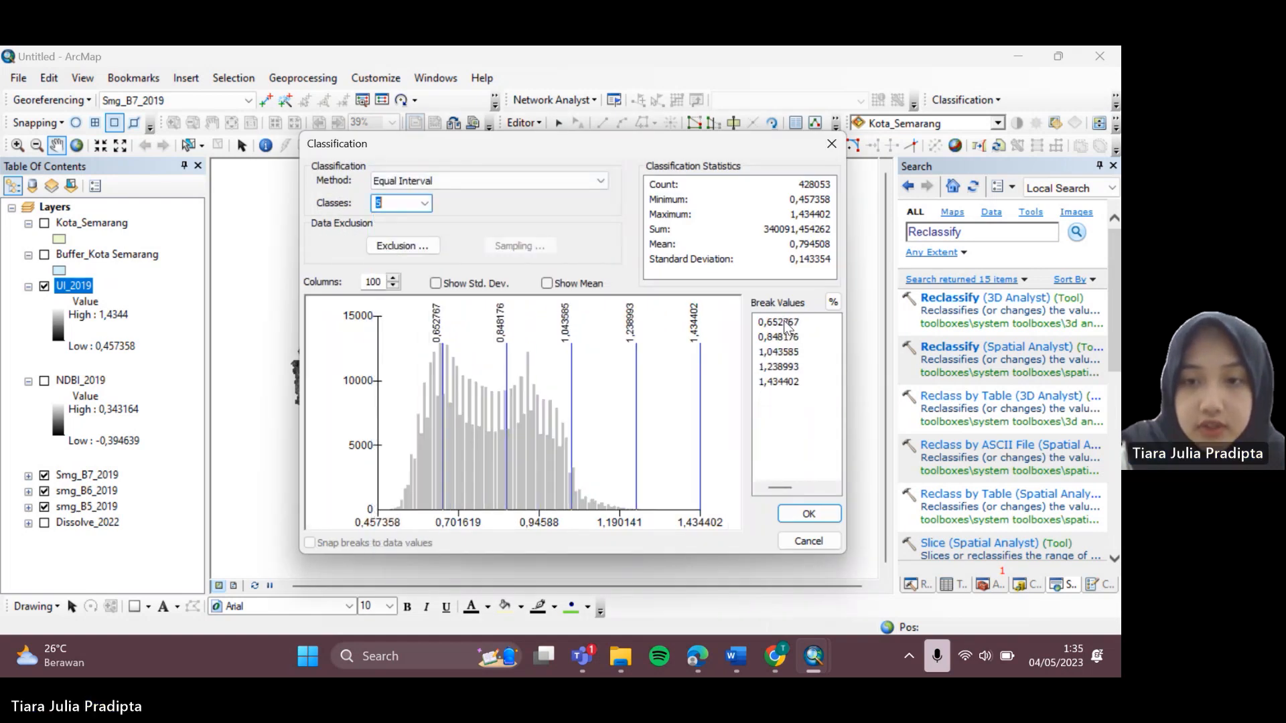
- Set the first four break values to 0,457358, 0,5, 0,7 and 0,9 and accept the classification
{"action": "left_click", "coordinate": [783, 322]}
{"action": "type", "text": "0,"}
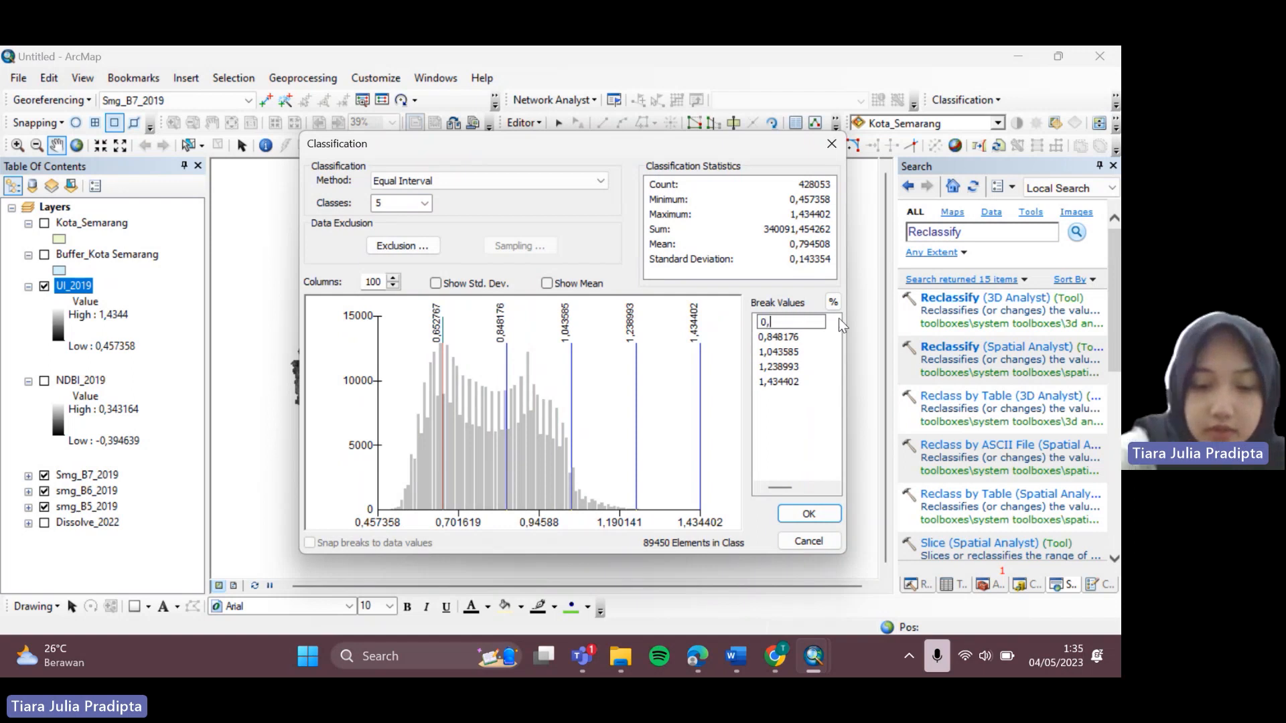
{"action": "type", "text": "457358"}
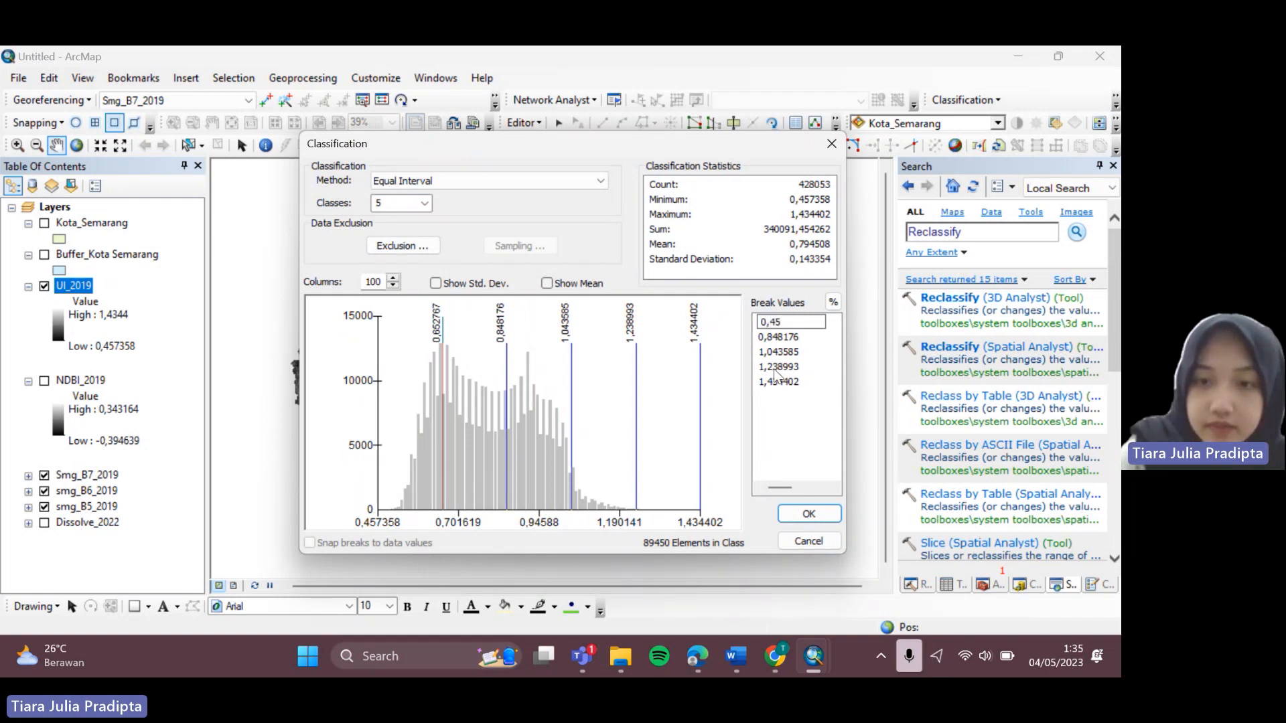
{"action": "key", "text": "Return"}
{"action": "left_click", "coordinate": [790, 336]}
{"action": "type", "text": "0,5"}
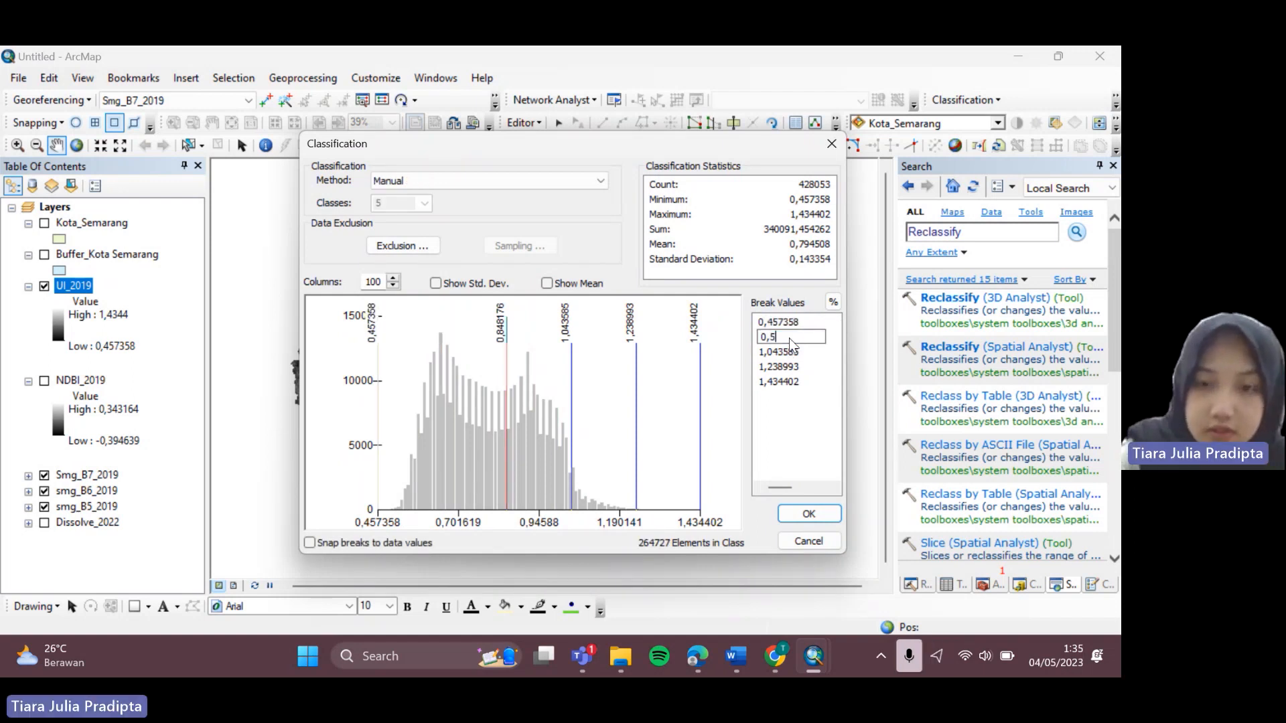
{"action": "key", "text": "Return"}
{"action": "type", "text": "0,"}
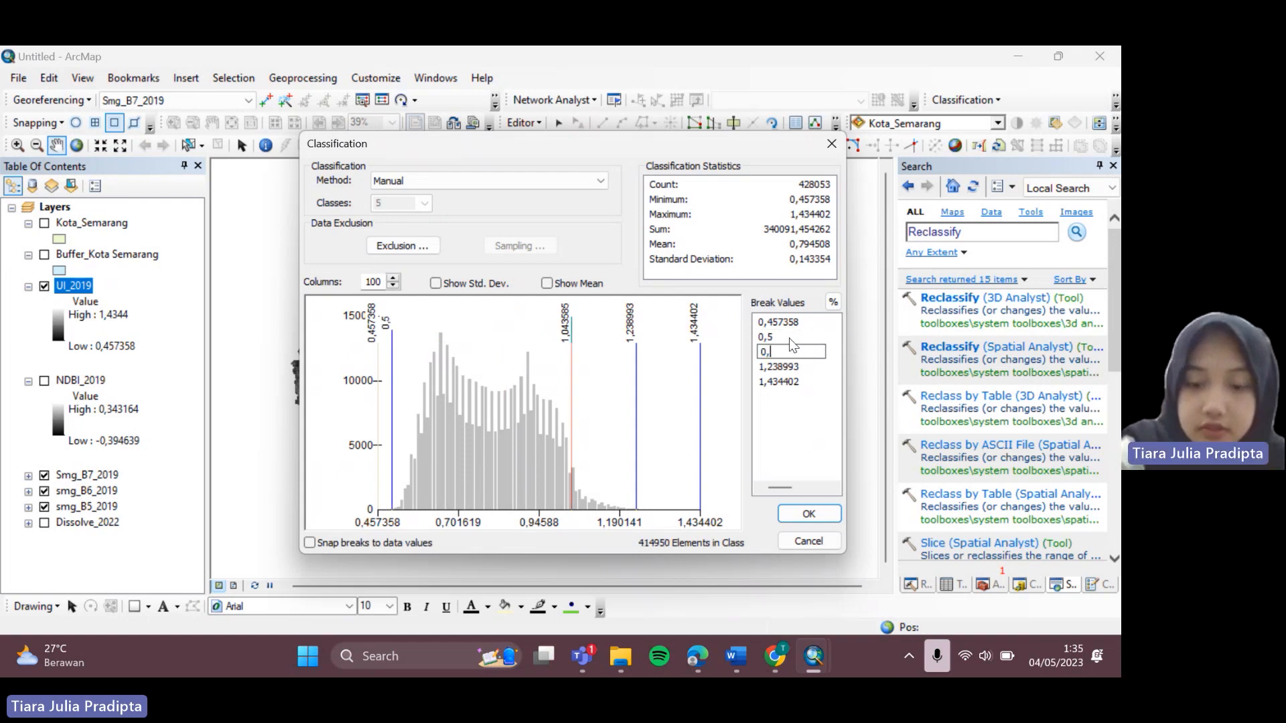
{"action": "type", "text": "7"}
{"action": "key", "text": "Return"}
{"action": "type", "text": "0,9"}
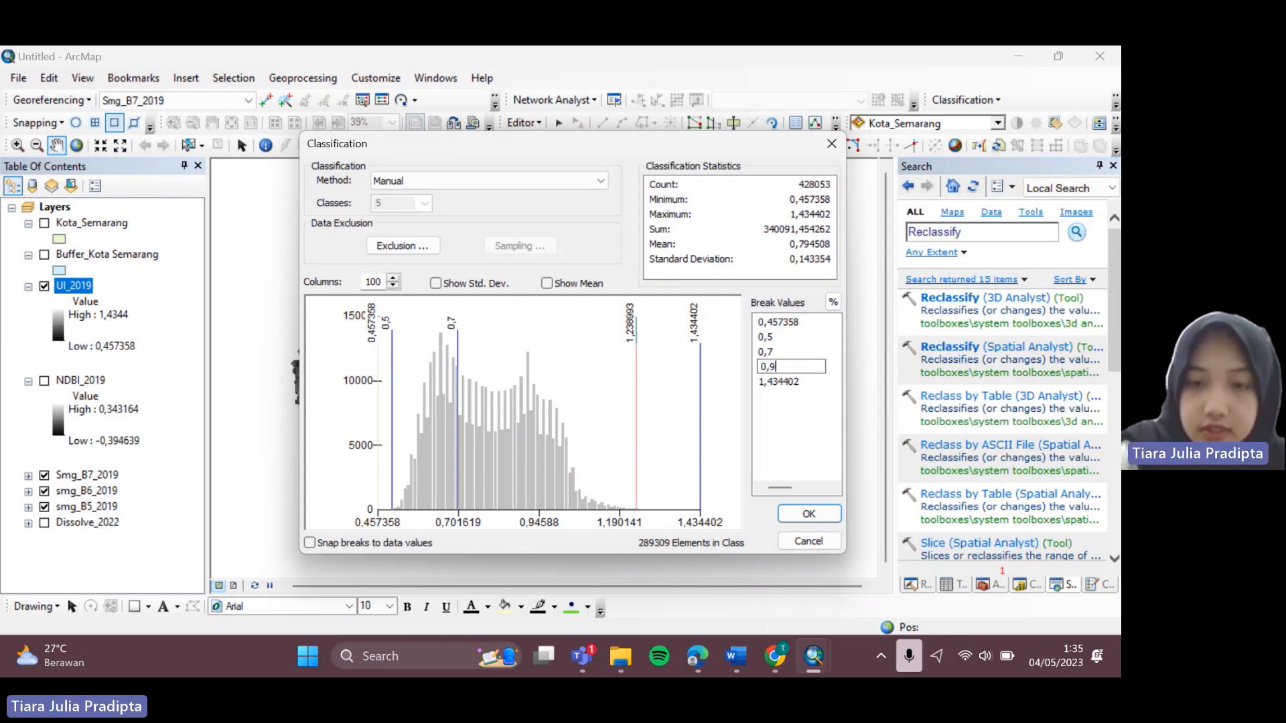
{"action": "key", "text": "Return"}
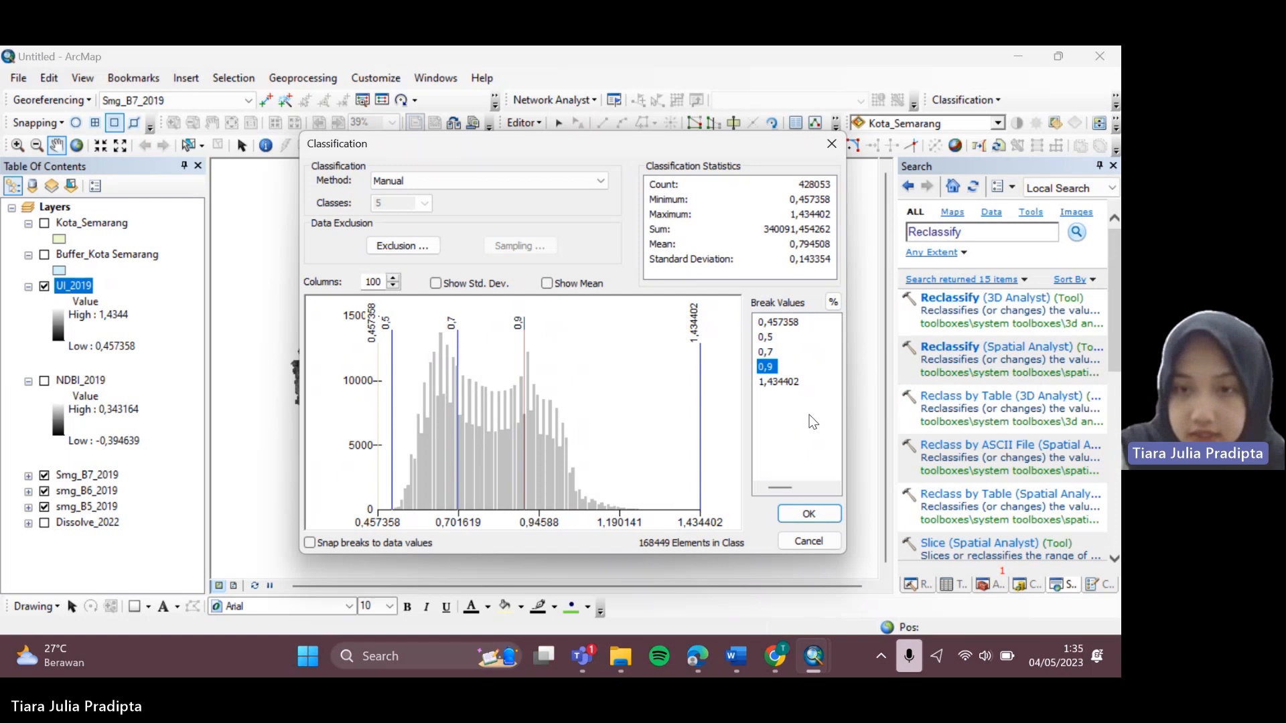
{"action": "left_click", "coordinate": [809, 516]}
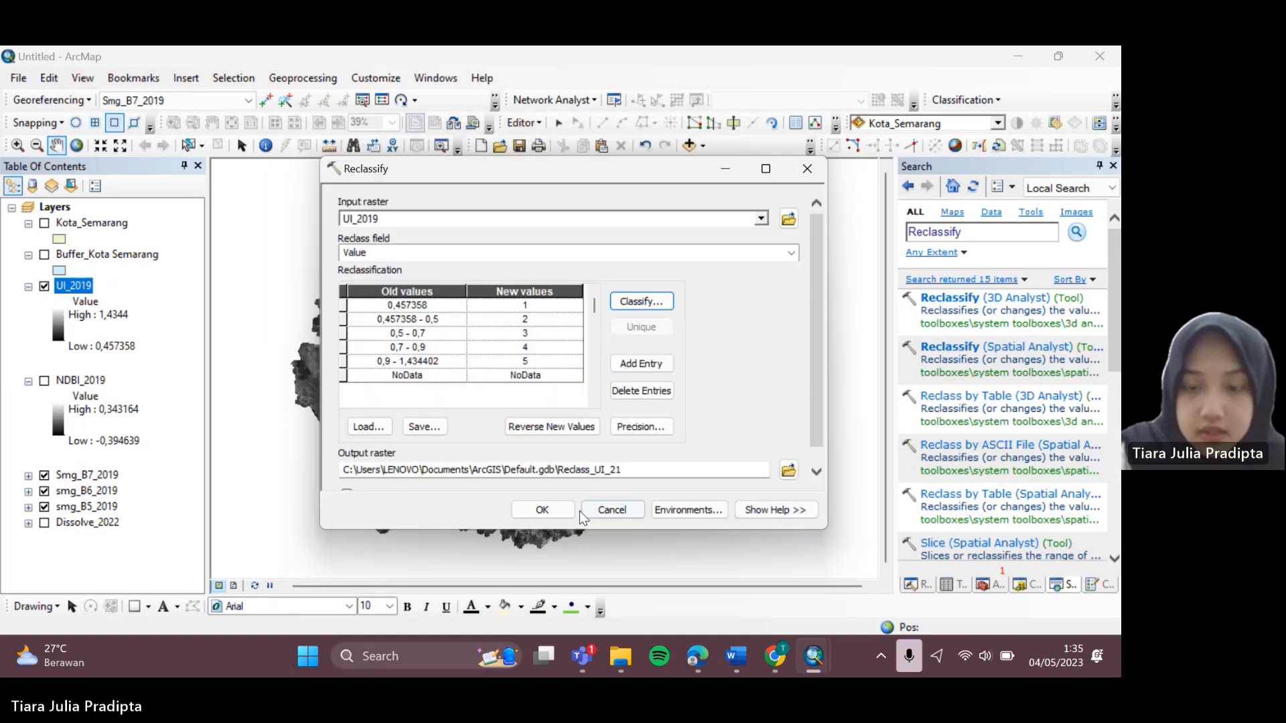
- Name the reclassified output raster Class_2019 in New Folder and run Reclassify
{"action": "left_click", "coordinate": [787, 470]}
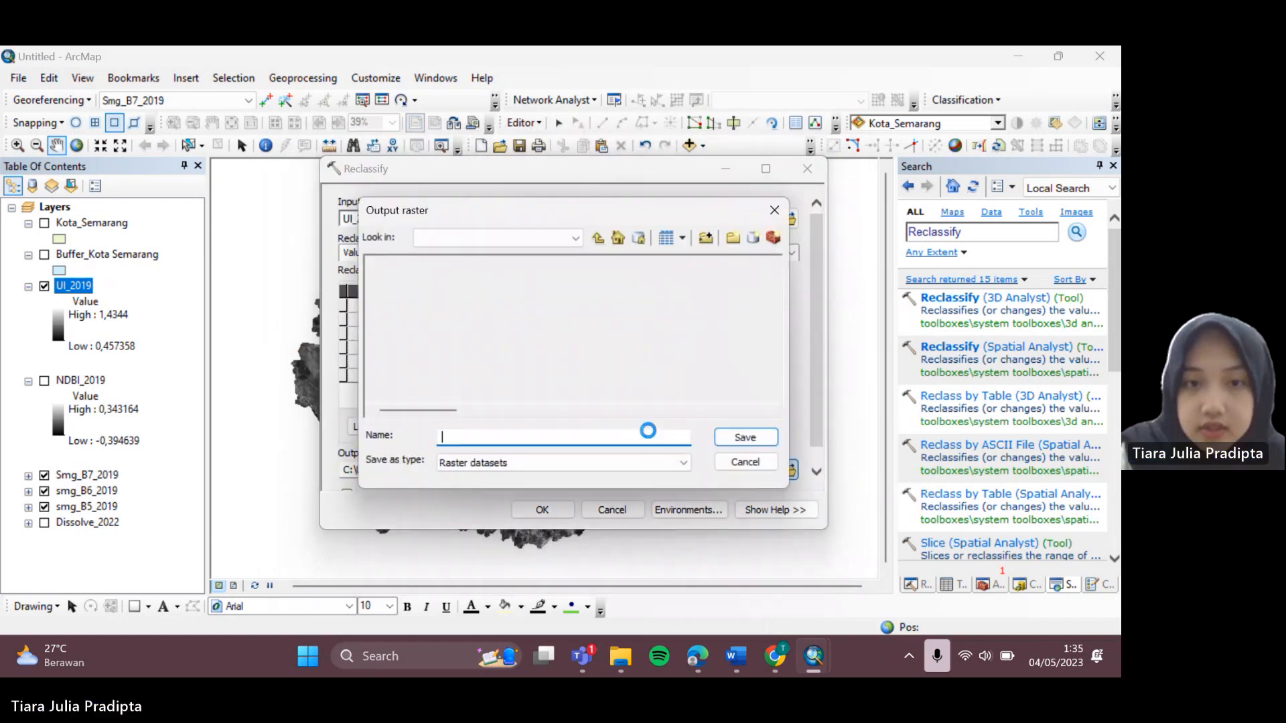
{"action": "type", "text": "Clas"}
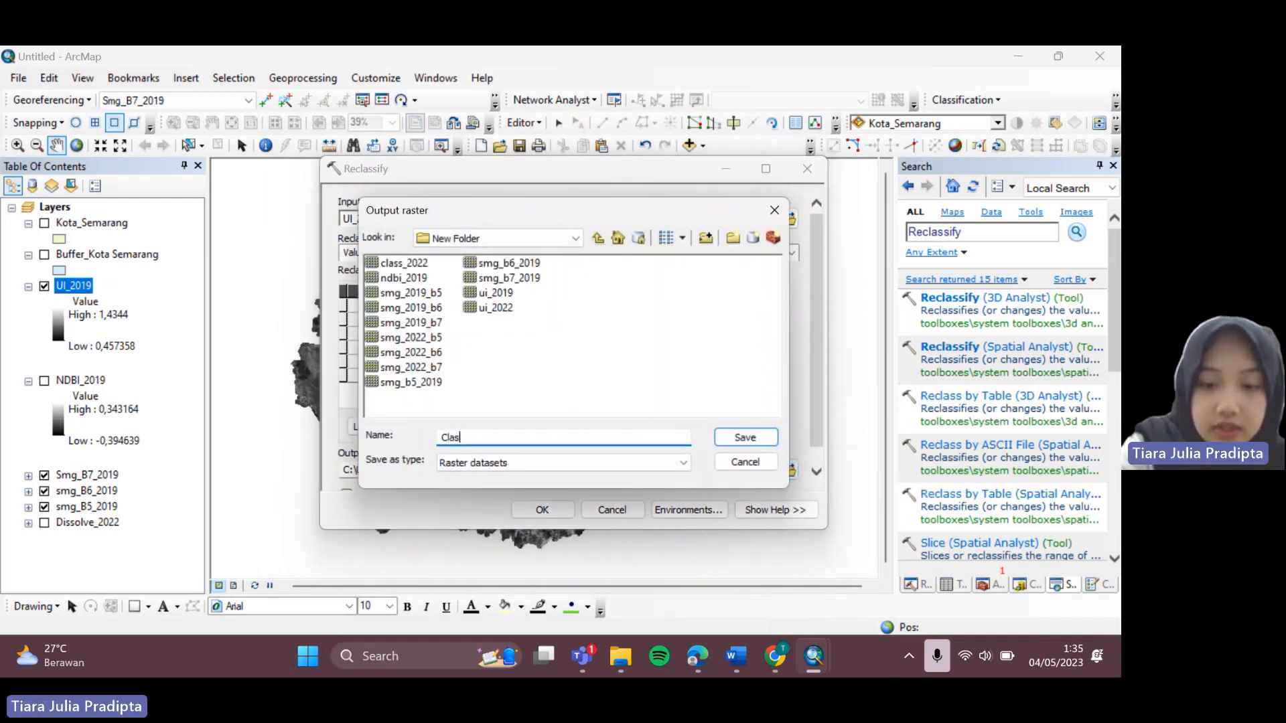
{"action": "type", "text": "s_2019"}
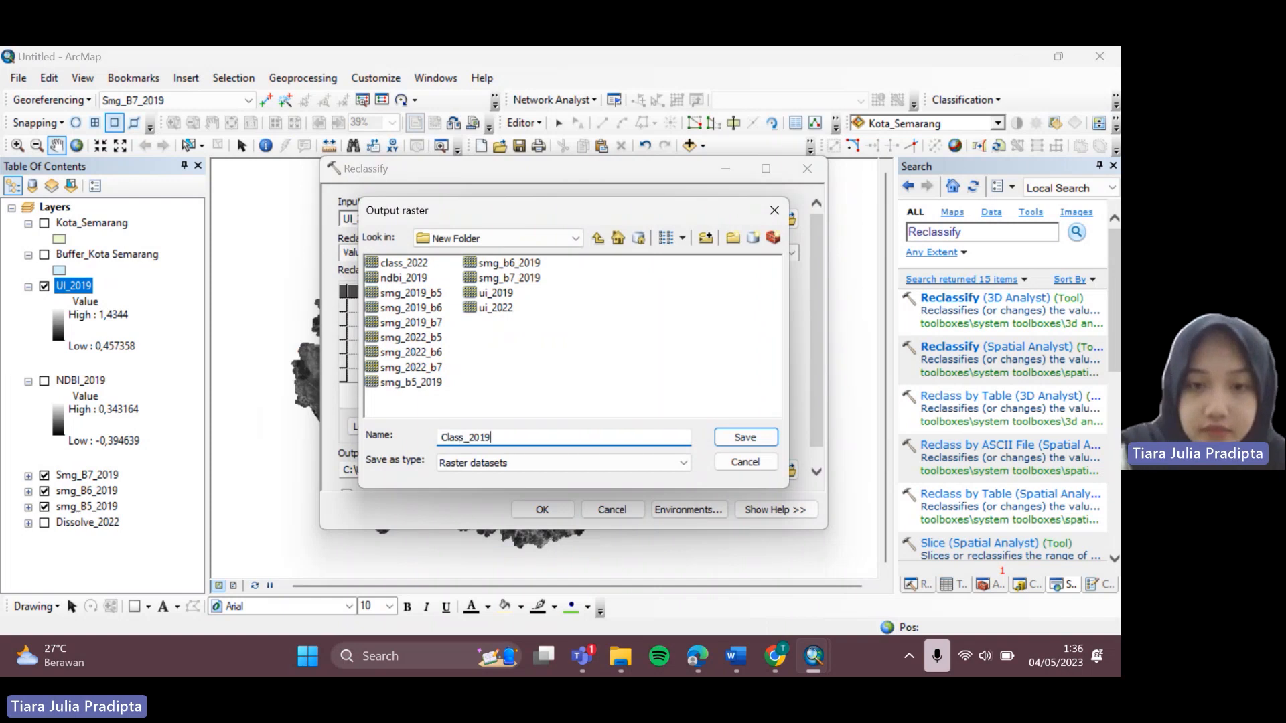
{"action": "key", "text": "Return"}
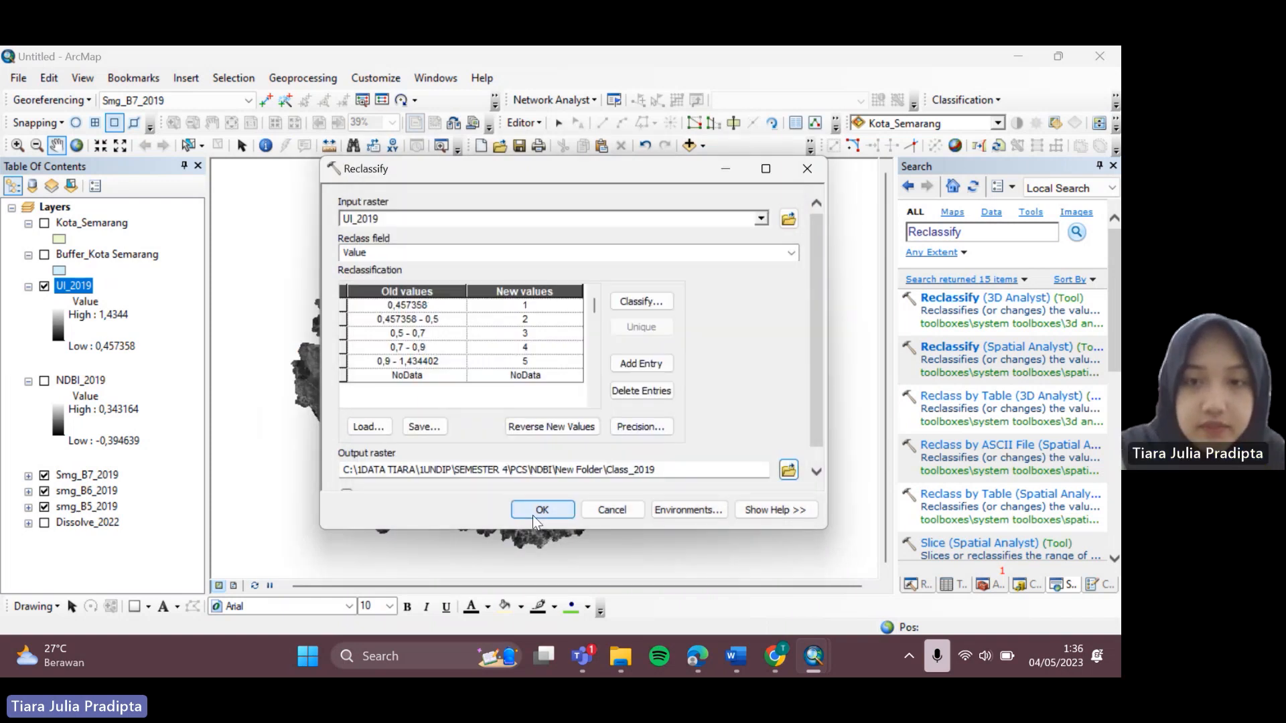
{"action": "left_click", "coordinate": [534, 514]}
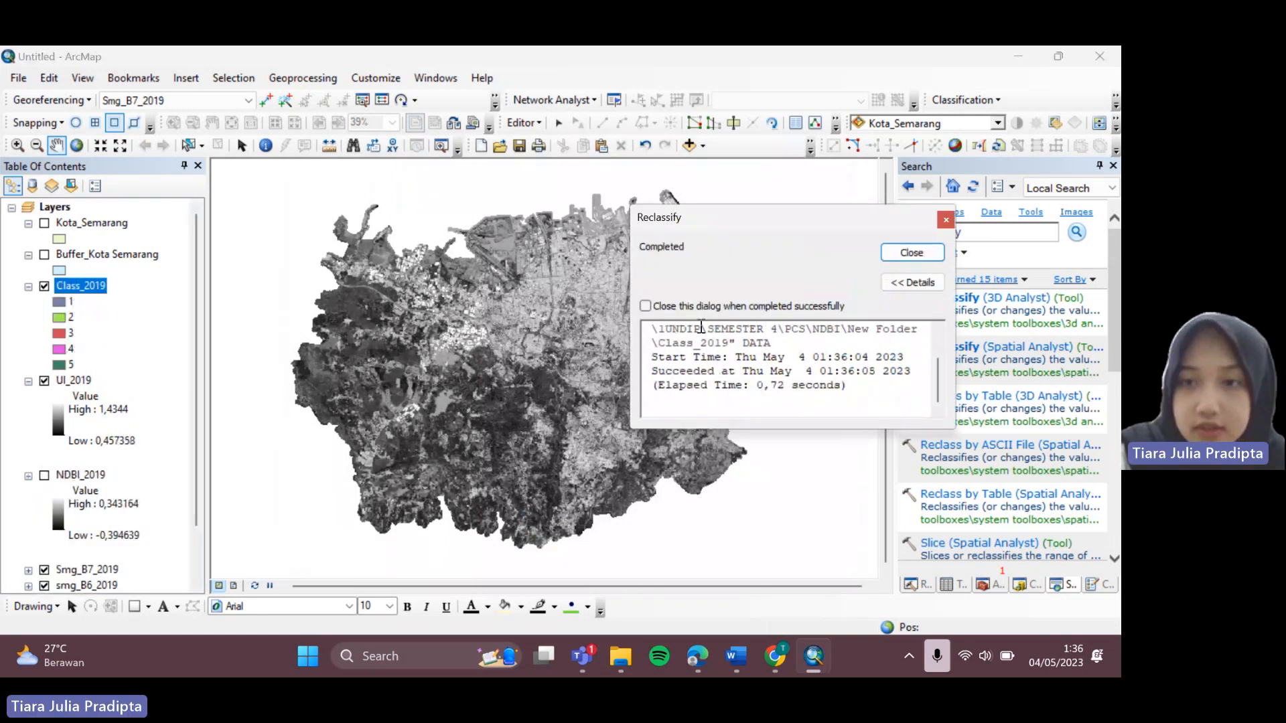
{"action": "left_click", "coordinate": [912, 252]}
- Collapse the UI_2019 legend, then find the Raster to Polygon conversion tool by searching for "raster to polygon" and open it
{"action": "left_click", "coordinate": [70, 333]}
{"action": "left_click", "coordinate": [28, 380]}
{"action": "left_click", "coordinate": [979, 232]}
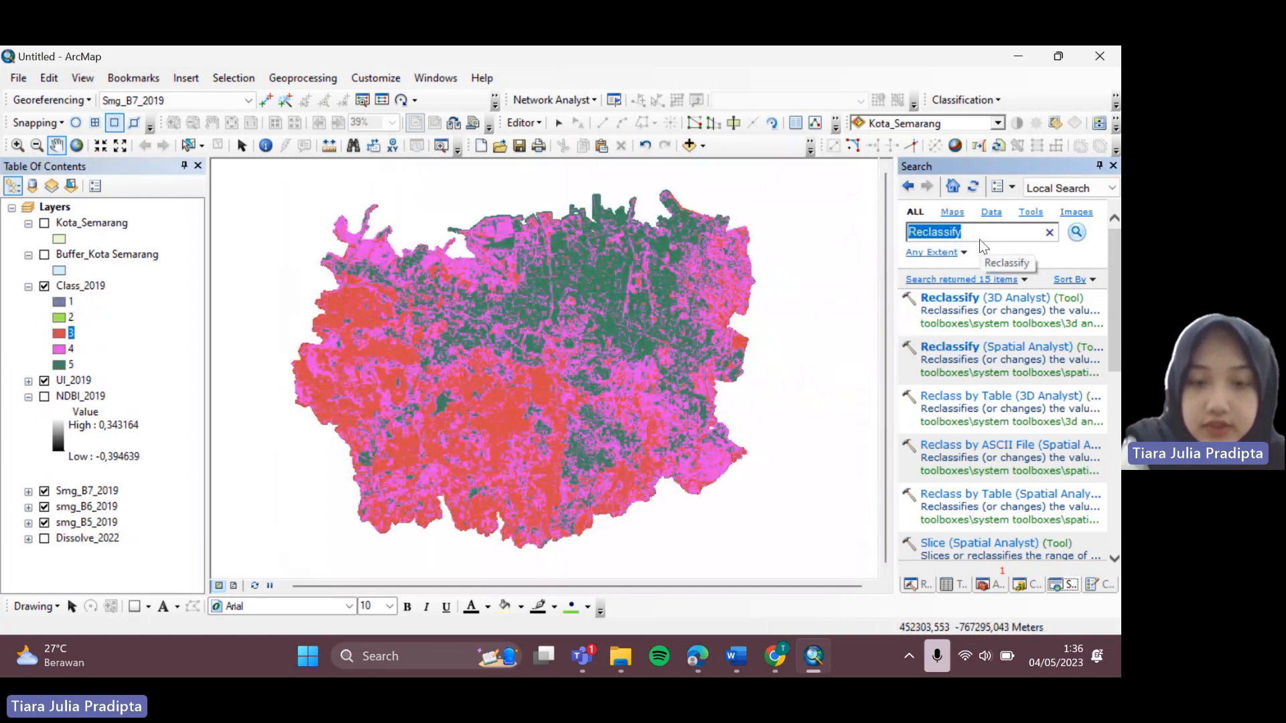
{"action": "type", "text": "conv"}
{"action": "key", "text": "BackSpace"}
{"action": "key", "text": "BackSpace"}
{"action": "key", "text": "BackSpace"}
{"action": "key", "text": "BackSpace"}
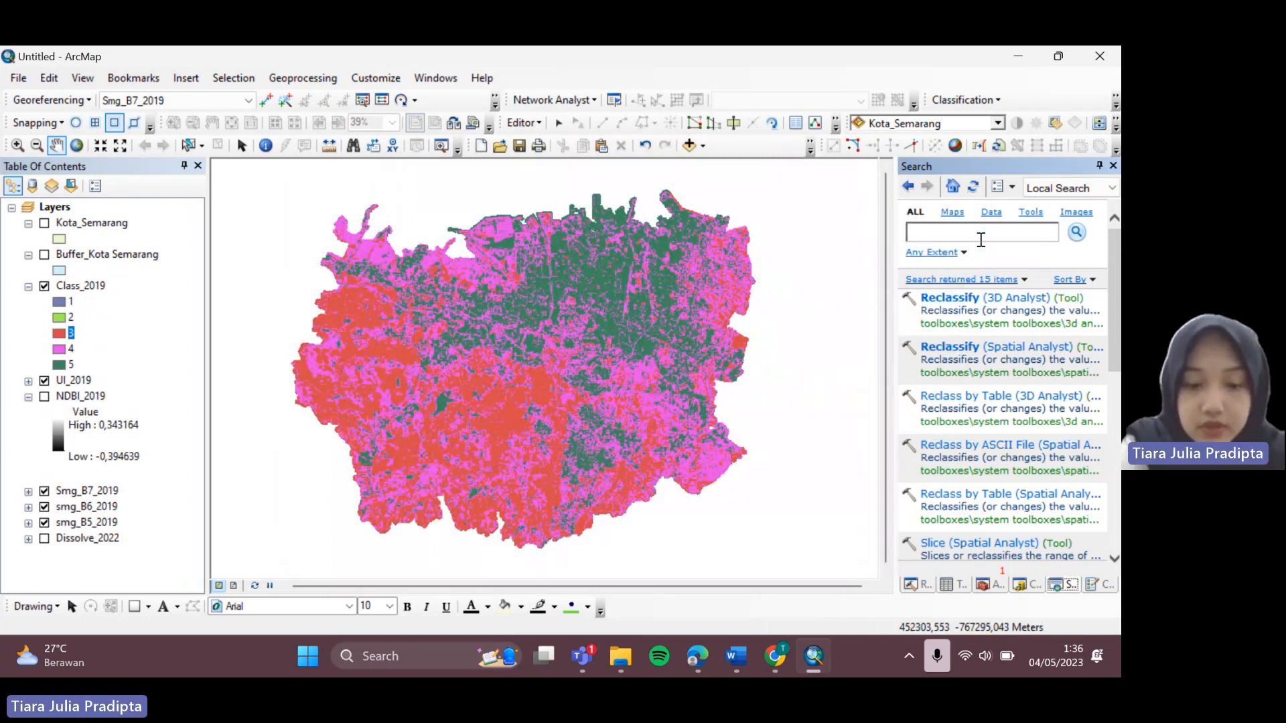
{"action": "type", "text": "rate"}
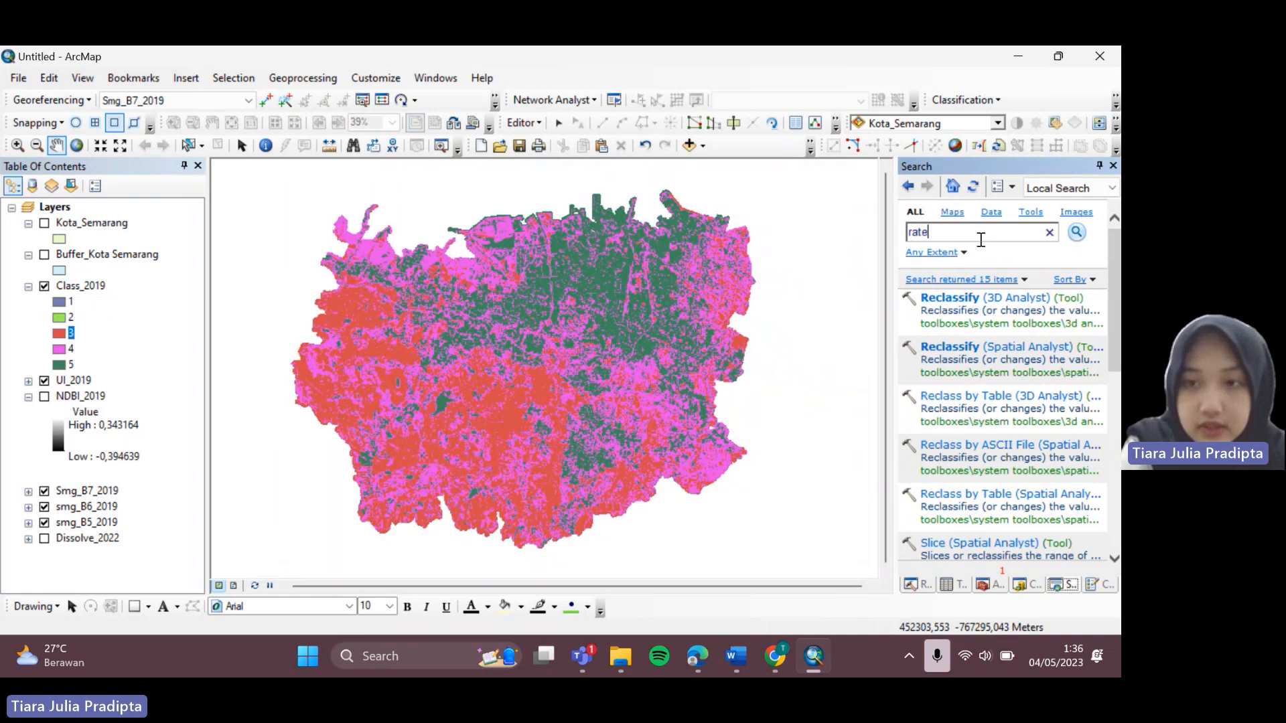
{"action": "type", "text": "er to poly"}
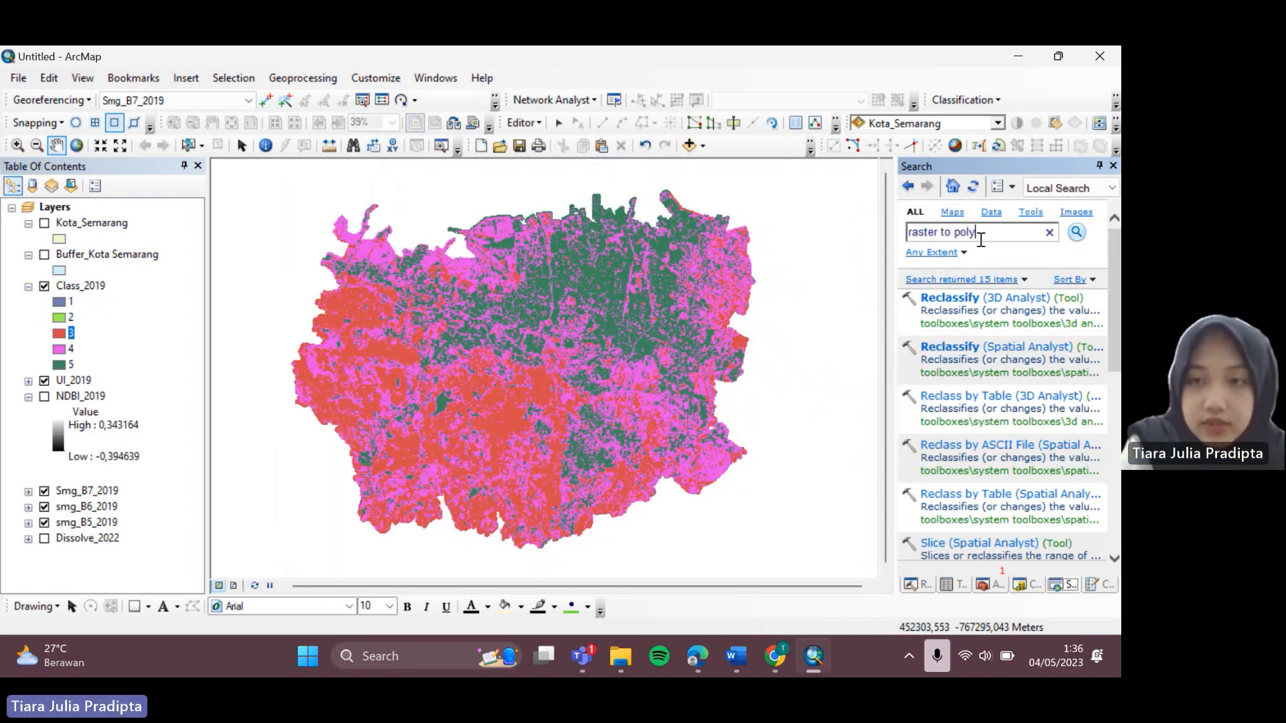
{"action": "type", "text": "gon"}
{"action": "key", "text": "Return"}
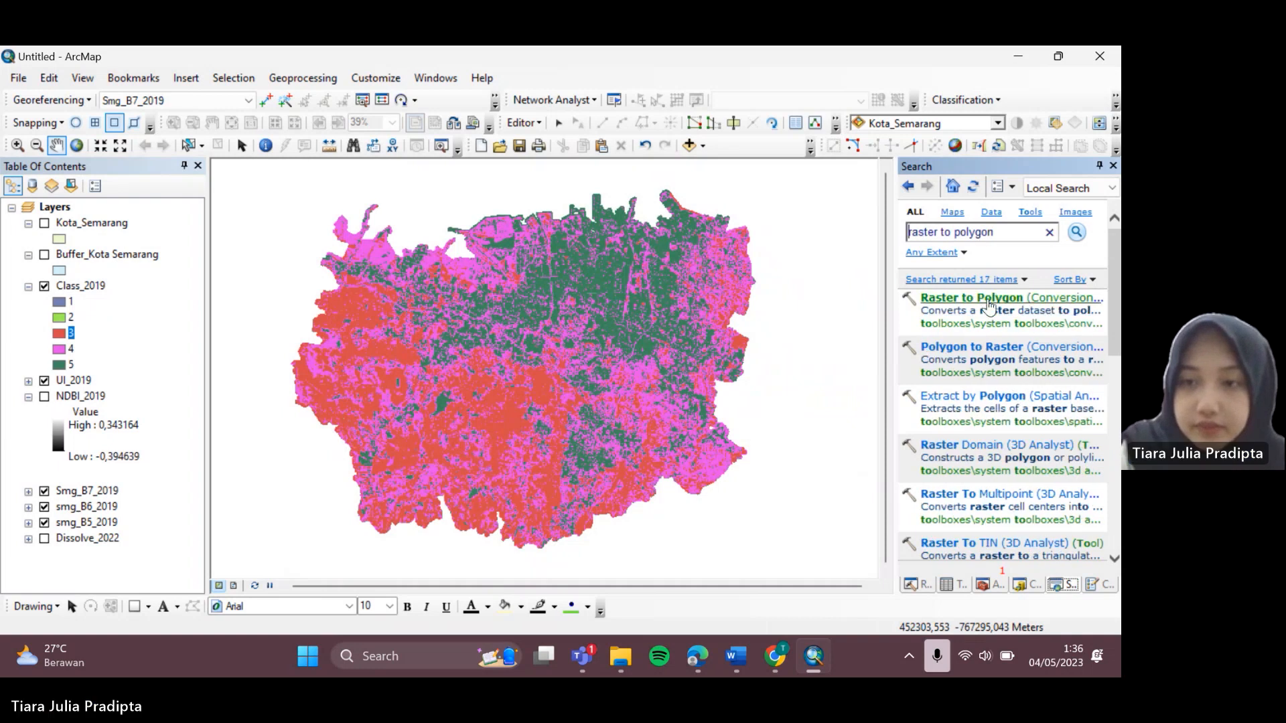
{"action": "left_click", "coordinate": [971, 297]}
- Convert the Class_2019 raster to polygons on the VALUE field, saving the output as Poly_2019 in New Folder
{"action": "left_click_drag", "start_coordinate": [91, 285], "coordinate": [414, 226]}
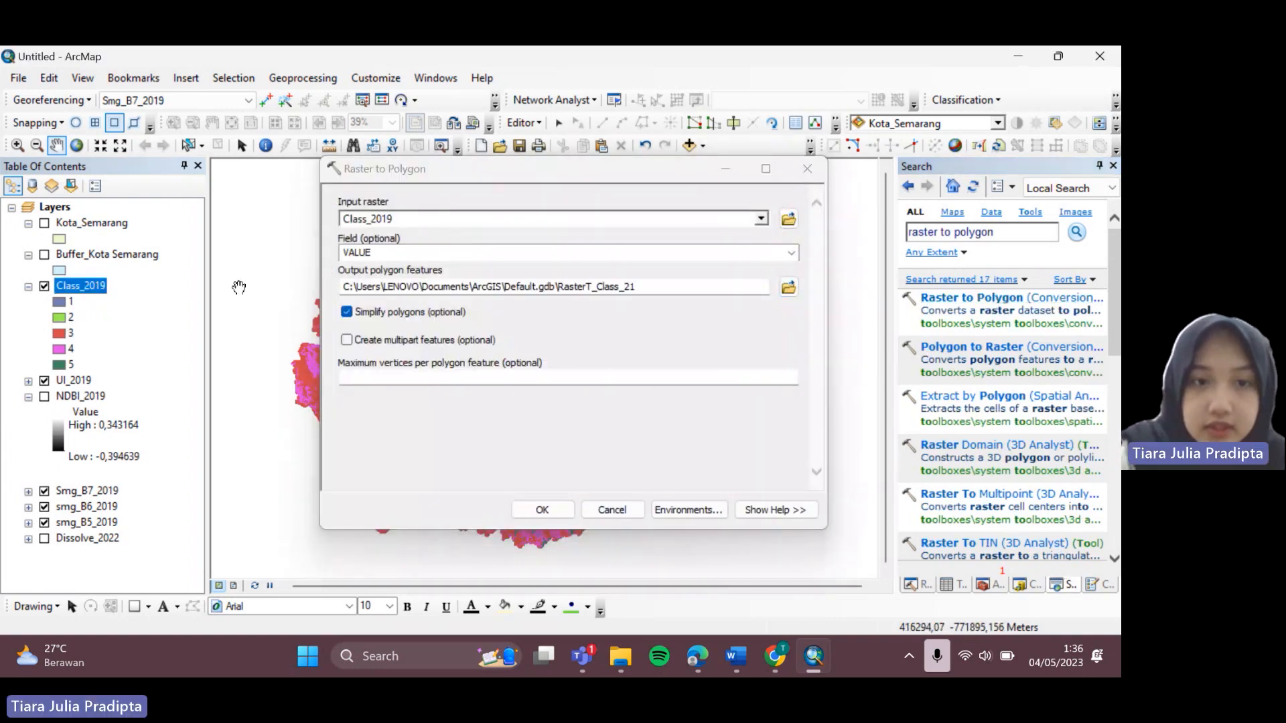
{"action": "left_click", "coordinate": [784, 287]}
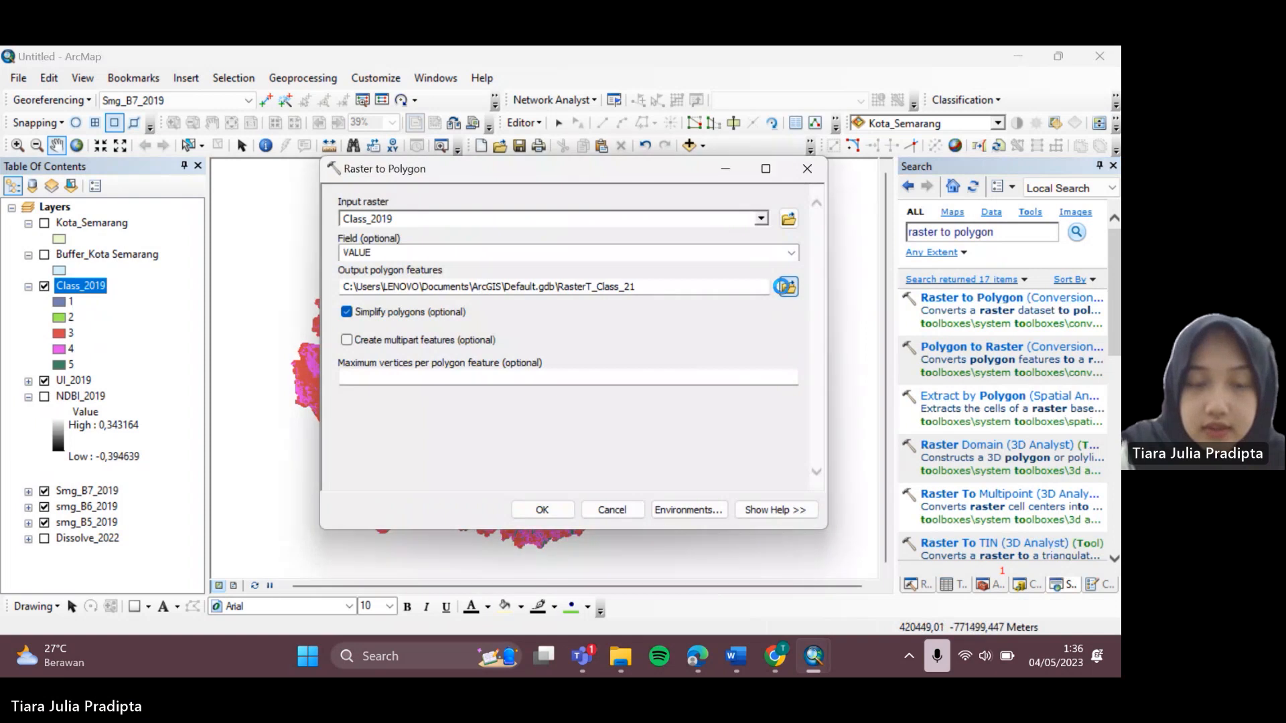
{"action": "type", "text": "Poly_2019"}
{"action": "key", "text": "Return"}
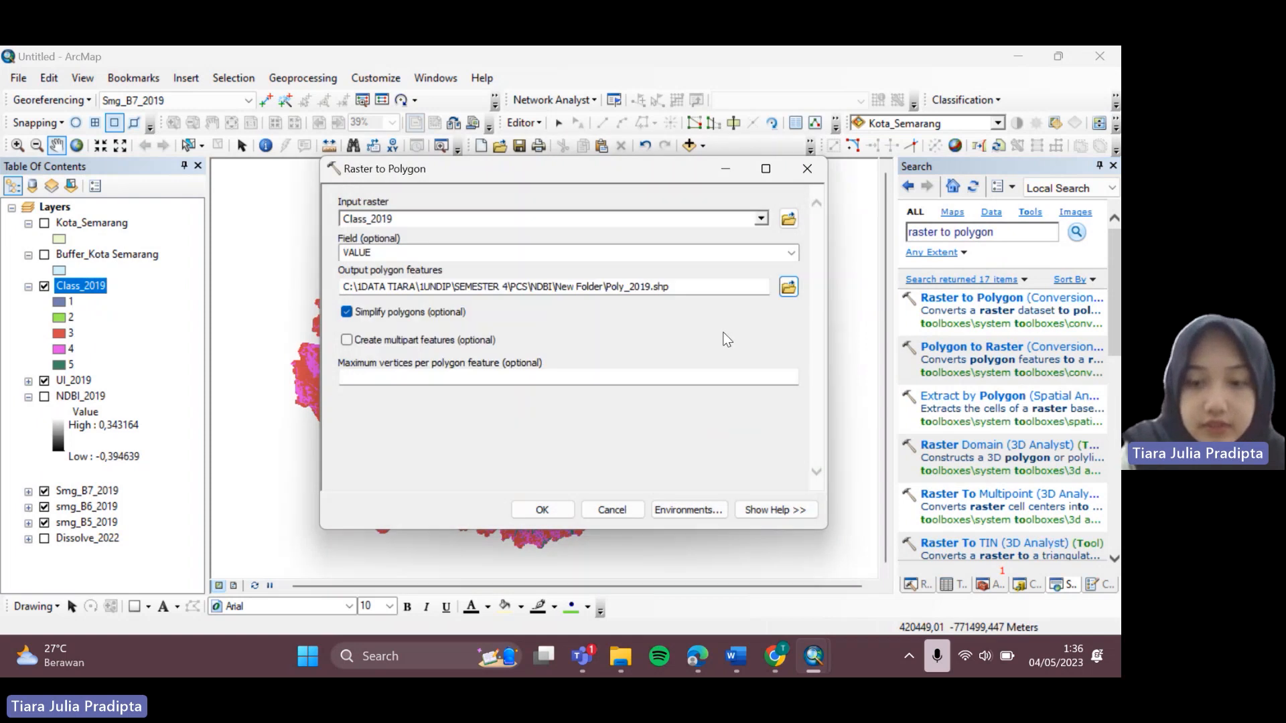
{"action": "left_click", "coordinate": [539, 508]}
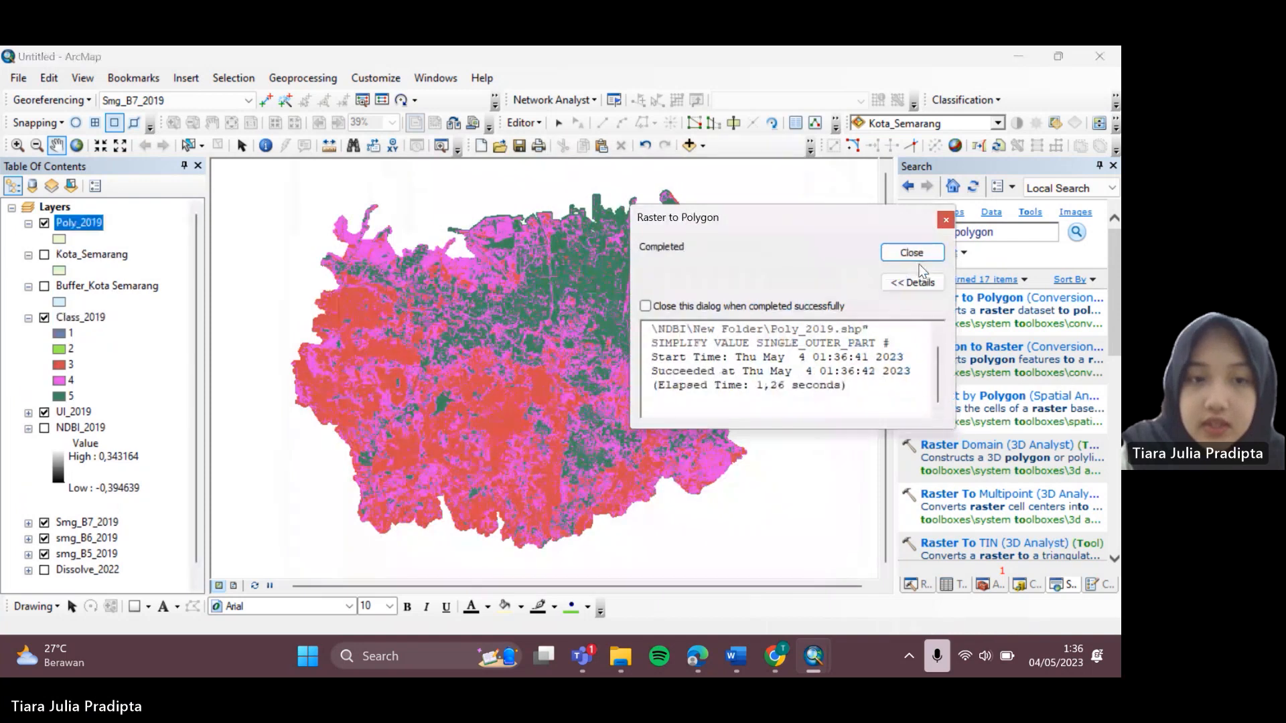
{"action": "left_click", "coordinate": [912, 254]}
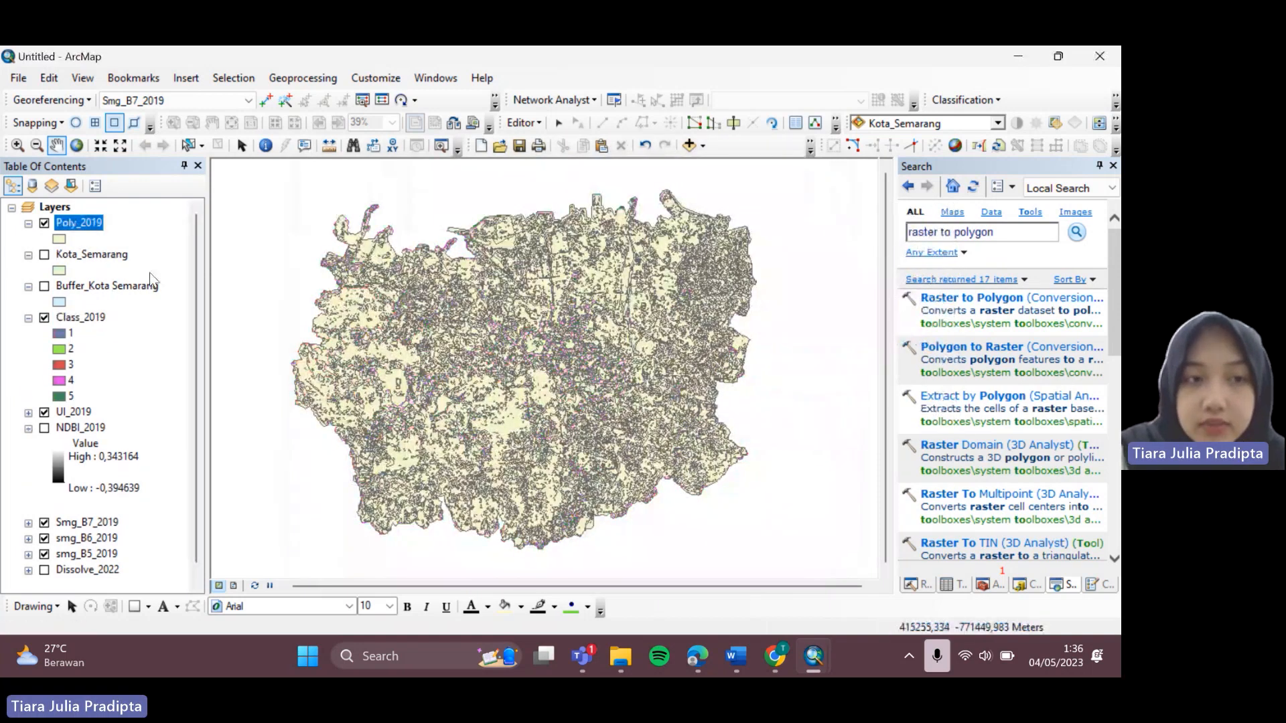
- Show the Kota_Semarang layer above Poly_2019 and open the Clip geoprocessing tool
{"action": "left_click", "coordinate": [44, 255]}
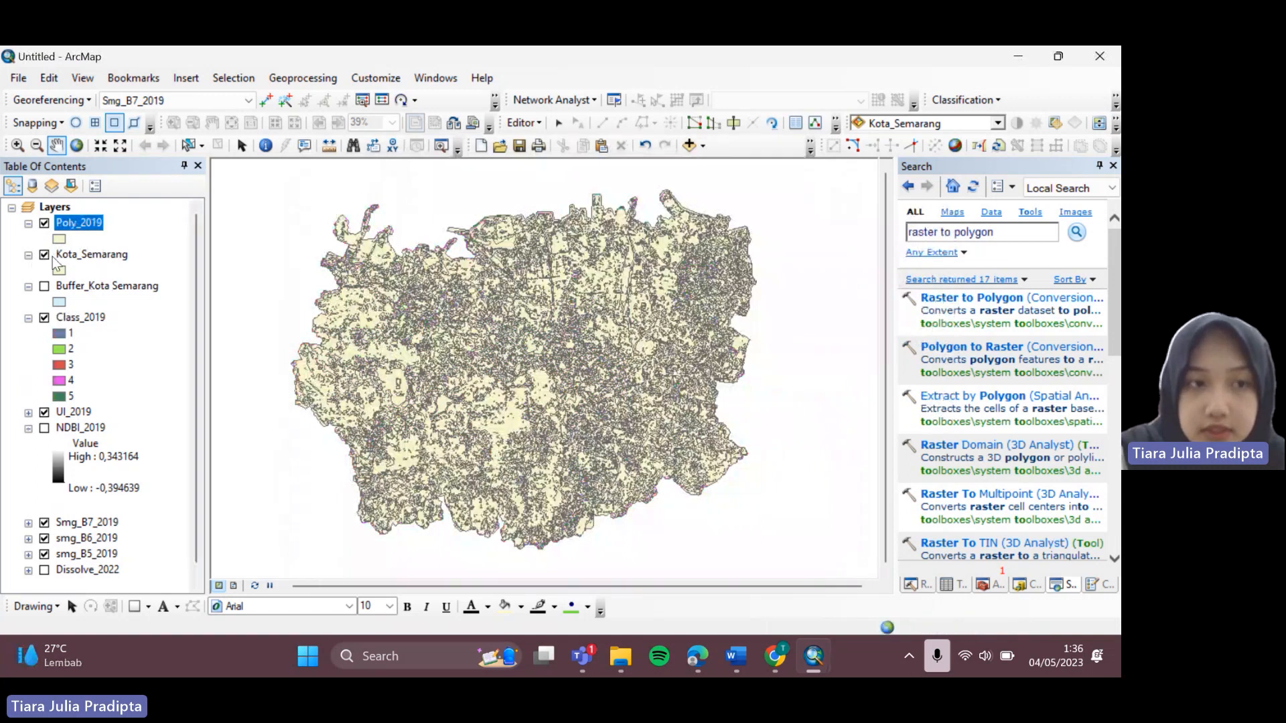
{"action": "mouse_move", "coordinate": [75, 255]}
{"action": "left_mouse_down"}
{"action": "mouse_move", "coordinate": [86, 220]}
{"action": "mouse_move", "coordinate": [123, 210]}
{"action": "left_mouse_up"}
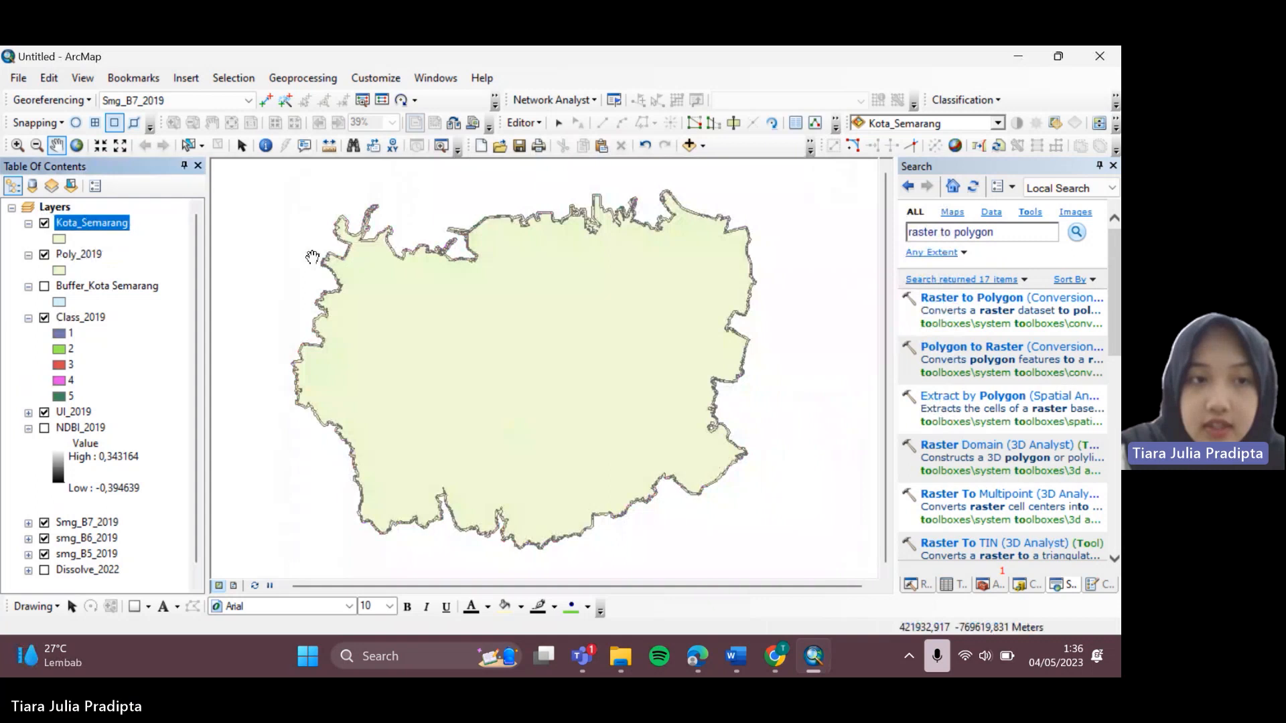
{"action": "left_click", "coordinate": [312, 79]}
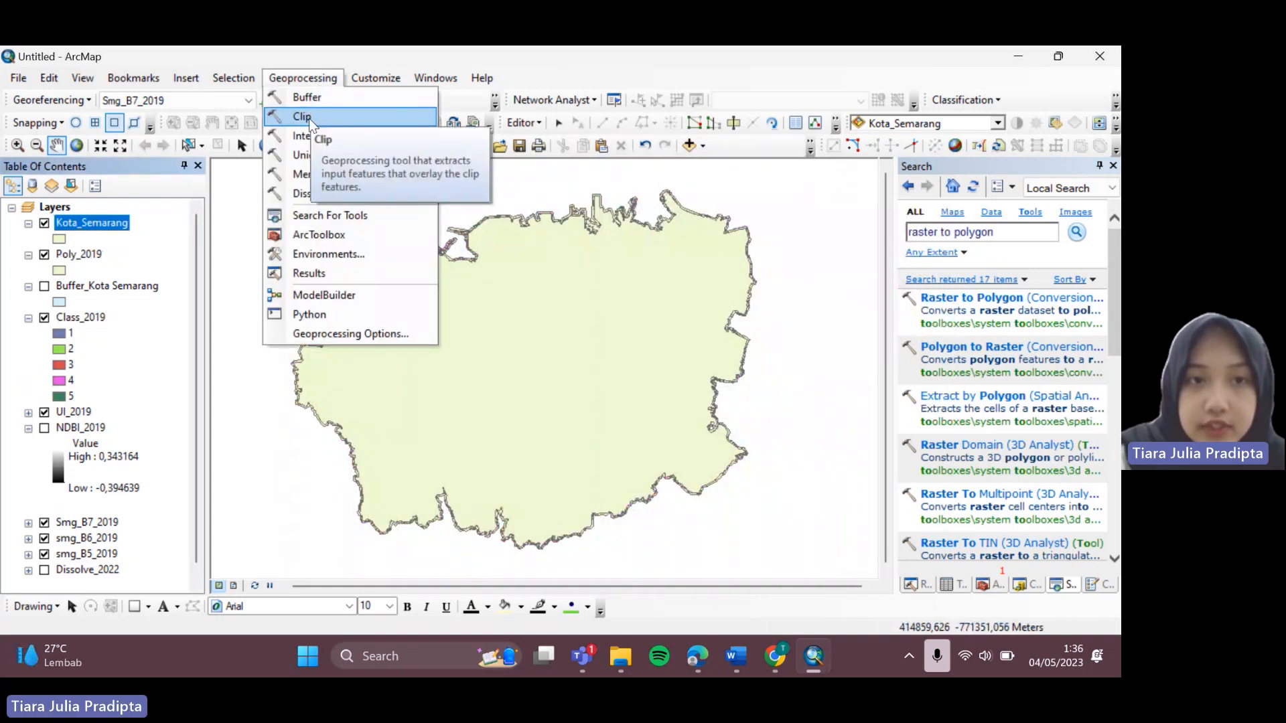
{"action": "left_click", "coordinate": [308, 118]}
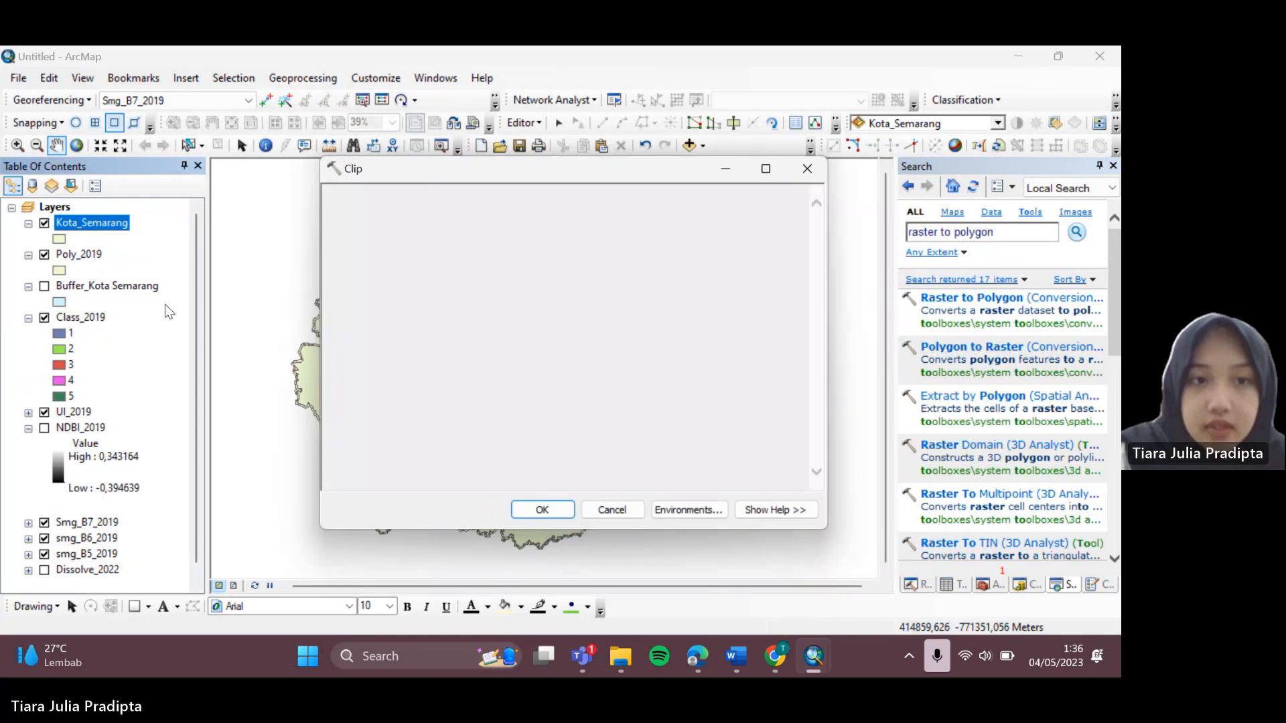
- Clip Poly_2019 with Kota_Semarang as the clip features, saving the output as Clip_2019 in New Folder
{"action": "left_click", "coordinate": [87, 258]}
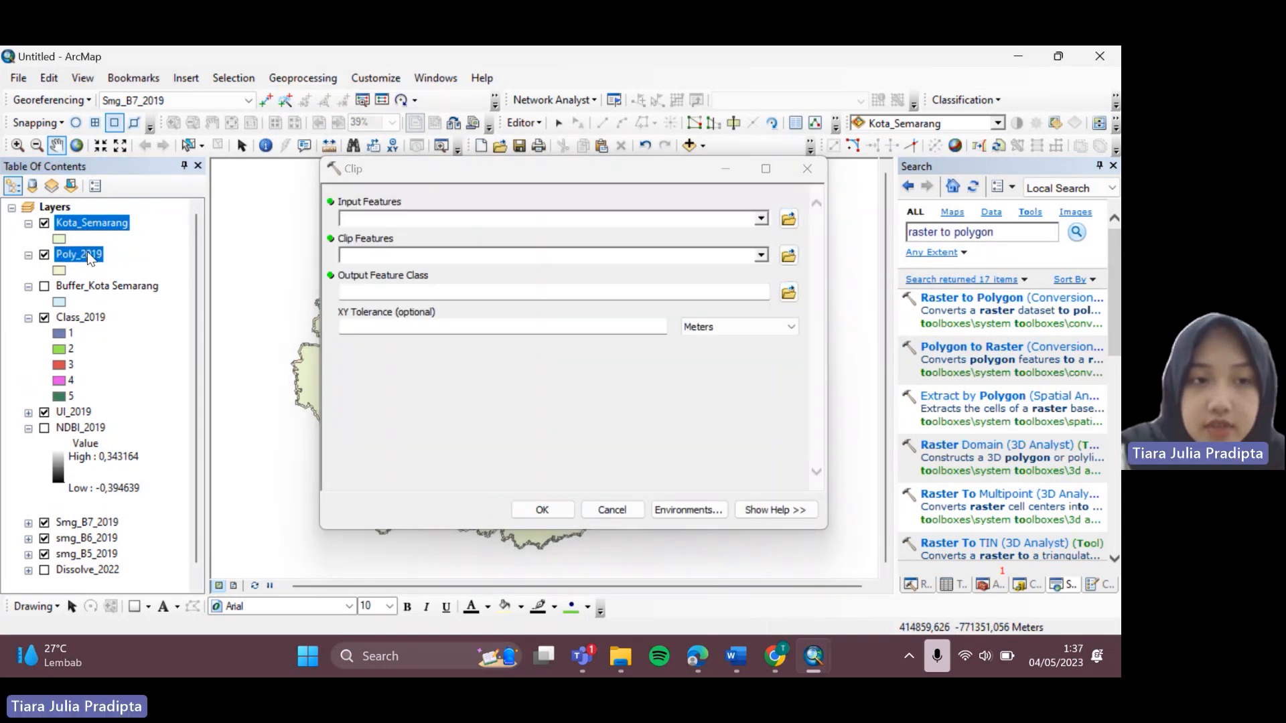
{"action": "left_click_drag", "start_coordinate": [90, 258], "coordinate": [382, 220]}
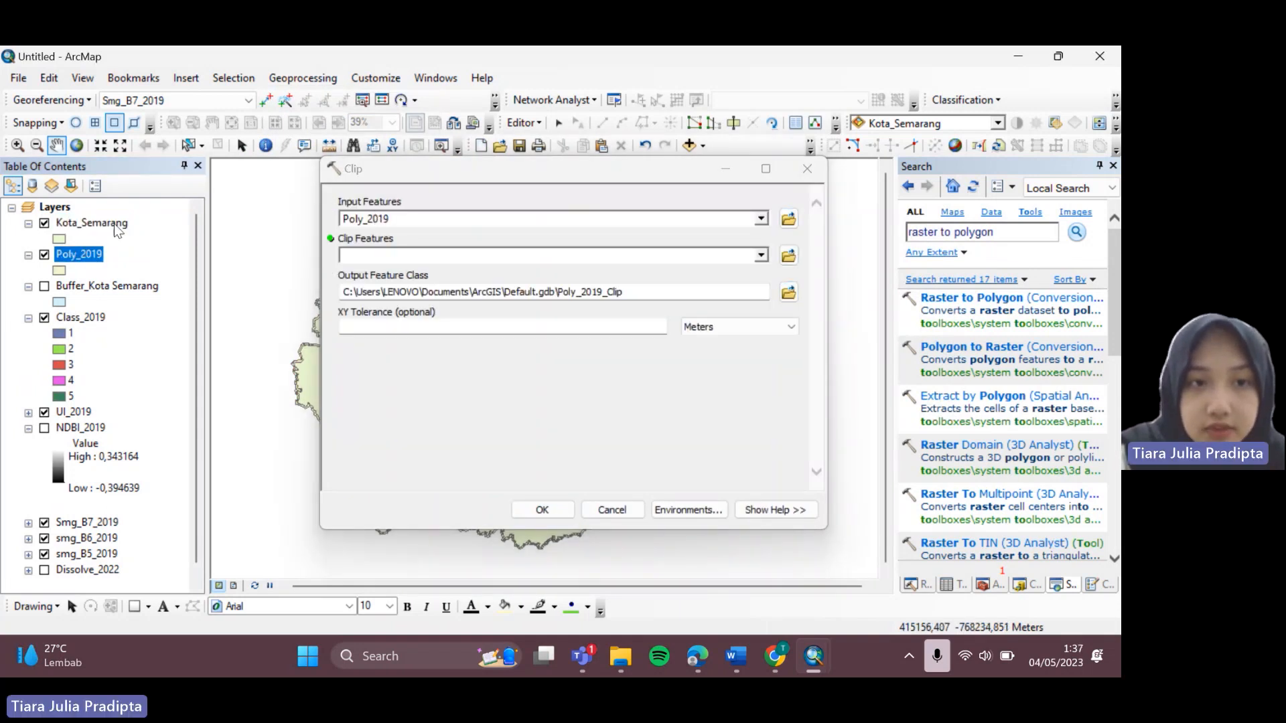
{"action": "left_click_drag", "start_coordinate": [107, 225], "coordinate": [384, 254]}
{"action": "left_click", "coordinate": [788, 292]}
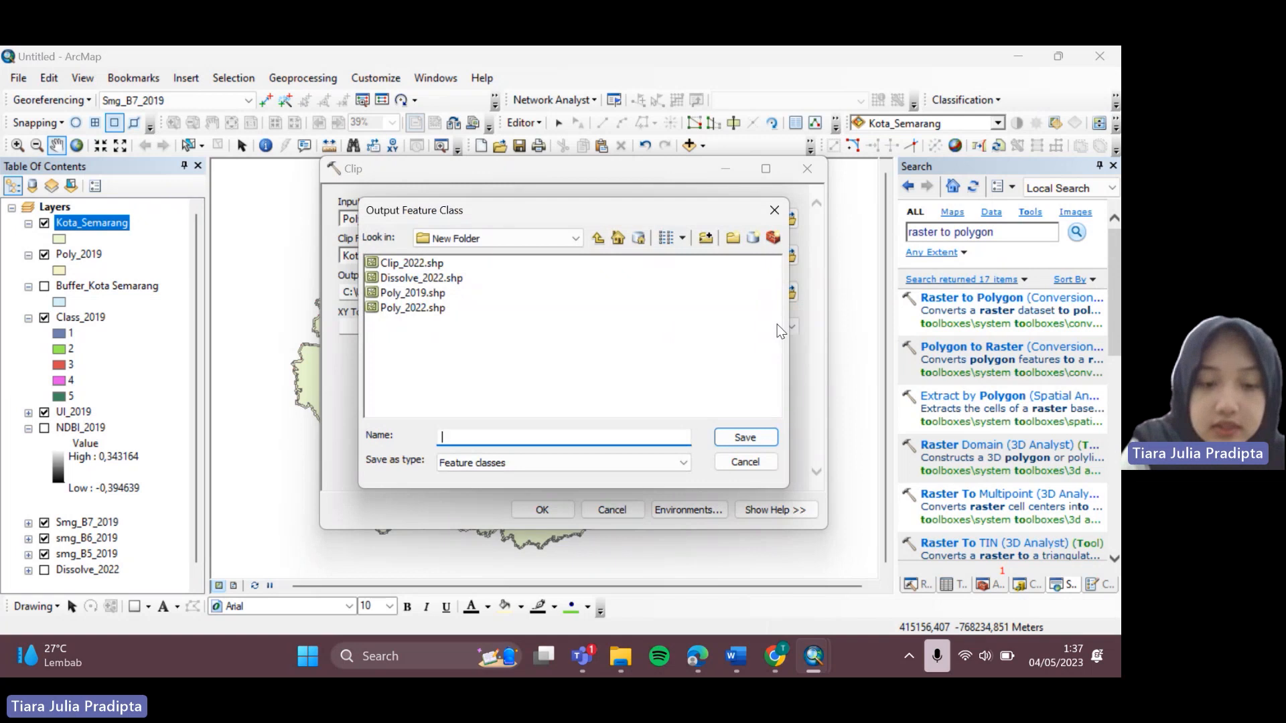
{"action": "type", "text": "Clip_2019"}
{"action": "key", "text": "Return"}
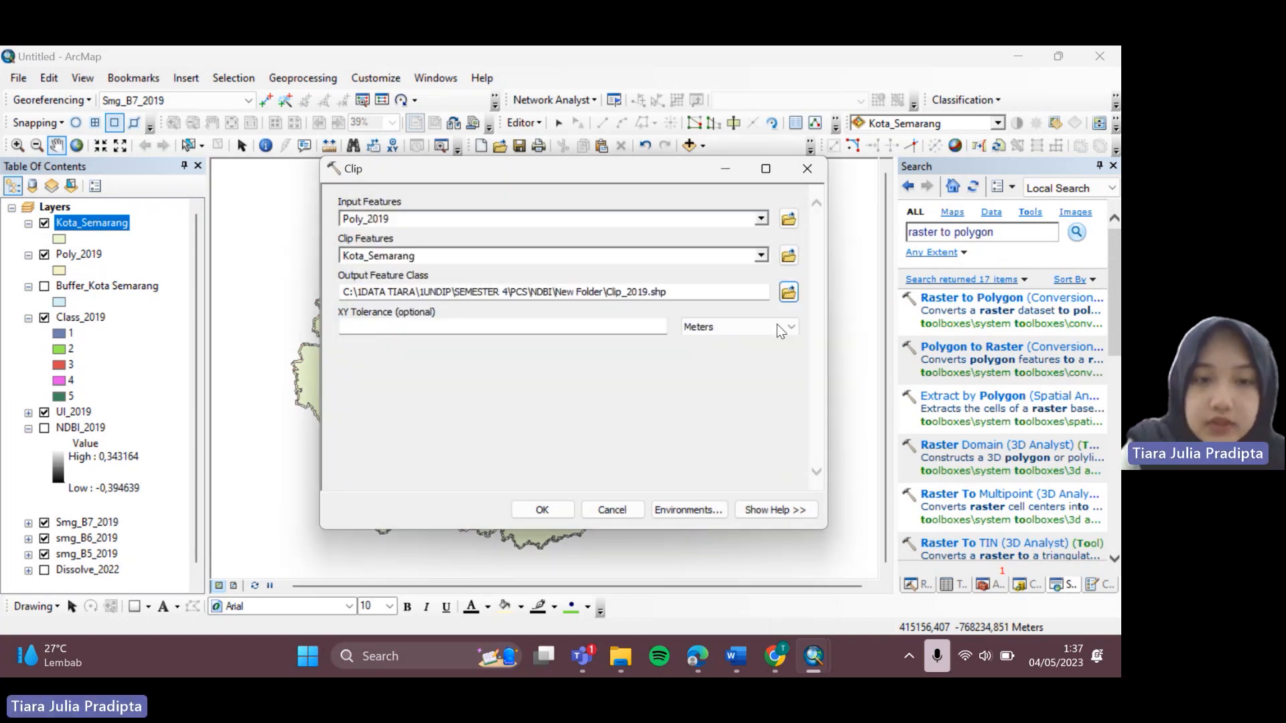
{"action": "left_click", "coordinate": [541, 509]}
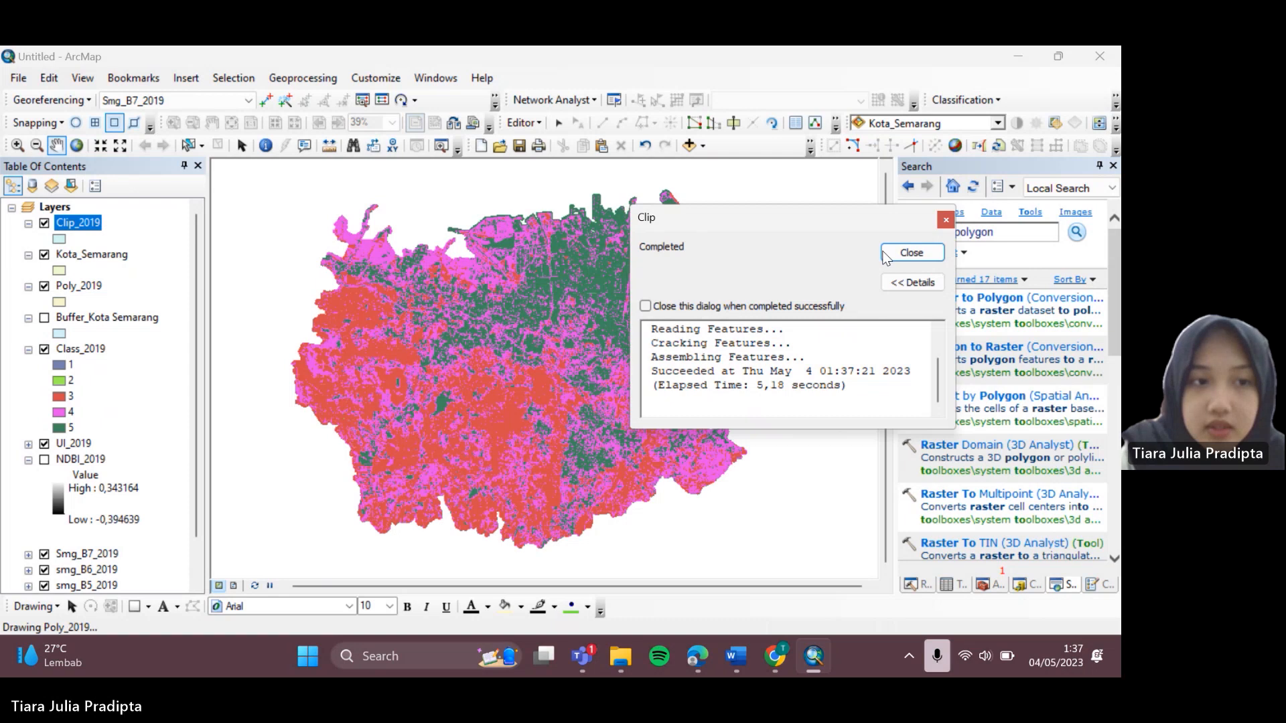
{"action": "left_click", "coordinate": [910, 253]}
- Hide the Kota_Semarang, Poly_2019 and Class_2019 layers and open the attribute table of Clip_2019
{"action": "left_click", "coordinate": [44, 255]}
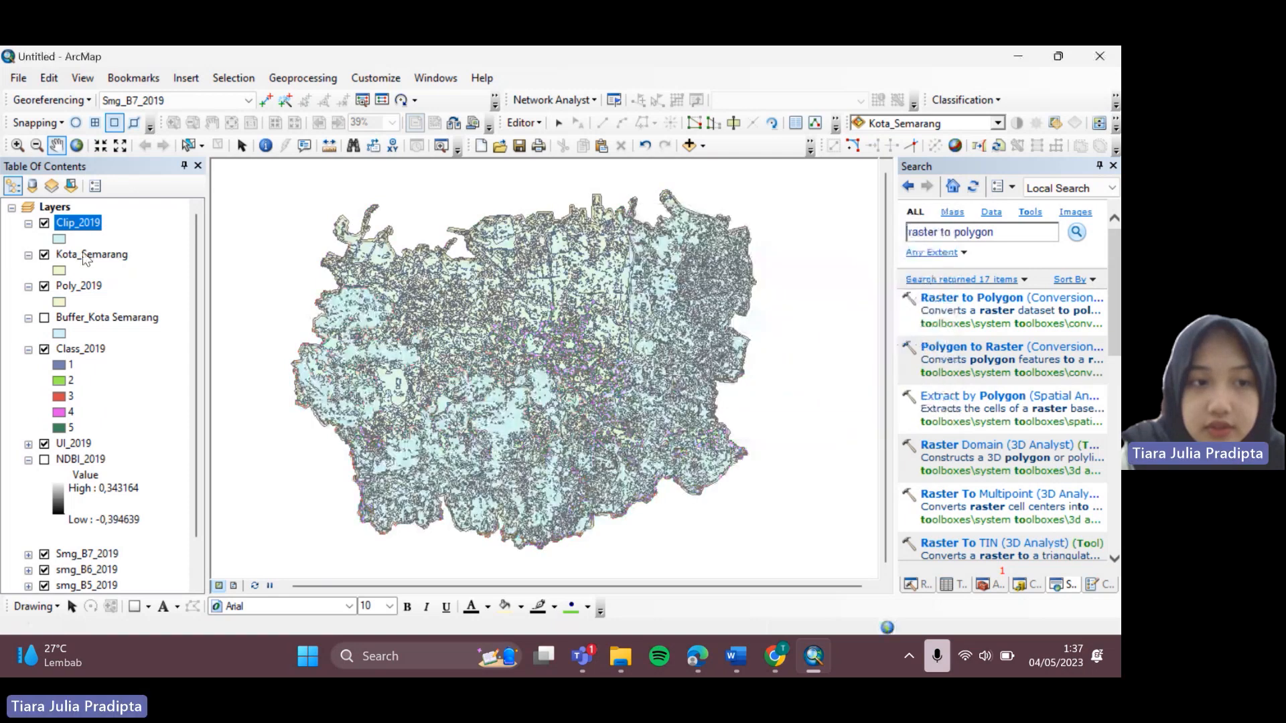
{"action": "left_click", "coordinate": [44, 286]}
{"action": "left_click", "coordinate": [44, 349]}
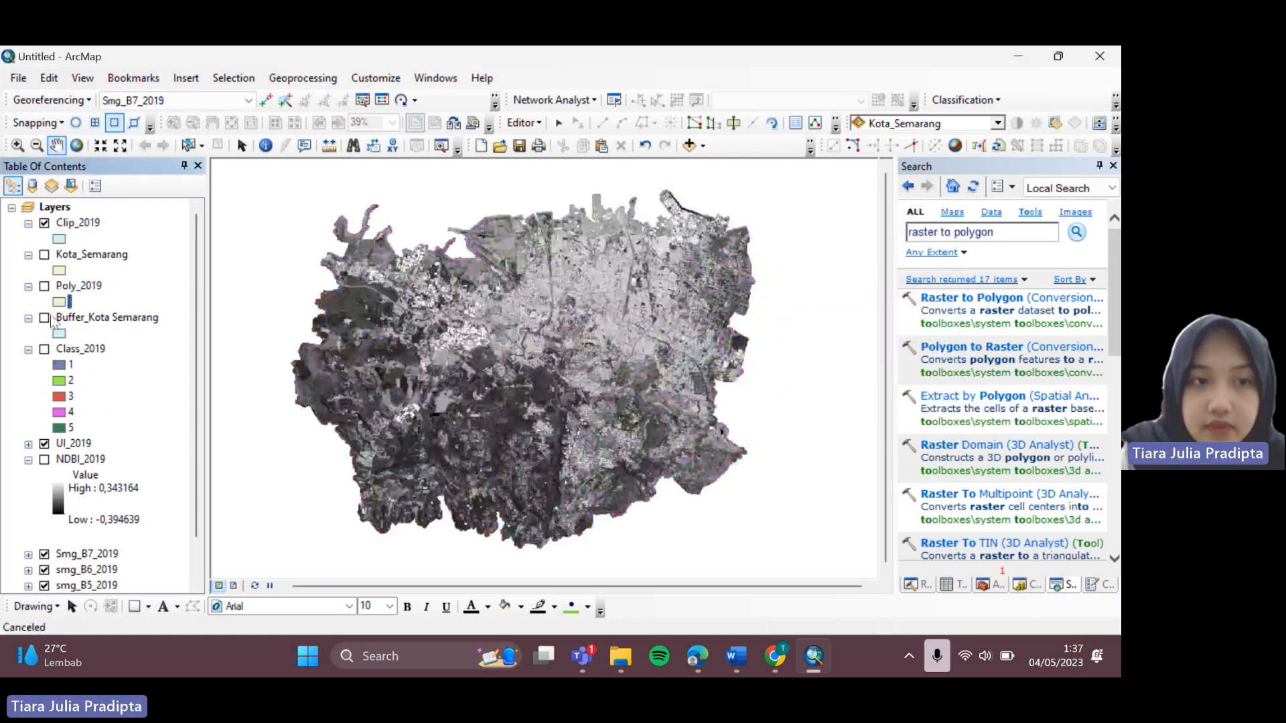
{"action": "left_click", "coordinate": [76, 223]}
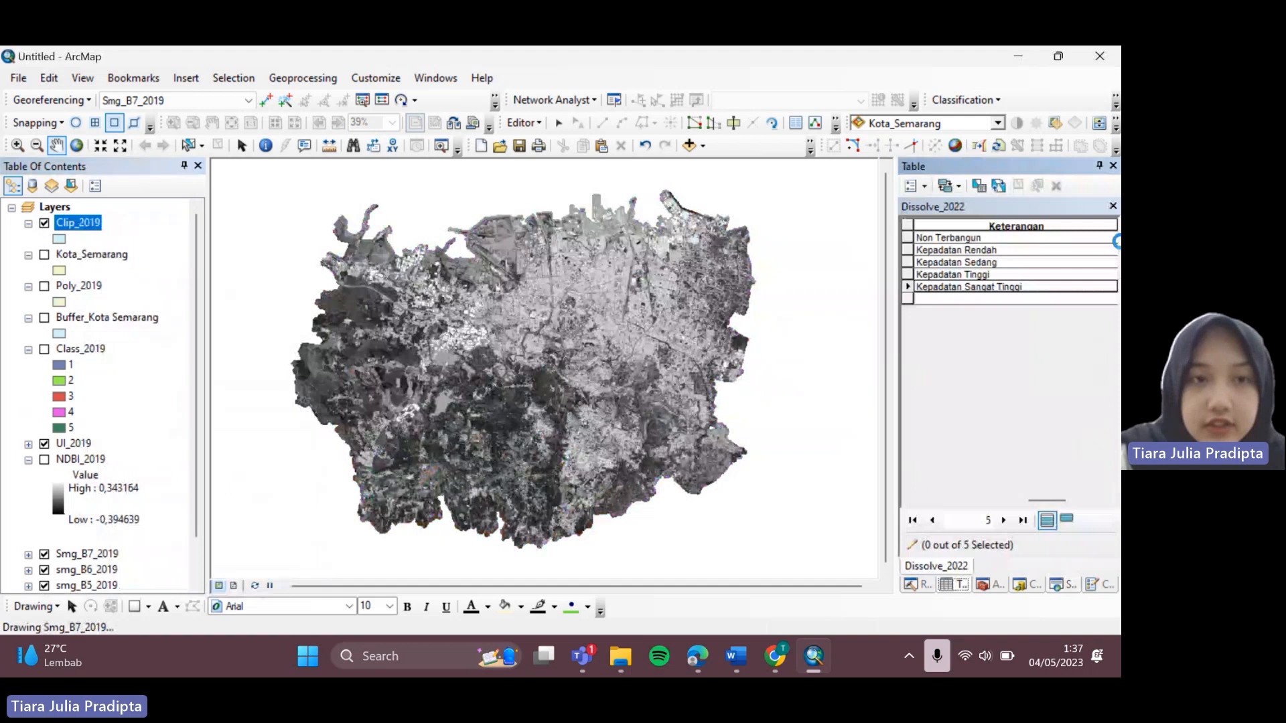
- Open the Dissolve tool with Clip_2019 as input features and name the output Dissolve_2019 in New Folder
{"action": "left_click", "coordinate": [303, 78]}
{"action": "left_click", "coordinate": [316, 198]}
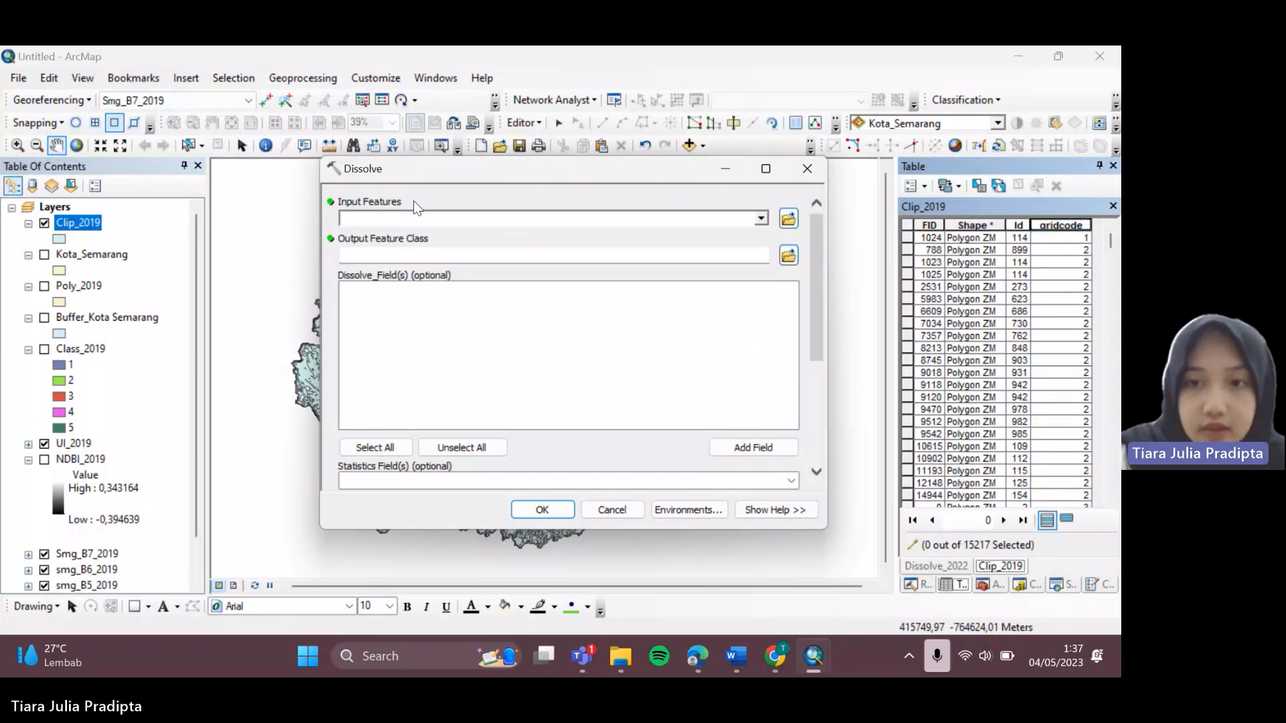
{"action": "left_click", "coordinate": [760, 219]}
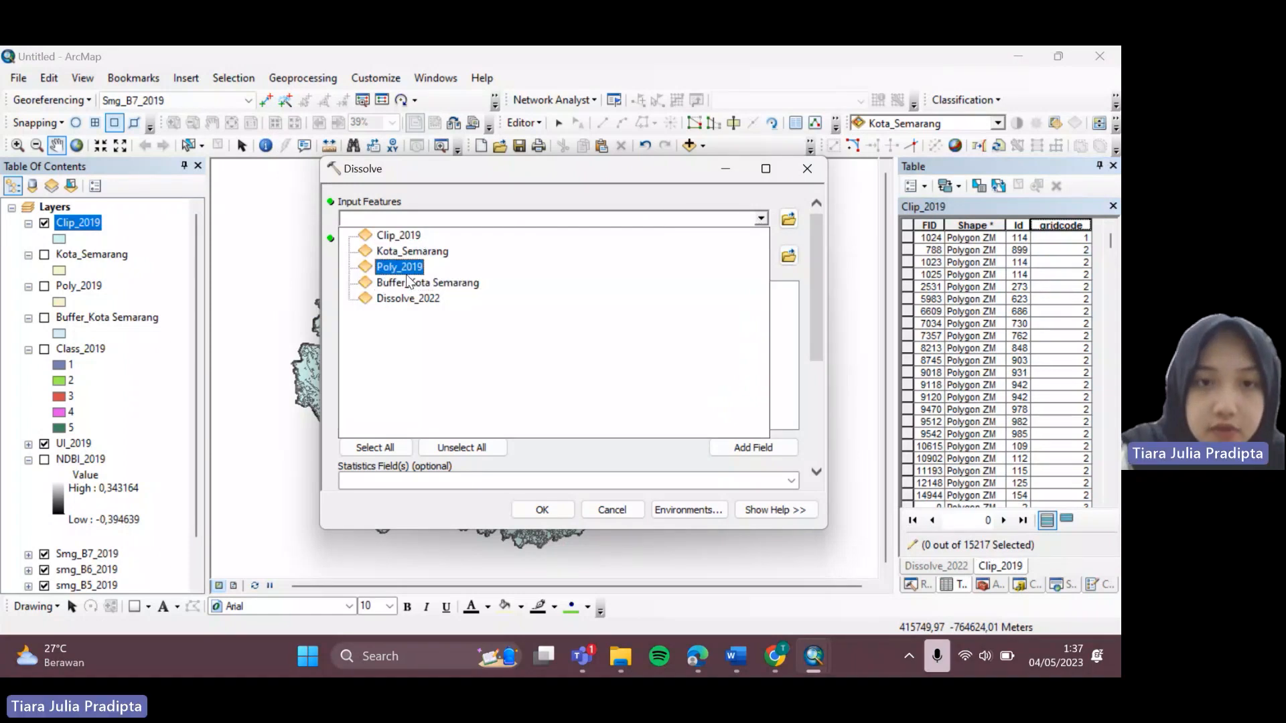
{"action": "left_click", "coordinate": [402, 235]}
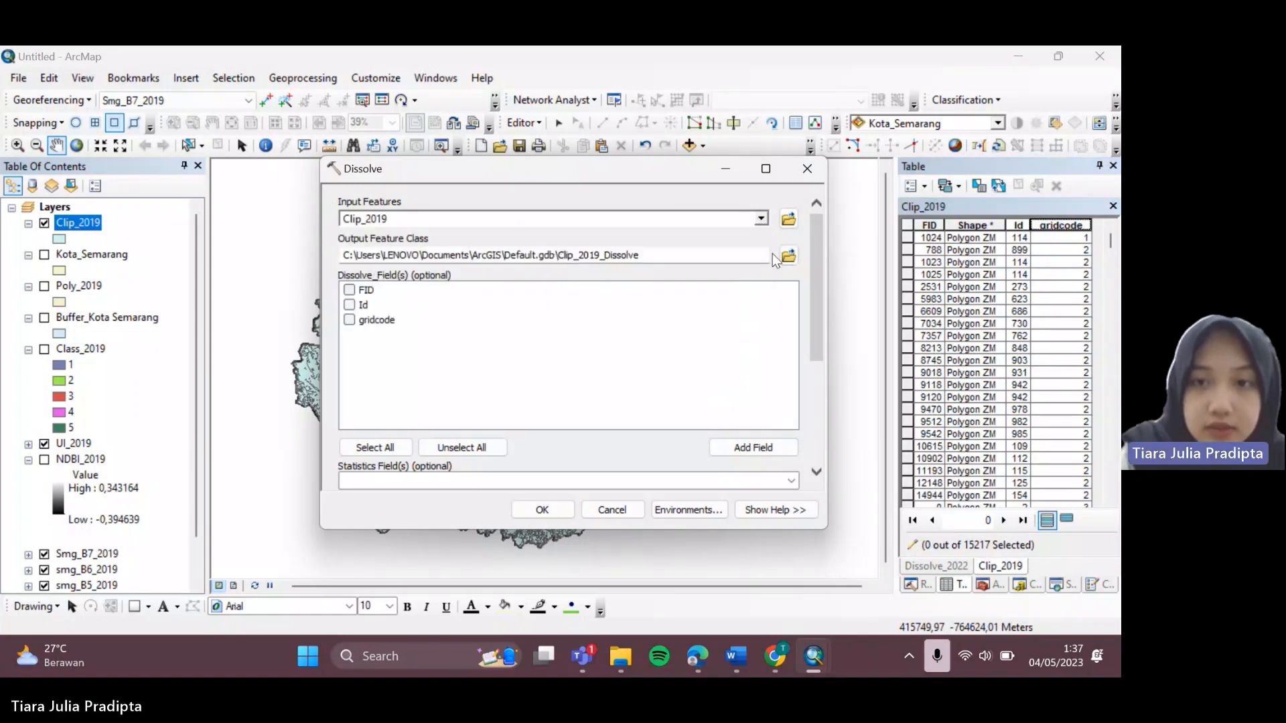
{"action": "left_click", "coordinate": [787, 255]}
{"action": "type", "text": "Di"}
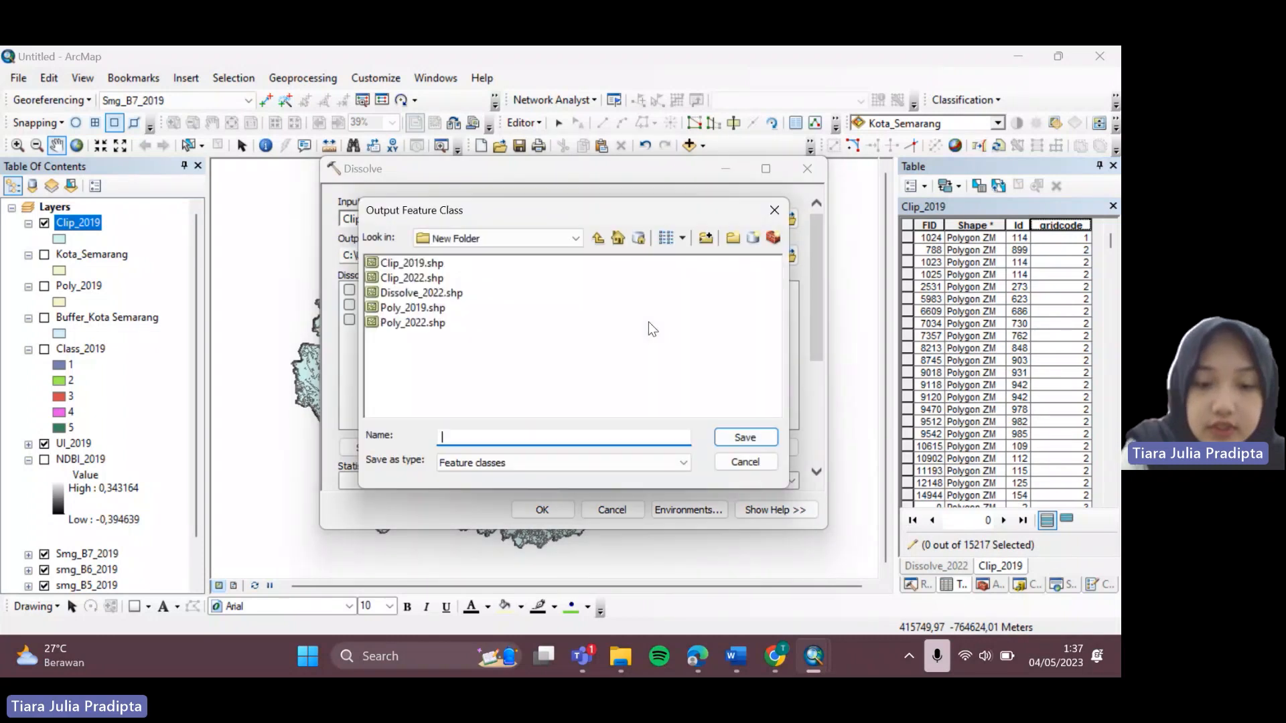
{"action": "type", "text": "ssolve_20"}
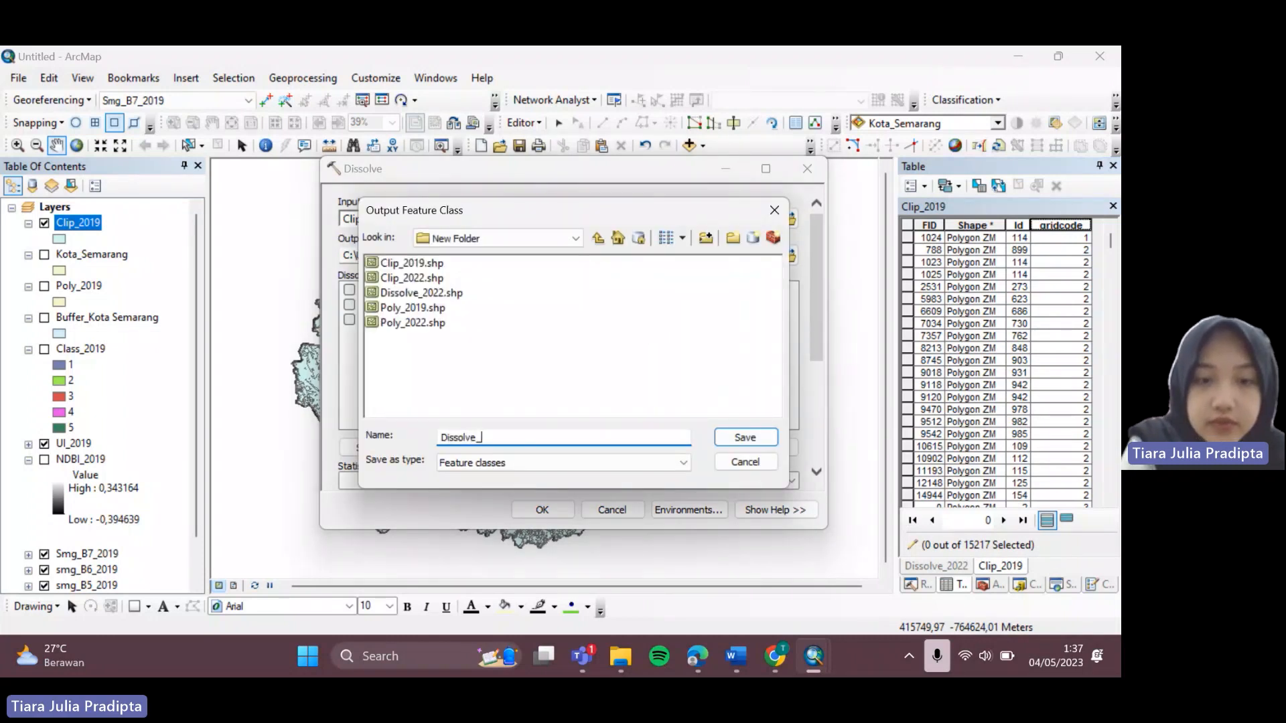
{"action": "type", "text": "19"}
{"action": "key", "text": "Return"}
- Choose gridcode as the dissolve field and run Dissolve
{"action": "left_click", "coordinate": [349, 319]}
{"action": "left_click_drag", "start_coordinate": [814, 303], "coordinate": [813, 345]}
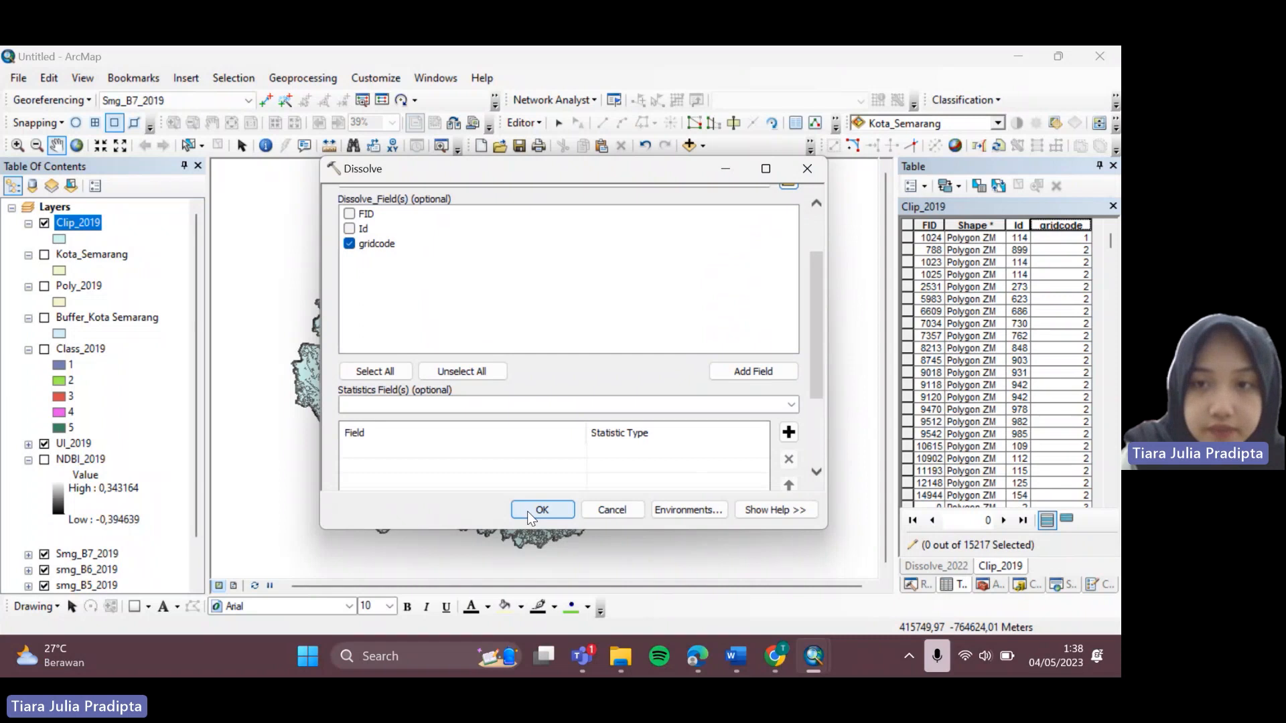
{"action": "left_click", "coordinate": [541, 510]}
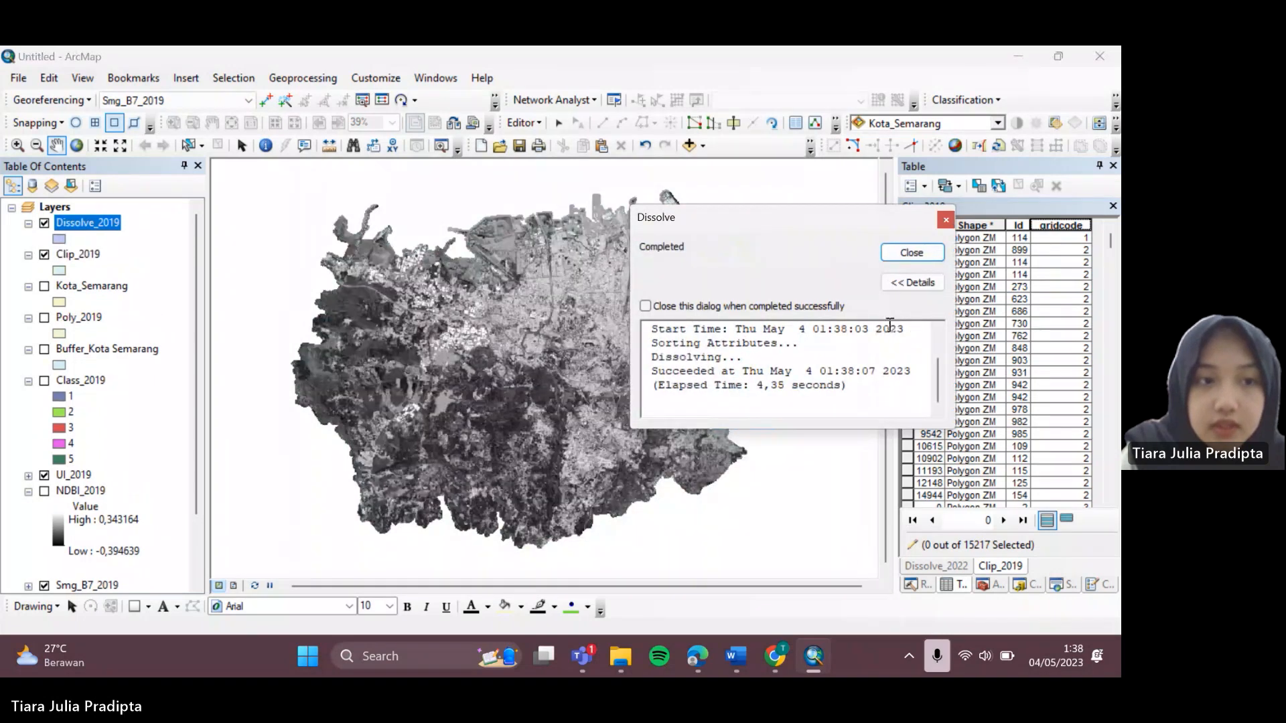
{"action": "left_click", "coordinate": [897, 251]}
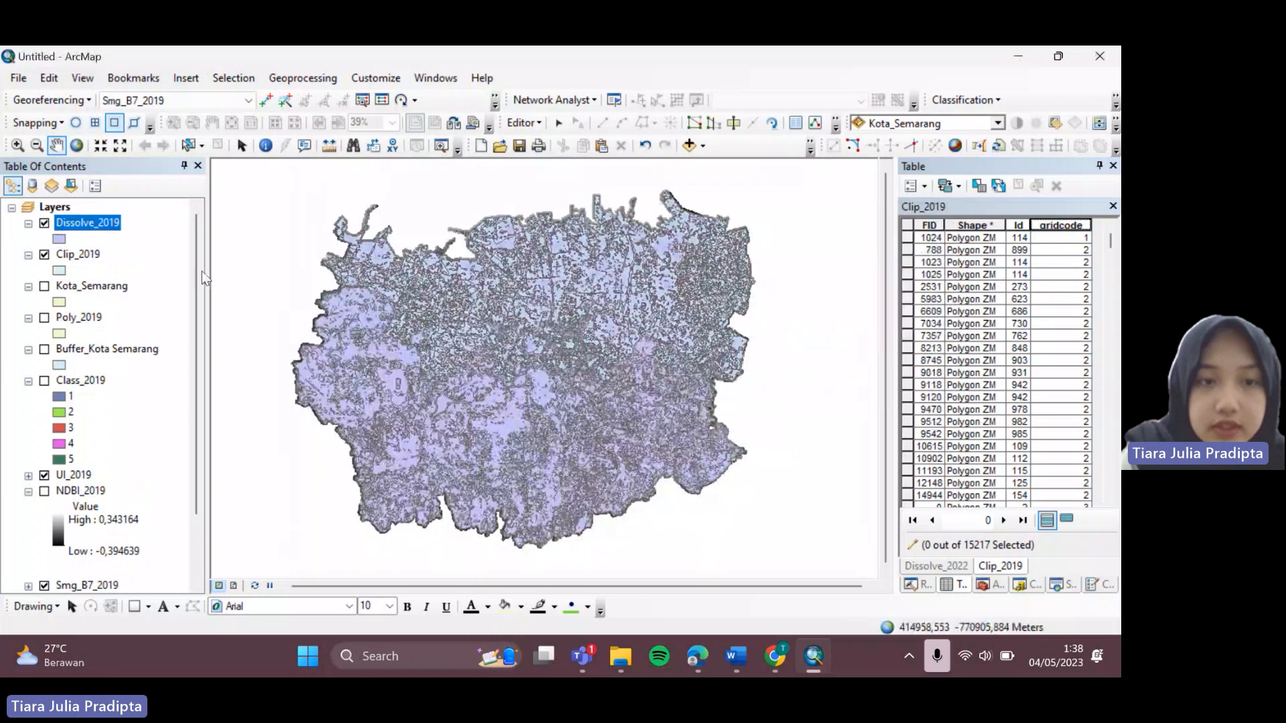
- Hide the Clip_2019, UI_2019 and 2019 band layers so only Dissolve_2019 is drawn
{"action": "left_click", "coordinate": [45, 254]}
{"action": "left_click", "coordinate": [44, 475]}
{"action": "scroll", "coordinate": [44, 476], "scroll_direction": "down", "scroll_amount": 2}
{"action": "left_click", "coordinate": [44, 538]}
{"action": "left_click", "coordinate": [45, 507]}
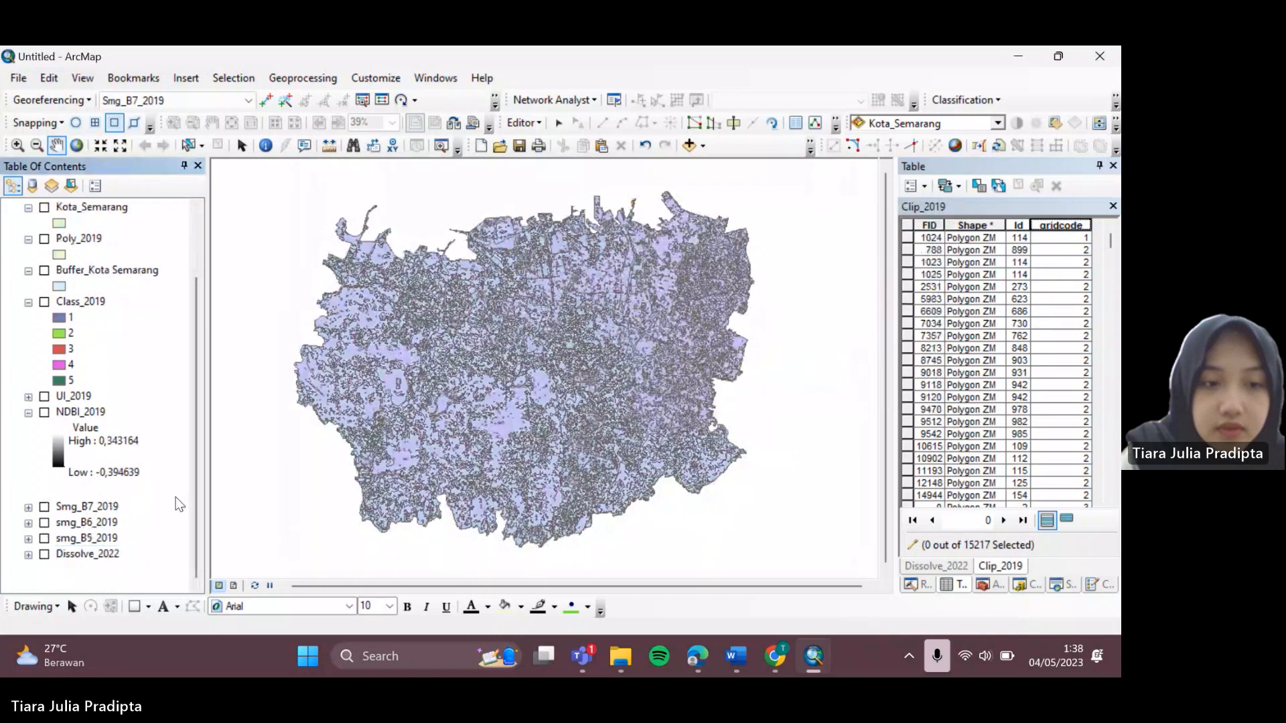
- Open the attribute table of the Dissolve_2019 layer and its table options
{"action": "right_click", "coordinate": [94, 224]}
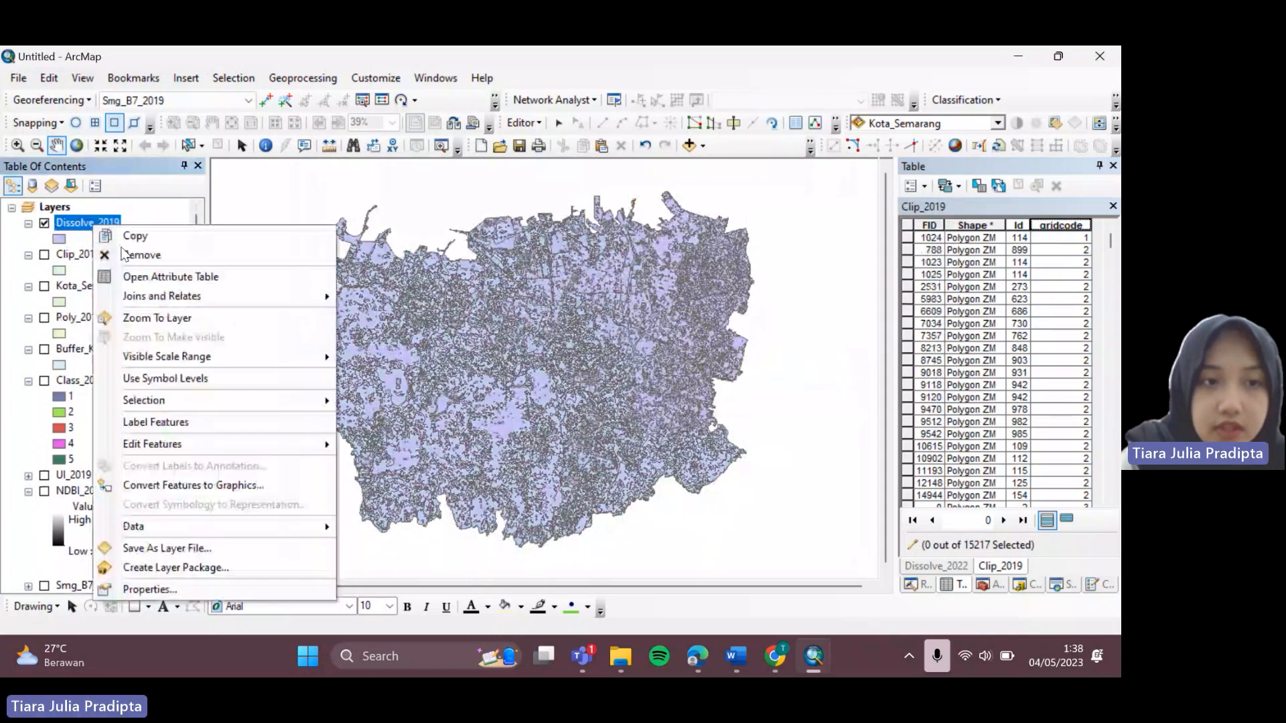
{"action": "left_click", "coordinate": [171, 276]}
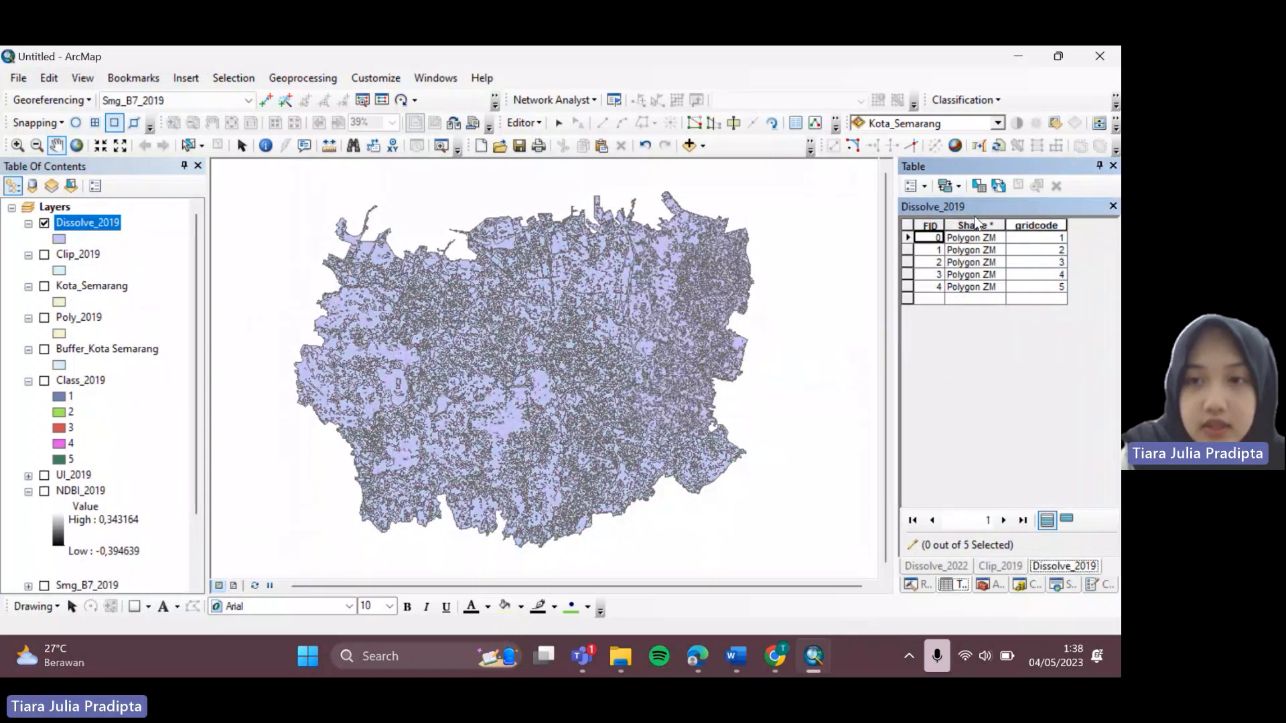
{"action": "left_click", "coordinate": [909, 183]}
- Stop the active editing session
{"action": "left_click", "coordinate": [523, 123]}
{"action": "left_click", "coordinate": [523, 123]}
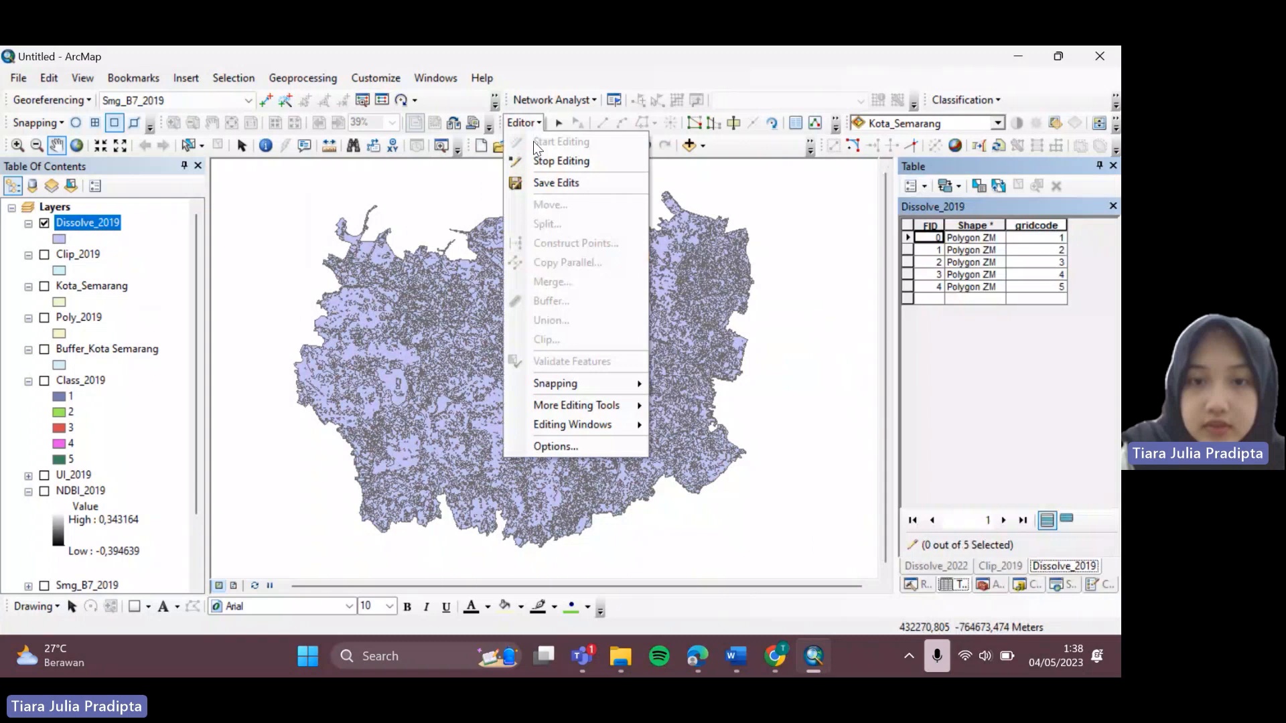
{"action": "left_click", "coordinate": [536, 161]}
{"action": "left_click", "coordinate": [574, 404]}
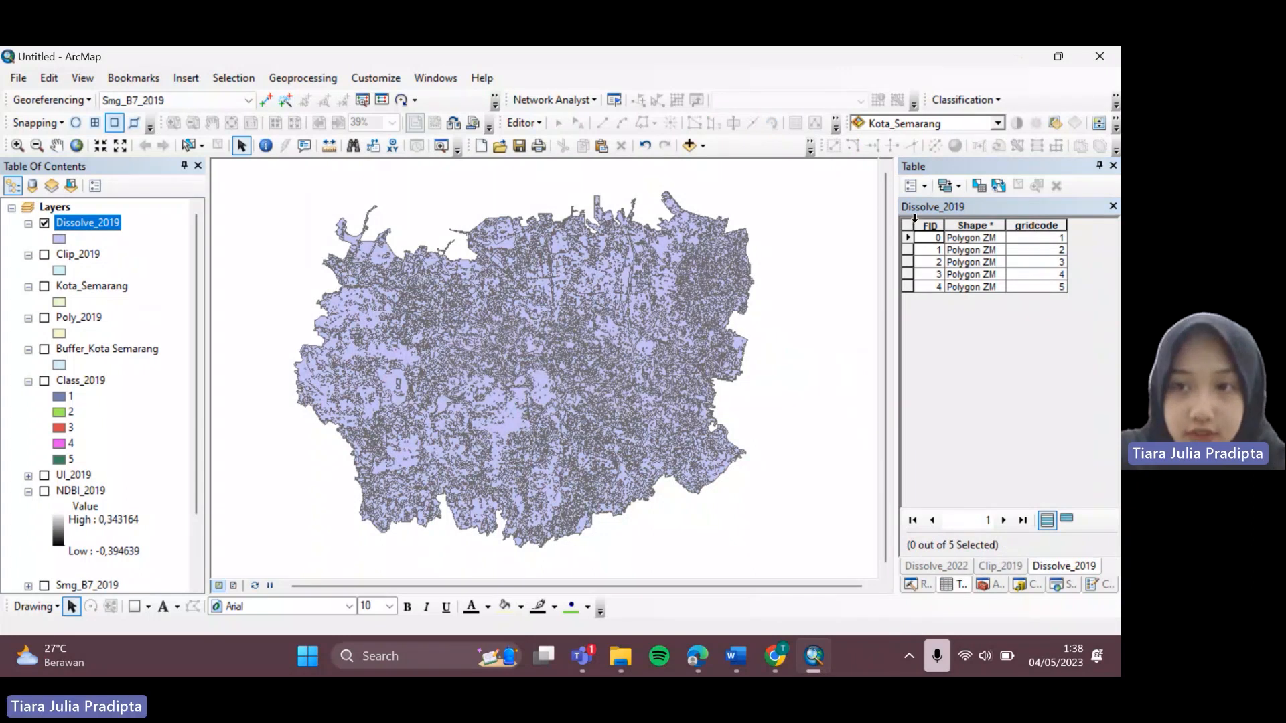
- Add a Text field named Keterangan to the Dissolve_2019 attribute table
{"action": "left_click", "coordinate": [910, 185]}
{"action": "left_click", "coordinate": [924, 304]}
{"action": "type", "text": "Ketera"}
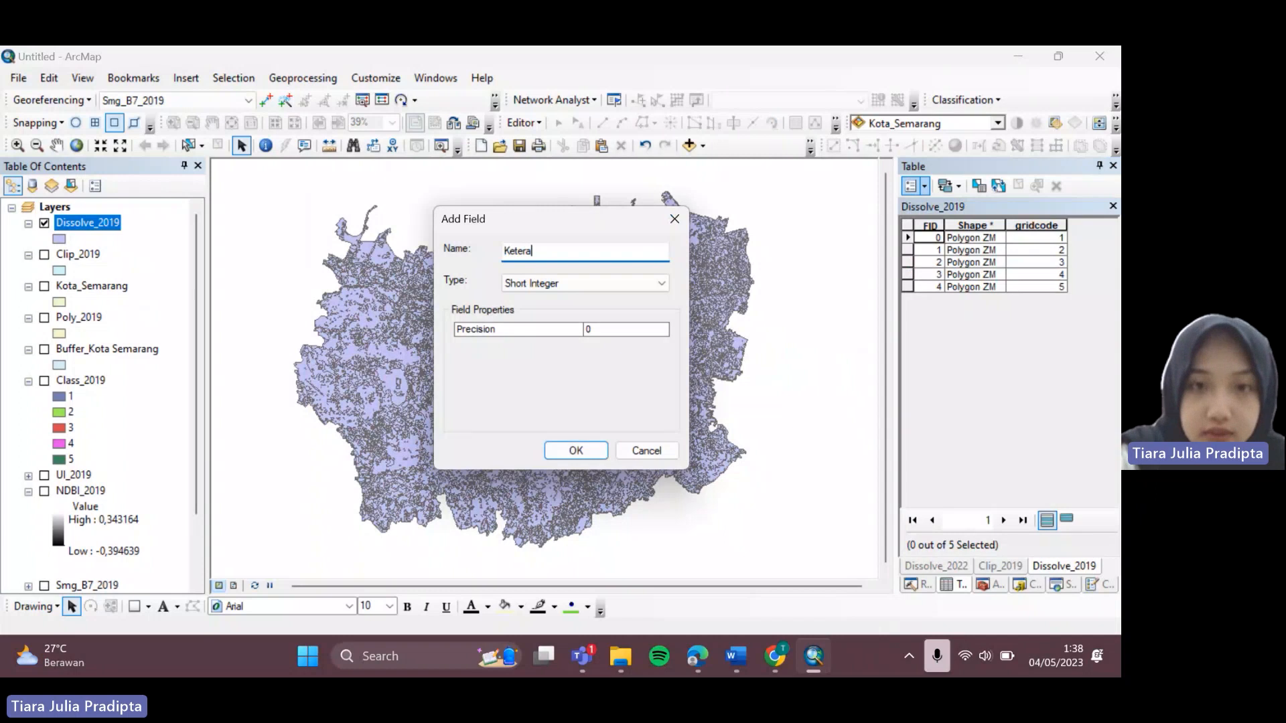
{"action": "type", "text": "ngan"}
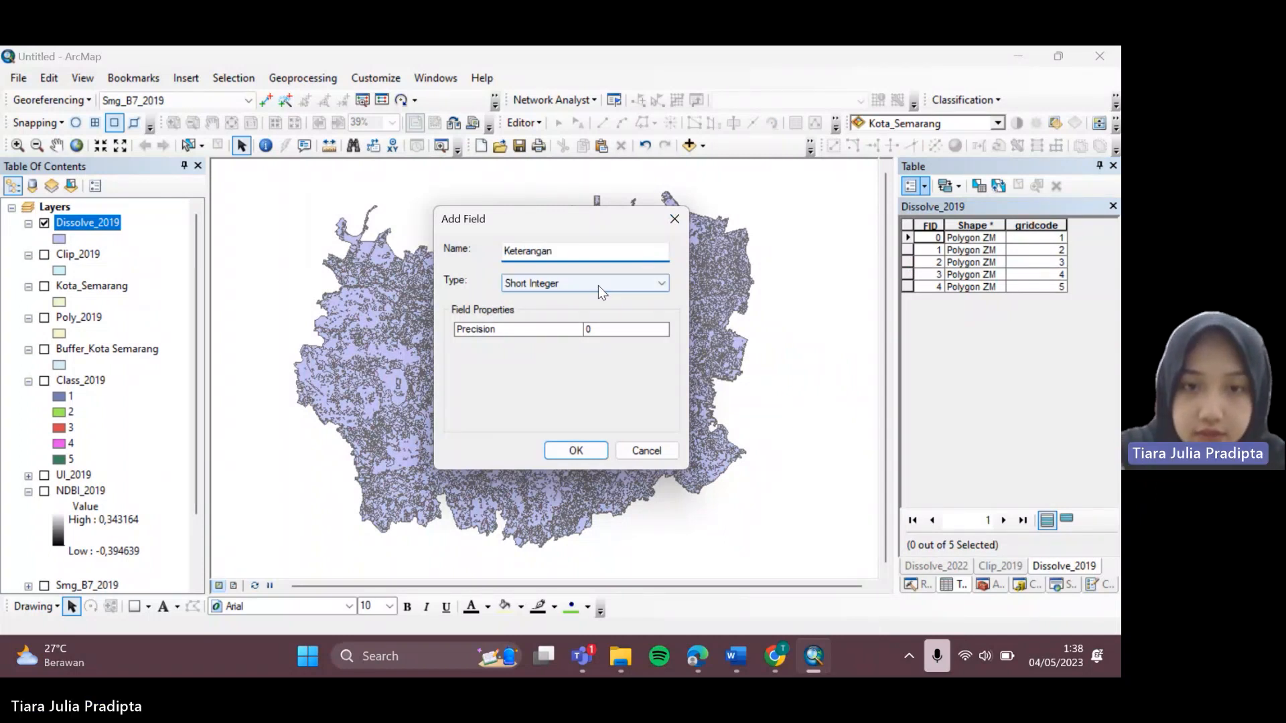
{"action": "left_click", "coordinate": [598, 285]}
{"action": "left_click", "coordinate": [586, 344]}
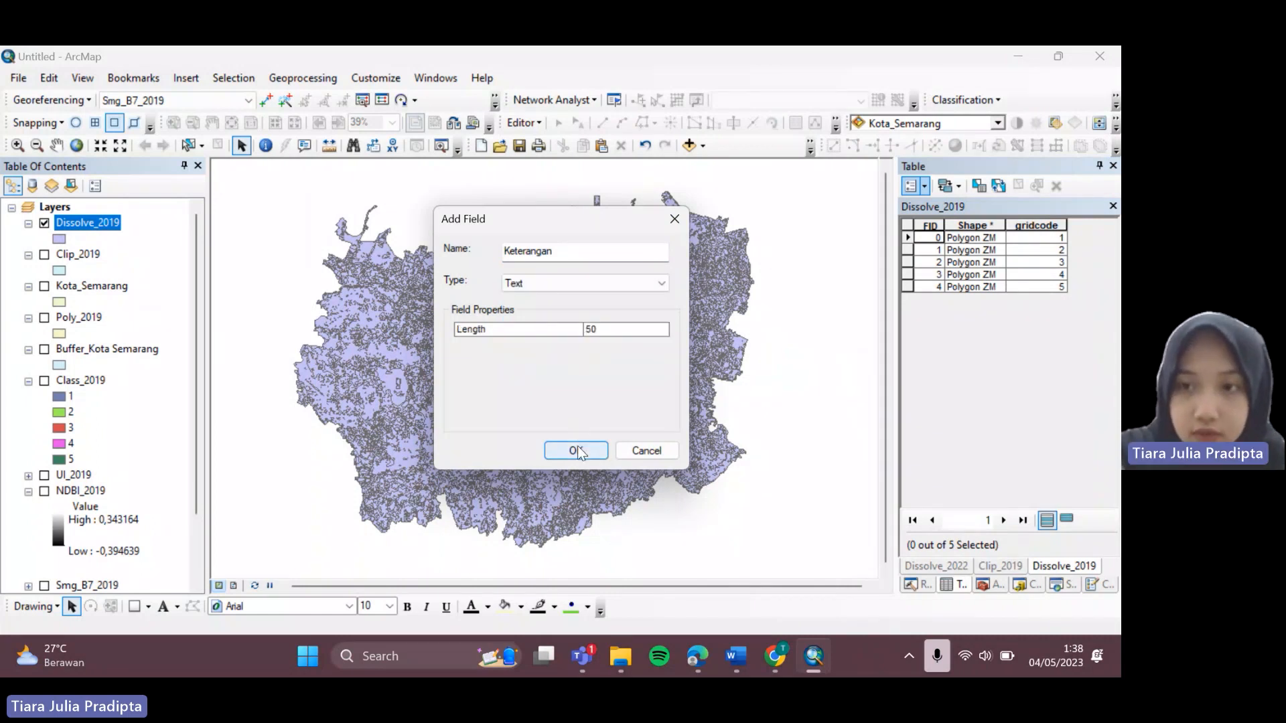
{"action": "left_click", "coordinate": [576, 451]}
- Add a Double field named Luas Ha to the Dissolve_2019 attribute table
{"action": "left_click", "coordinate": [924, 185]}
{"action": "left_click", "coordinate": [921, 307]}
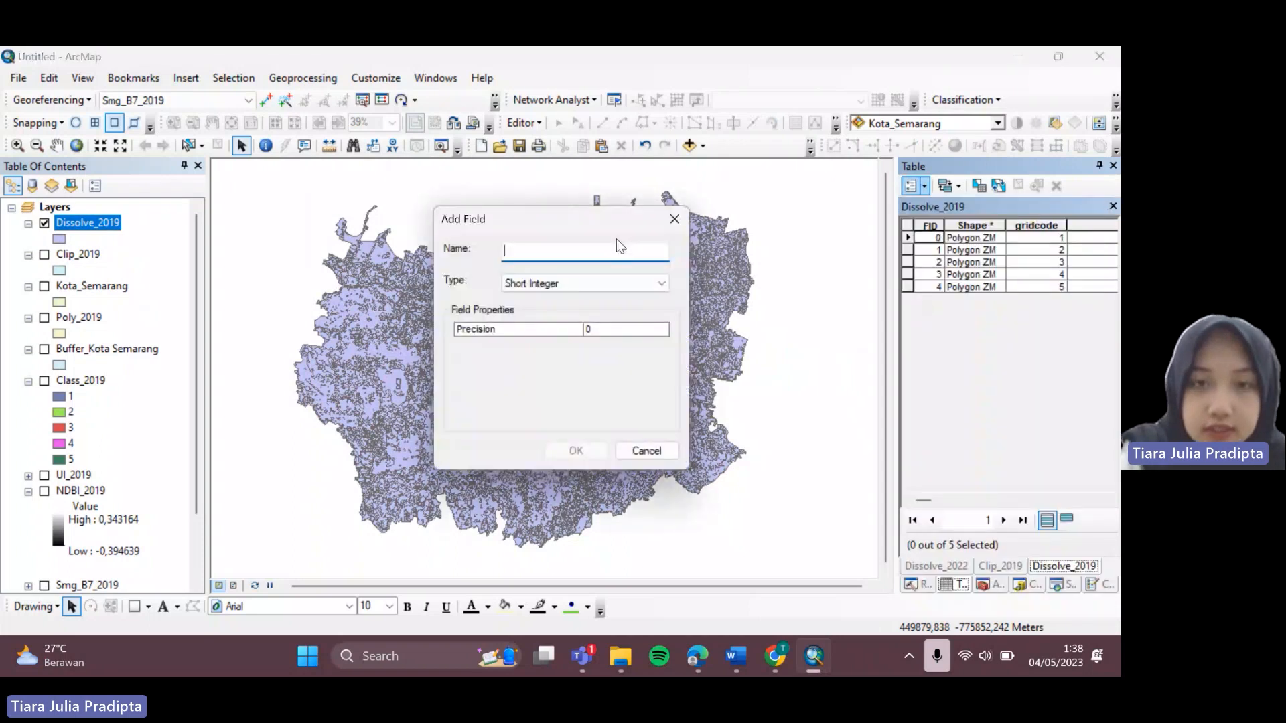
{"action": "type", "text": "Luas"}
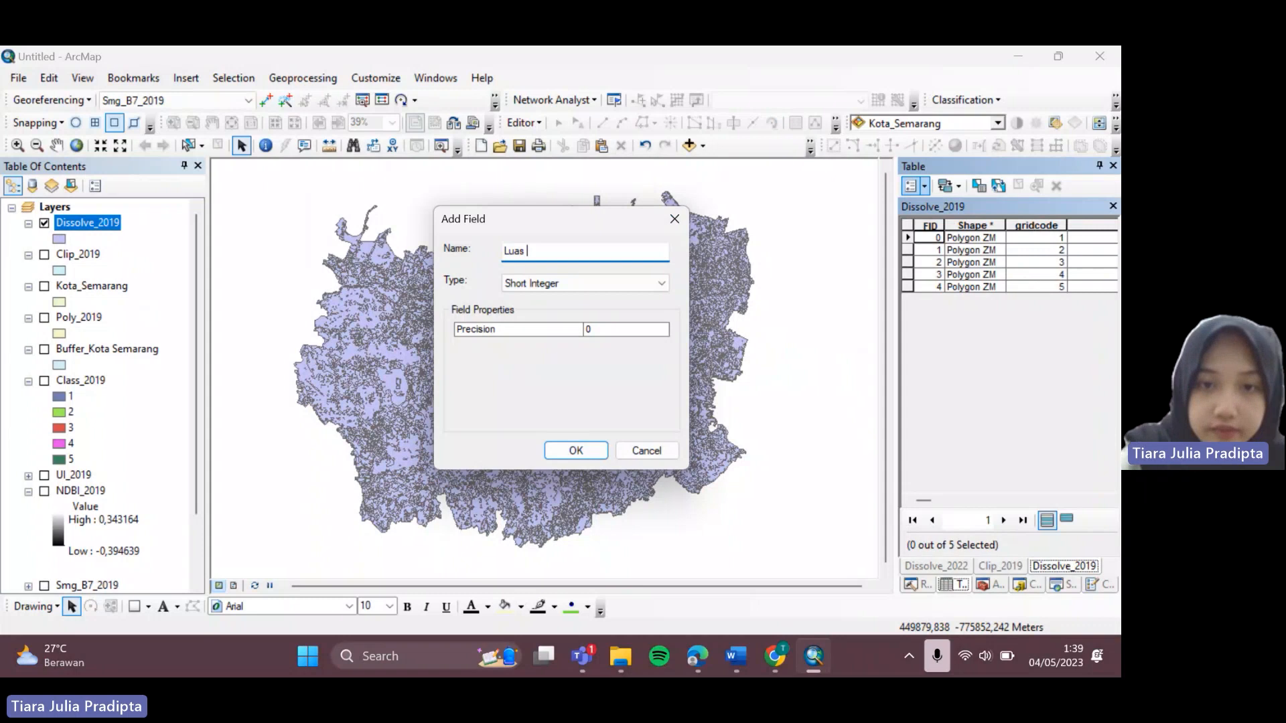
{"action": "type", "text": " Ha"}
{"action": "left_click", "coordinate": [580, 292]}
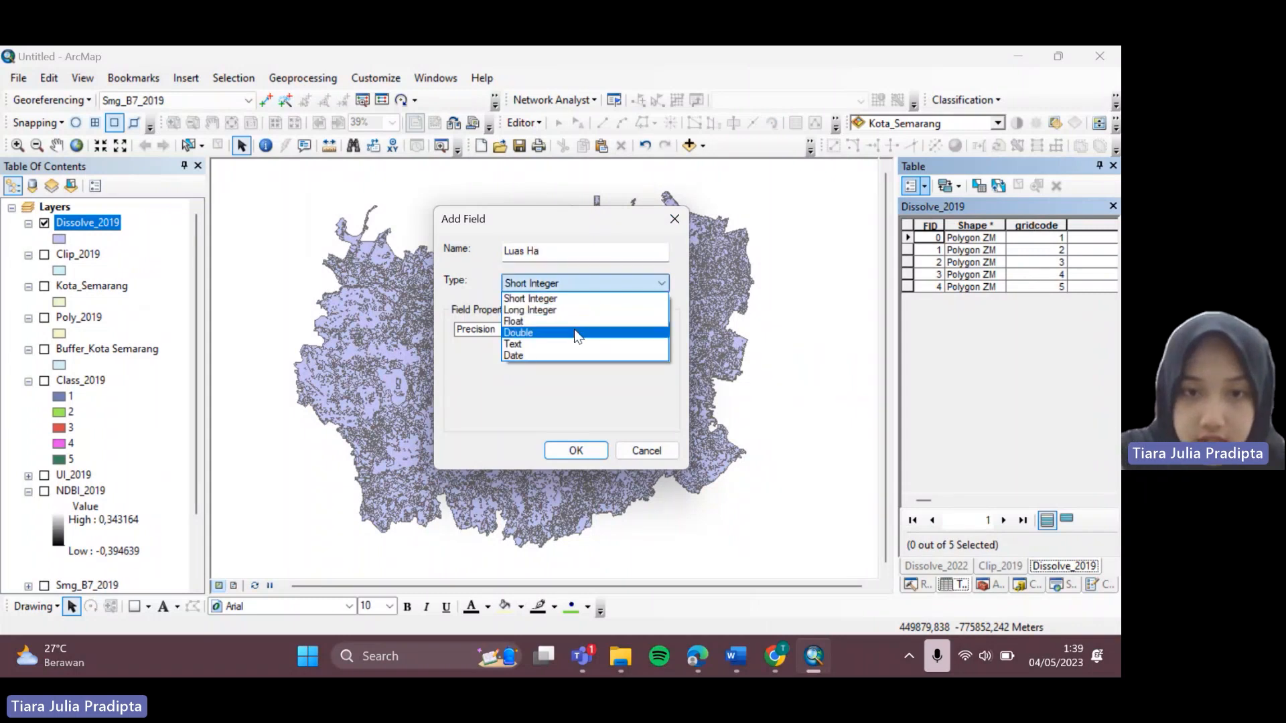
{"action": "left_click", "coordinate": [574, 329]}
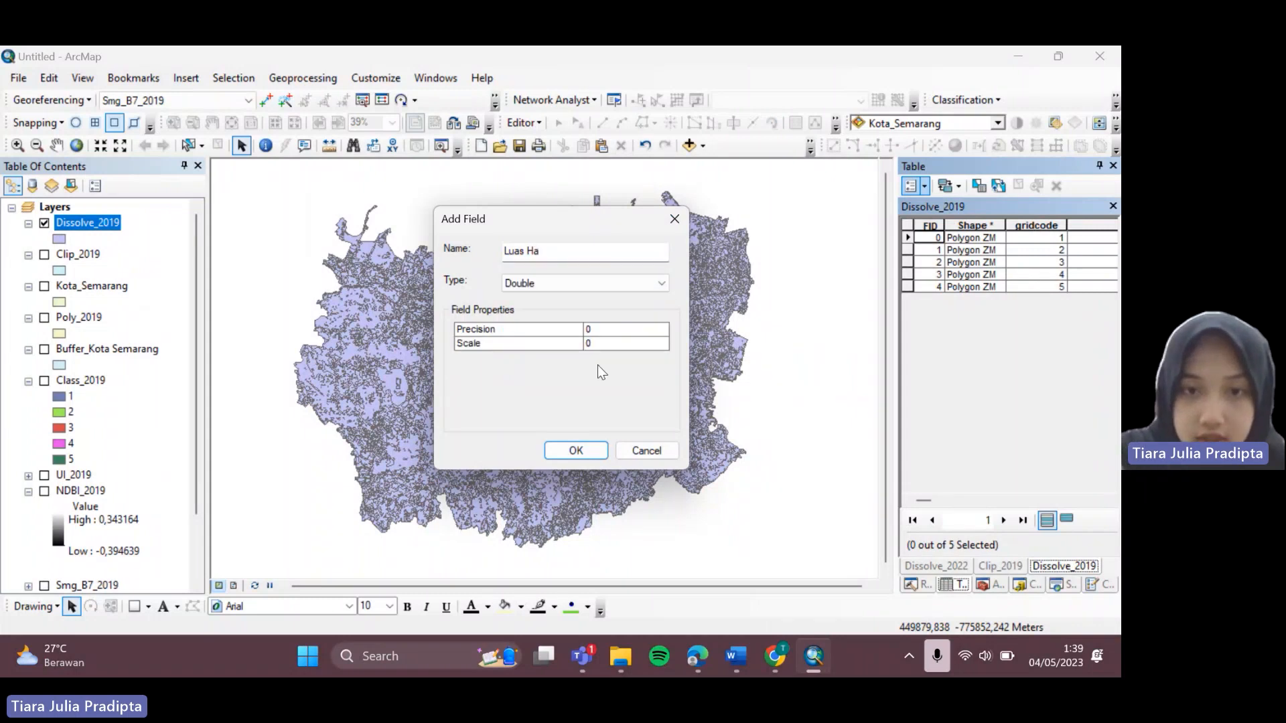
{"action": "left_click", "coordinate": [589, 445]}
{"action": "left_click", "coordinate": [630, 409]}
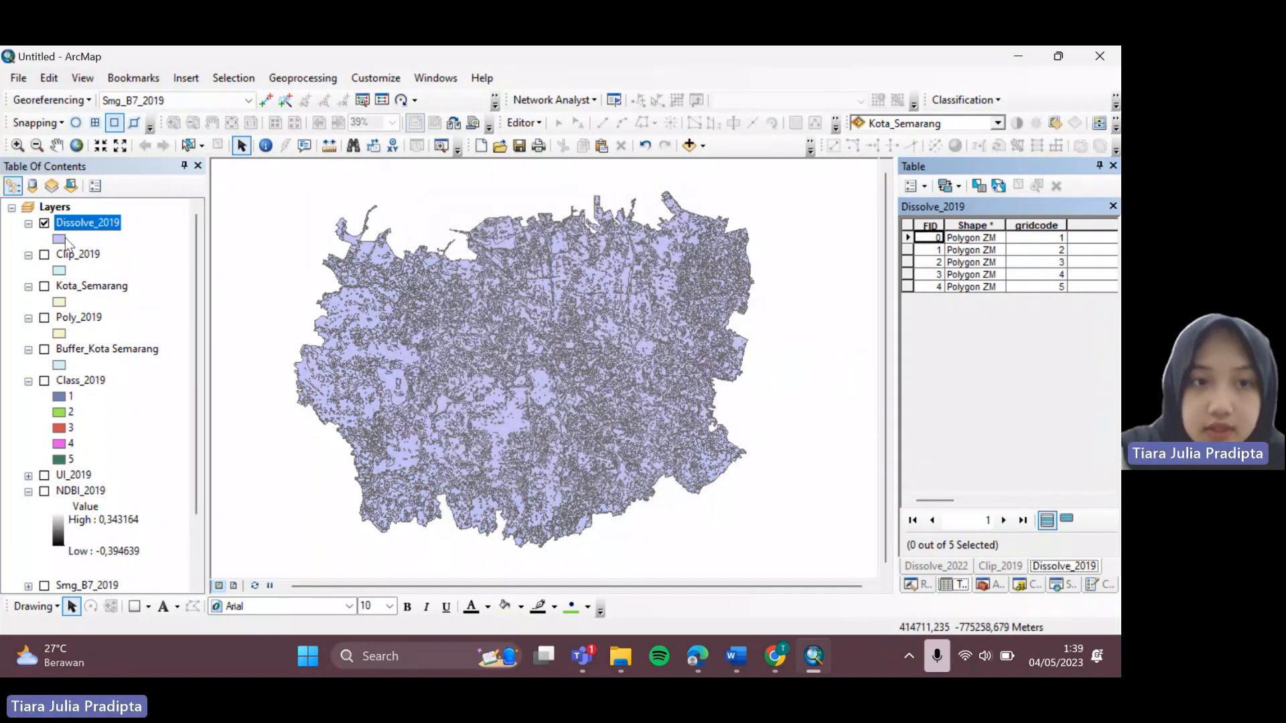
- Start an editing session on the Dissolve_2019 layer, continuing past the spatial reference warnings
{"action": "right_click", "coordinate": [70, 221]}
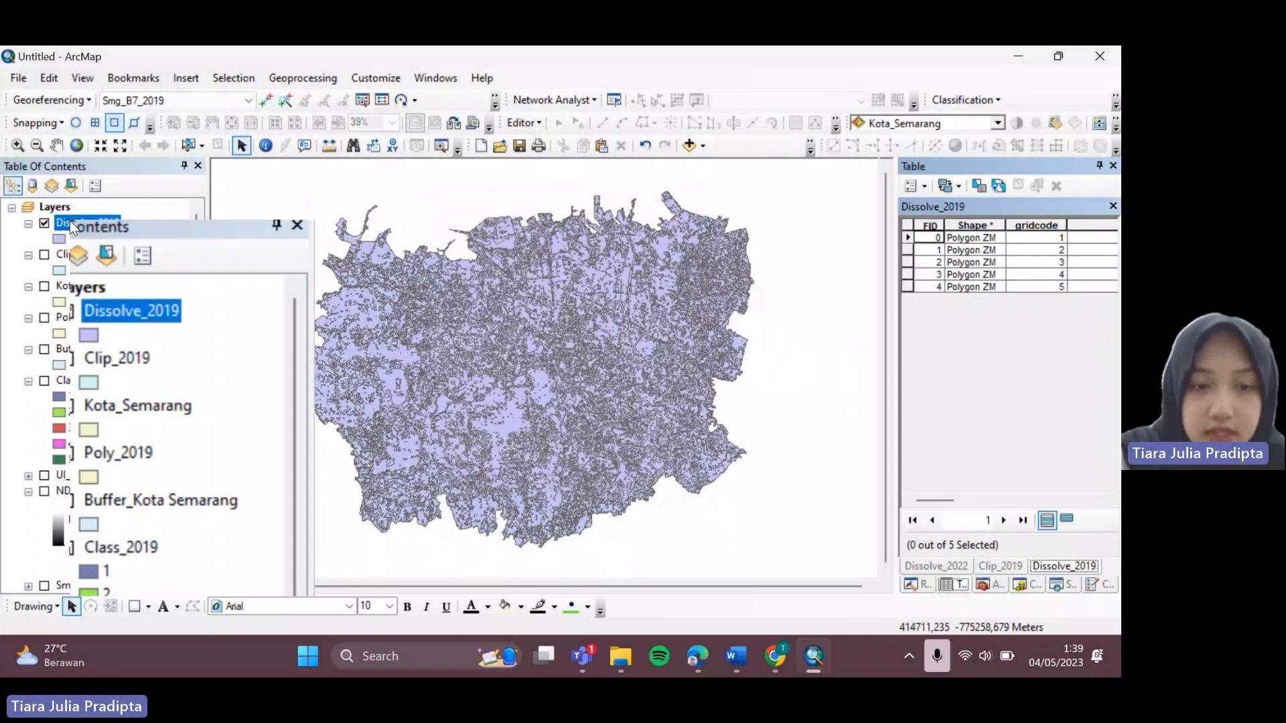
{"action": "mouse_move", "coordinate": [288, 435]}
{"action": "left_click", "coordinate": [364, 435]}
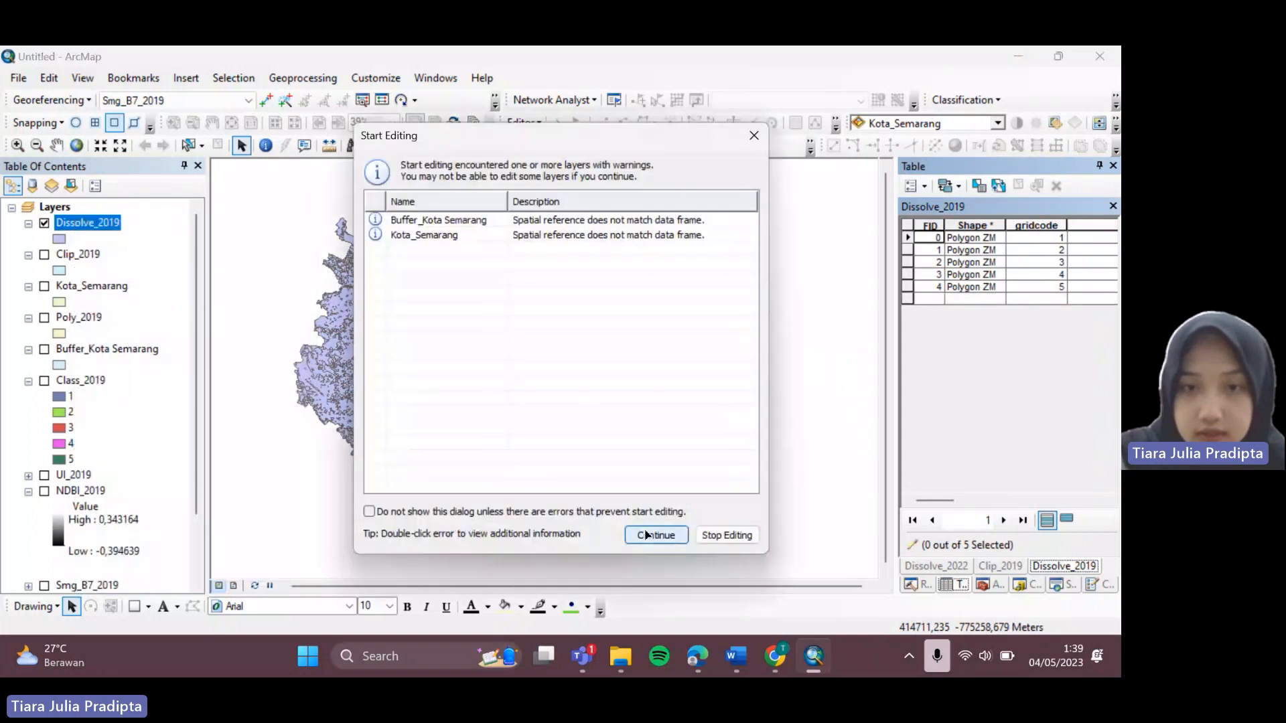
{"action": "left_click", "coordinate": [646, 535]}
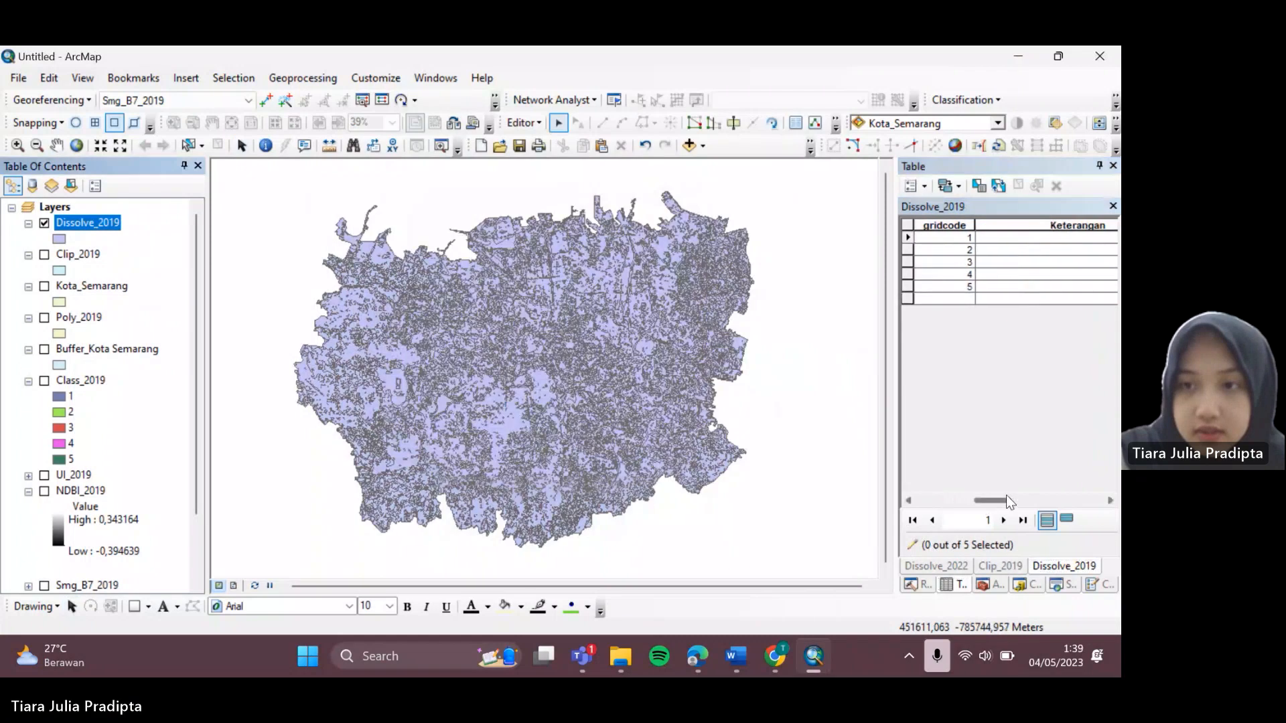
- Fill in Keterangan as Non Terbangun for gridcode 1 and Kepadatan Rendah for gridcode 2
{"action": "left_click", "coordinate": [993, 238]}
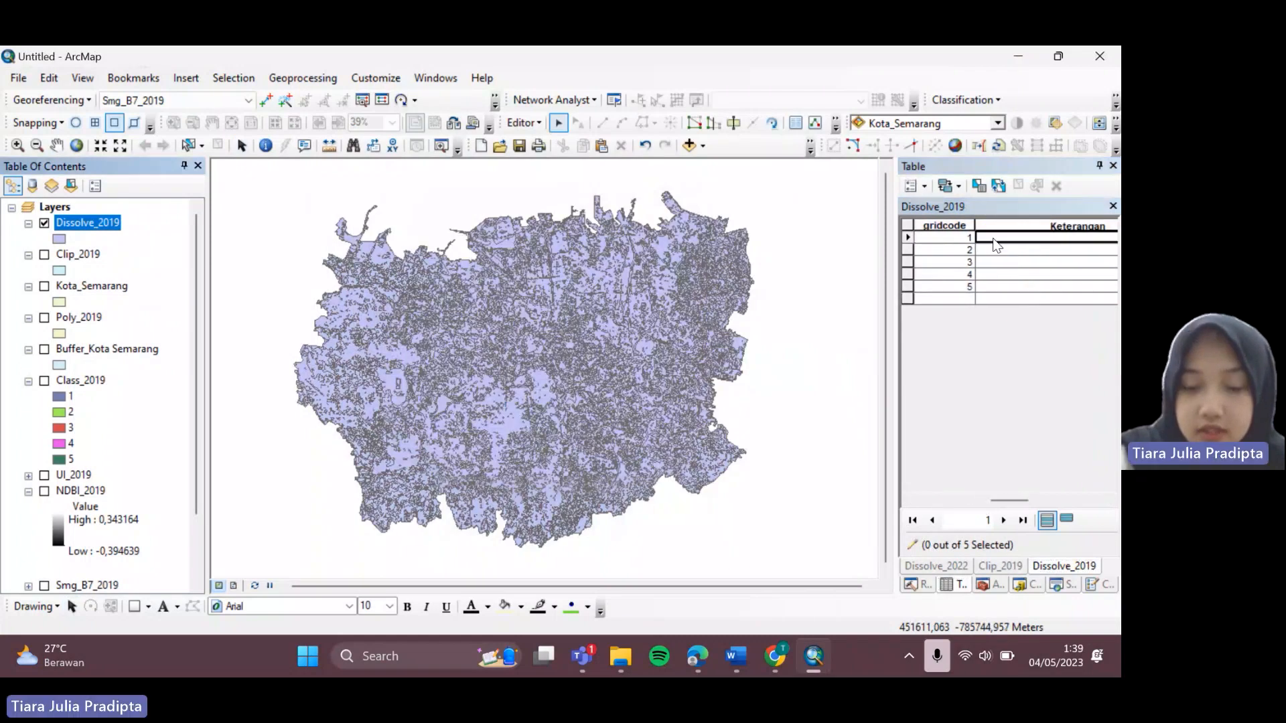
{"action": "type", "text": "Non"}
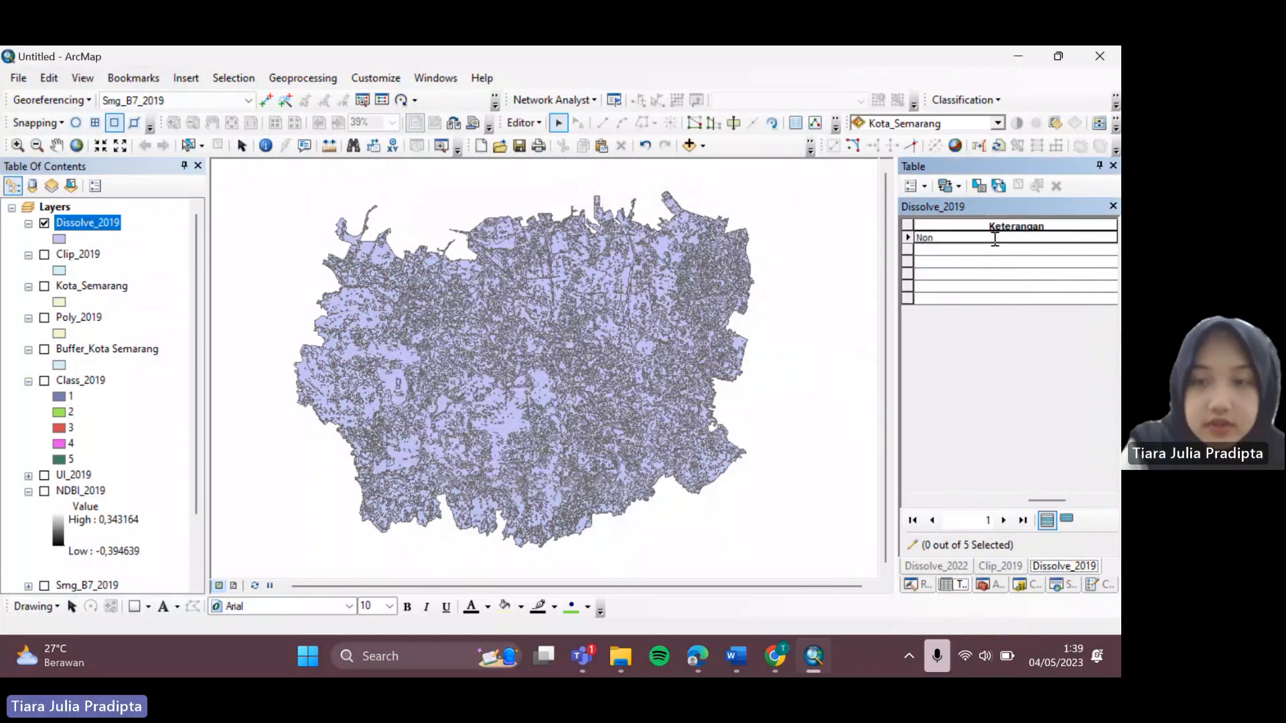
{"action": "type", "text": " Terbangun"}
{"action": "left_click", "coordinate": [992, 250]}
{"action": "type", "text": "Kepadat"}
{"action": "type", "text": "an Rendah"}
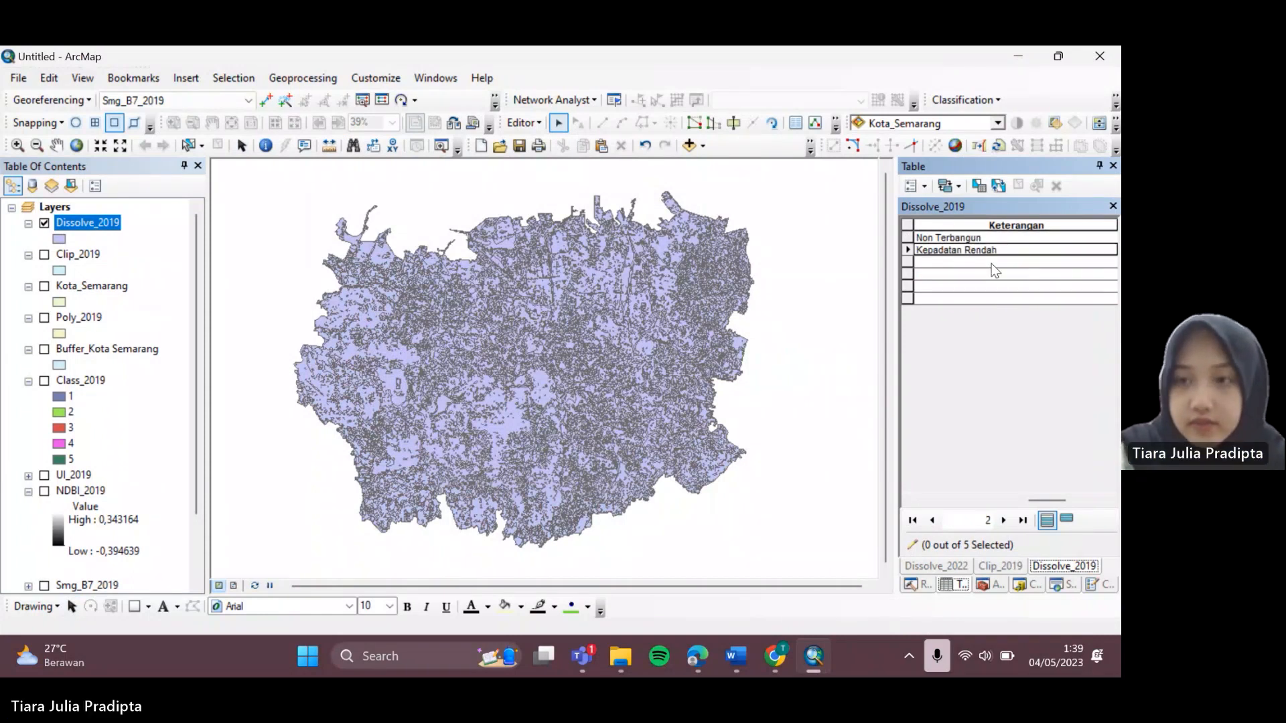
- Fill in Keterangan as Kepadatan Sedang for gridcode 3
{"action": "left_click", "coordinate": [1006, 263]}
{"action": "type", "text": "Kepadatan Rendah"}
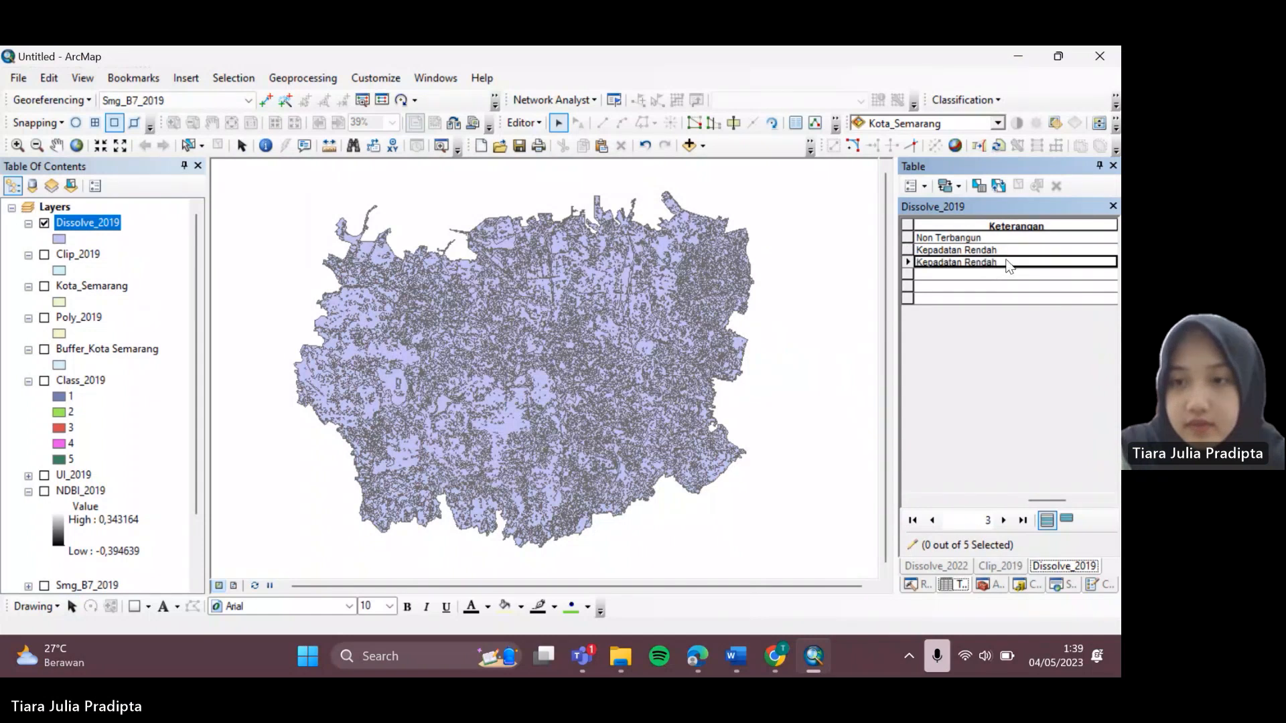
{"action": "left_click", "coordinate": [1007, 262]}
{"action": "type", "text": "Kepadatan"}
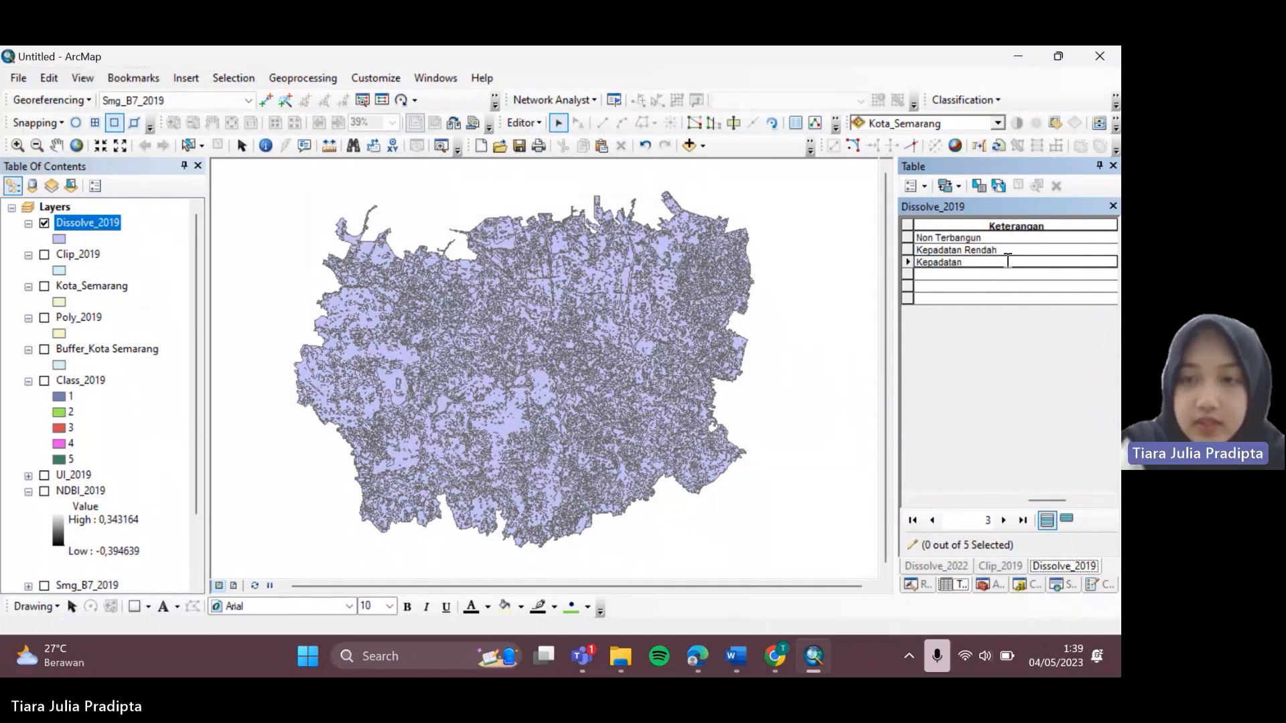
{"action": "type", "text": " Se"}
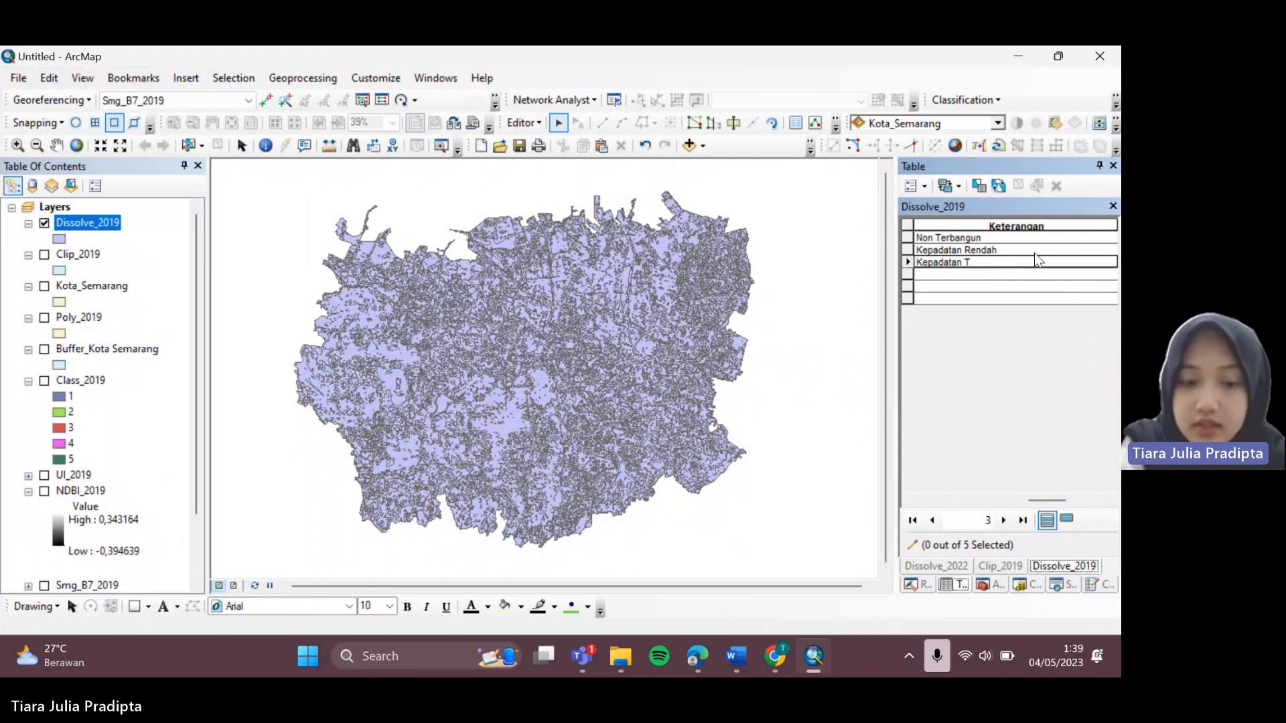
{"action": "type", "text": "dang"}
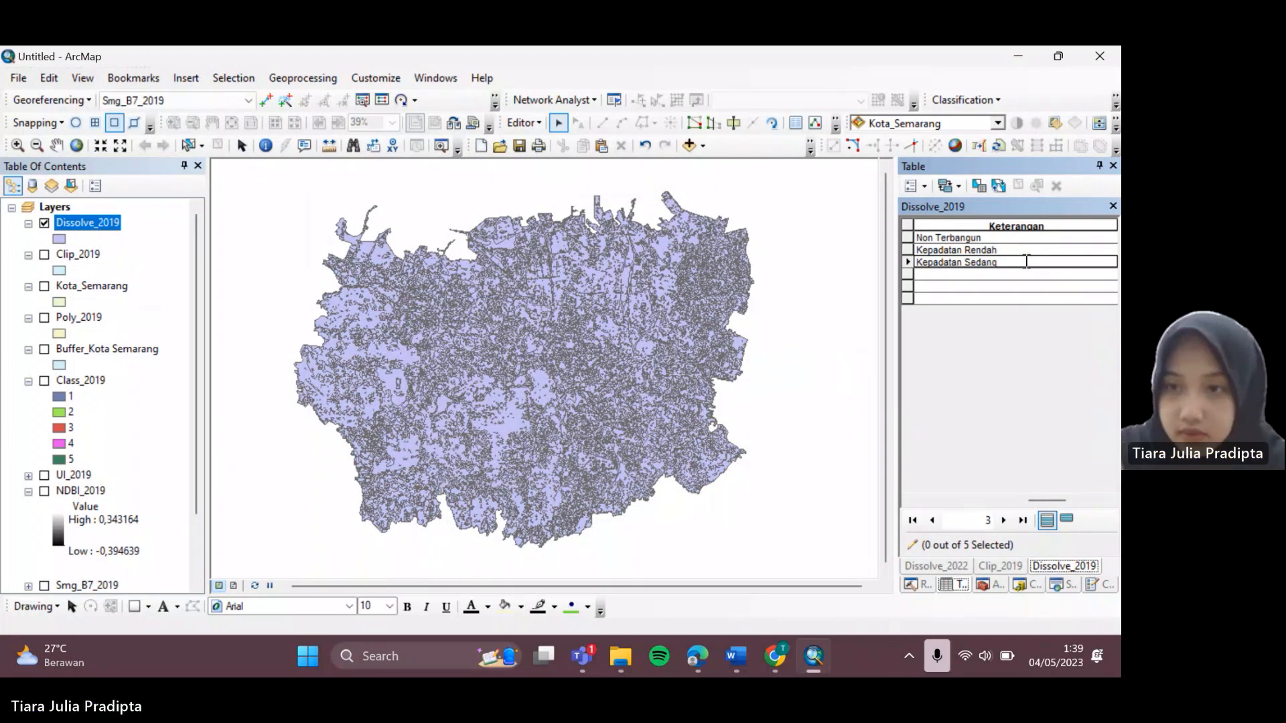
- Fill in Keterangan as Kepadatan Tinggi for gridcode 4, reusing the Kepadatan text
{"action": "left_click", "coordinate": [1018, 276]}
{"action": "type", "text": "Kepadatan Rendah"}
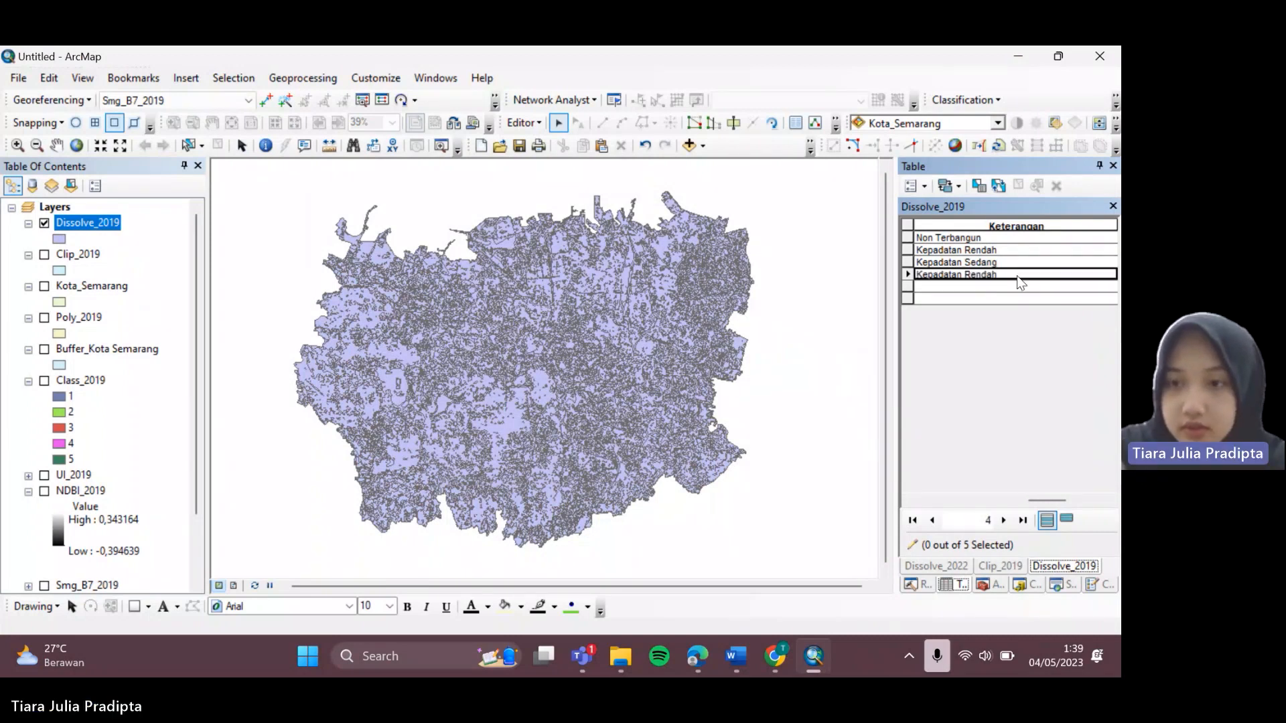
{"action": "left_click", "coordinate": [1018, 275]}
{"action": "key", "text": "ctrl+c"}
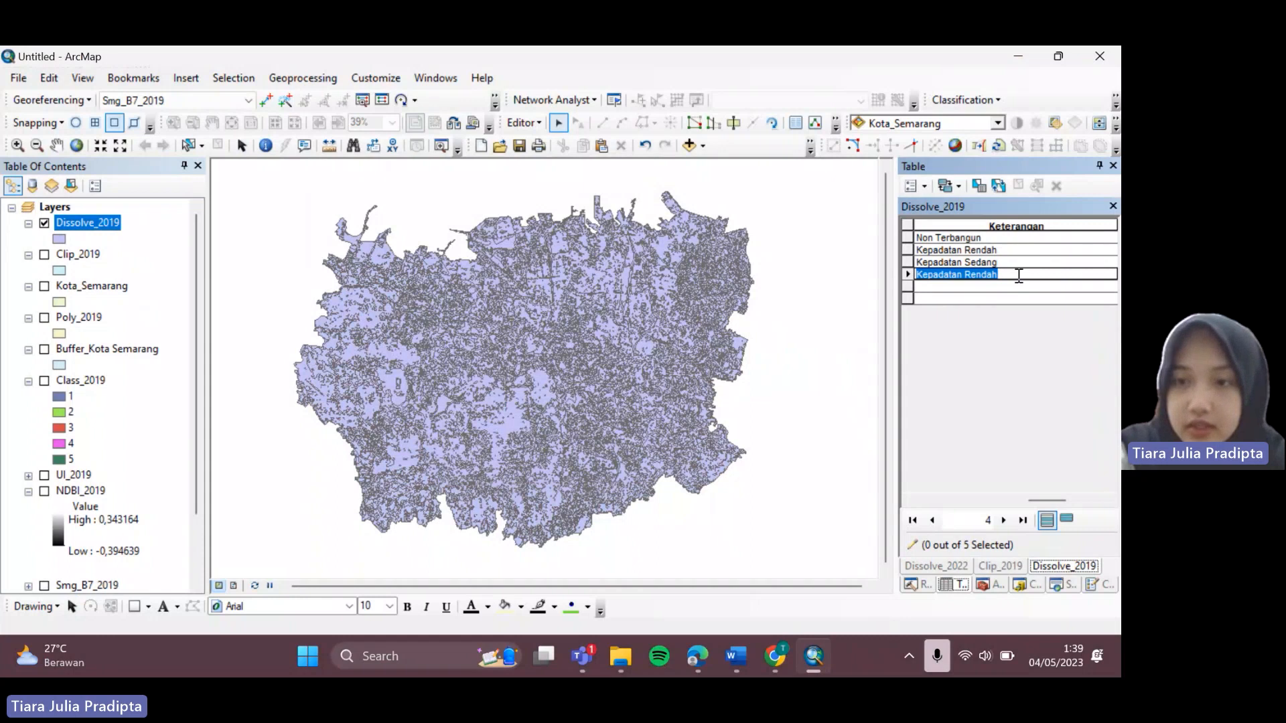
{"action": "left_click", "coordinate": [1019, 276]}
{"action": "key", "text": "BackSpace"}
{"action": "key", "text": "BackSpace"}
{"action": "key", "text": "BackSpace"}
{"action": "key", "text": "BackSpace"}
{"action": "key", "text": "BackSpace"}
{"action": "key", "text": "BackSpace"}
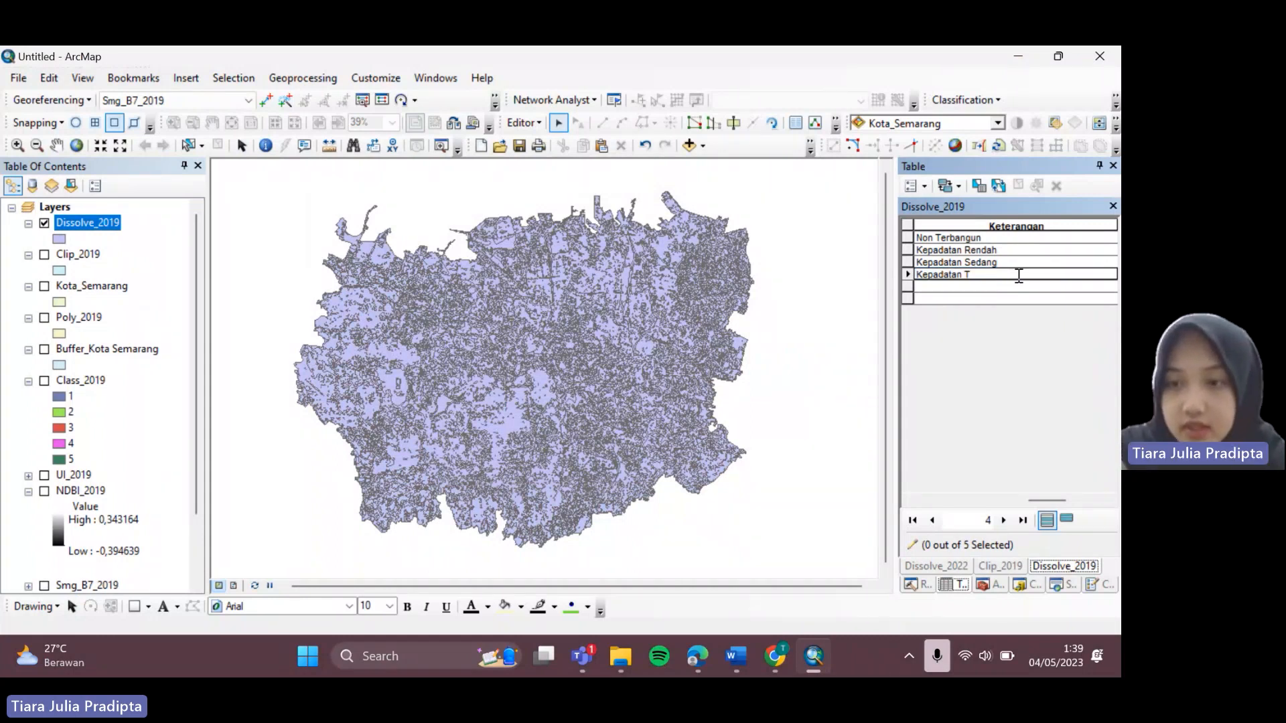
{"action": "type", "text": "Tinggi"}
- Fill in Keterangan as Kepadatan Sangat Tinggi for gridcode 5
{"action": "left_click", "coordinate": [1020, 287]}
{"action": "key", "text": "ctrl+v"}
{"action": "key", "text": "BackSpace"}
{"action": "key", "text": "BackSpace"}
{"action": "key", "text": "BackSpace"}
{"action": "key", "text": "BackSpace"}
{"action": "key", "text": "BackSpace"}
{"action": "key", "text": "BackSpace"}
{"action": "type", "text": "Sa"}
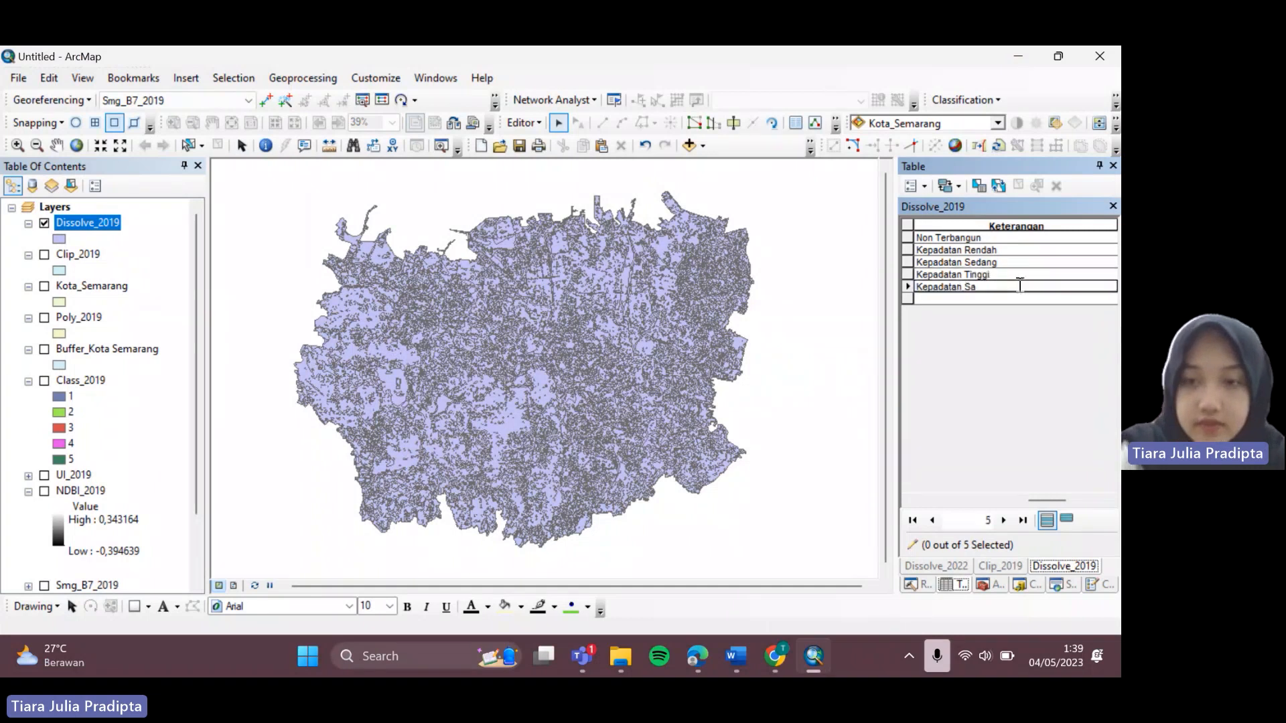
{"action": "type", "text": "ngat Ting"}
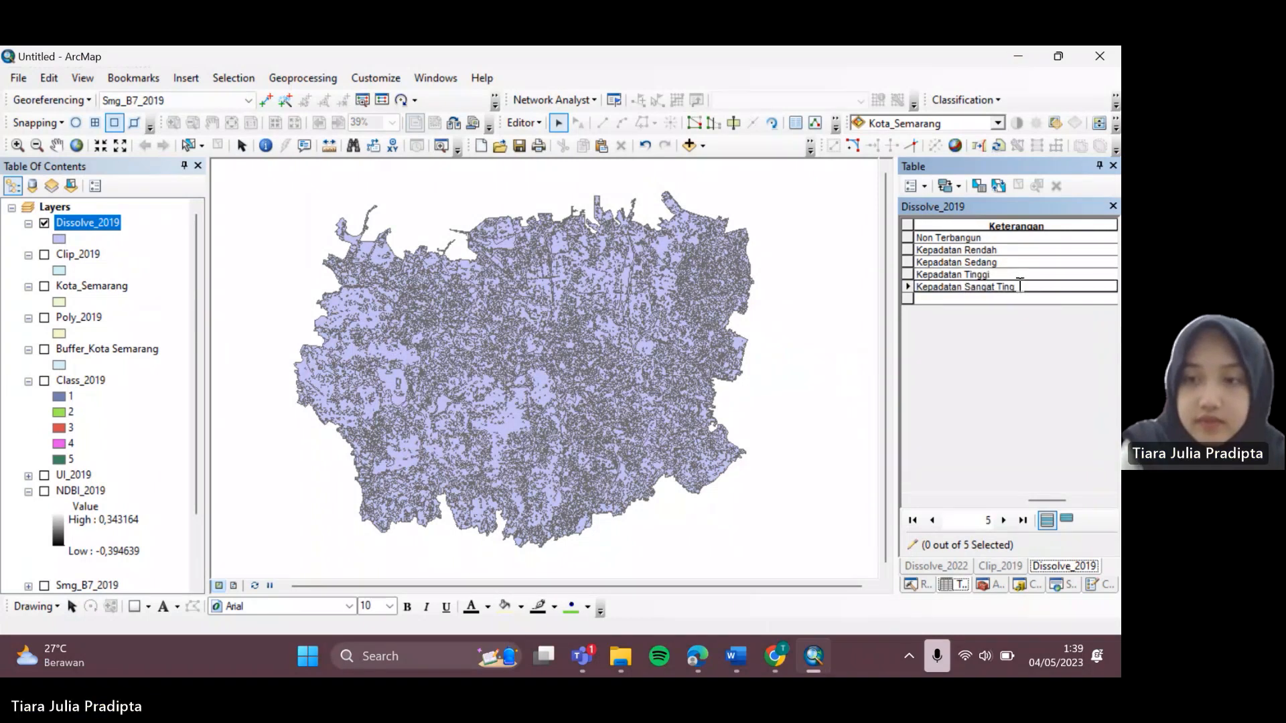
{"action": "type", "text": "gi"}
{"action": "key", "text": "Tab"}
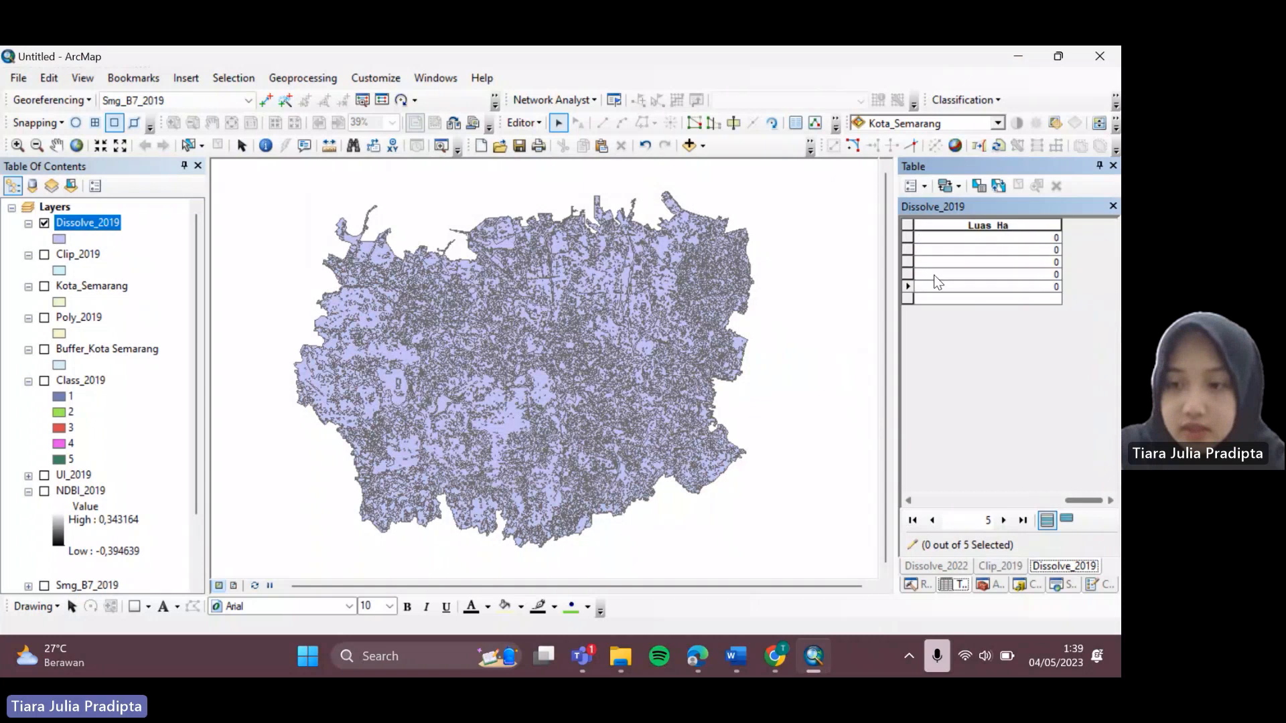
- Calculate the polygon area in hectares for the Luas Ha field, using the data source's coordinate system
{"action": "left_click", "coordinate": [937, 226]}
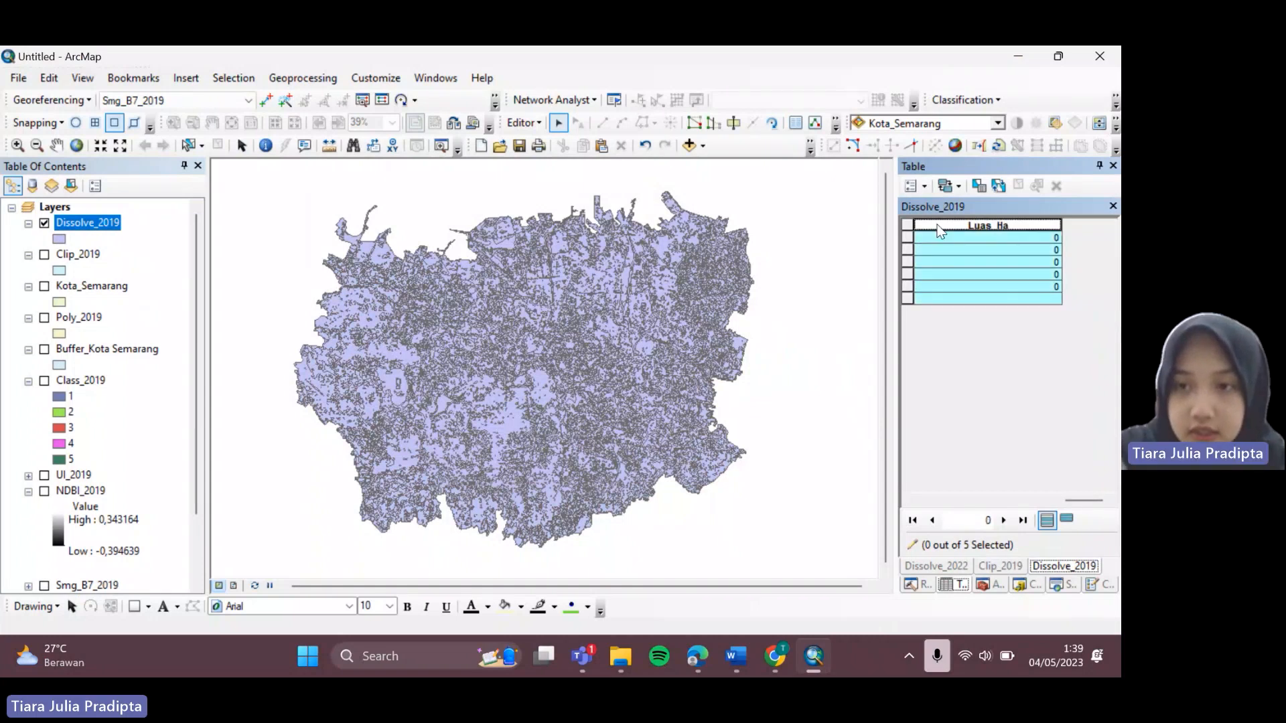
{"action": "right_click", "coordinate": [956, 221]}
{"action": "key", "text": "Escape"}
{"action": "right_click", "coordinate": [956, 221]}
{"action": "left_click", "coordinate": [983, 352]}
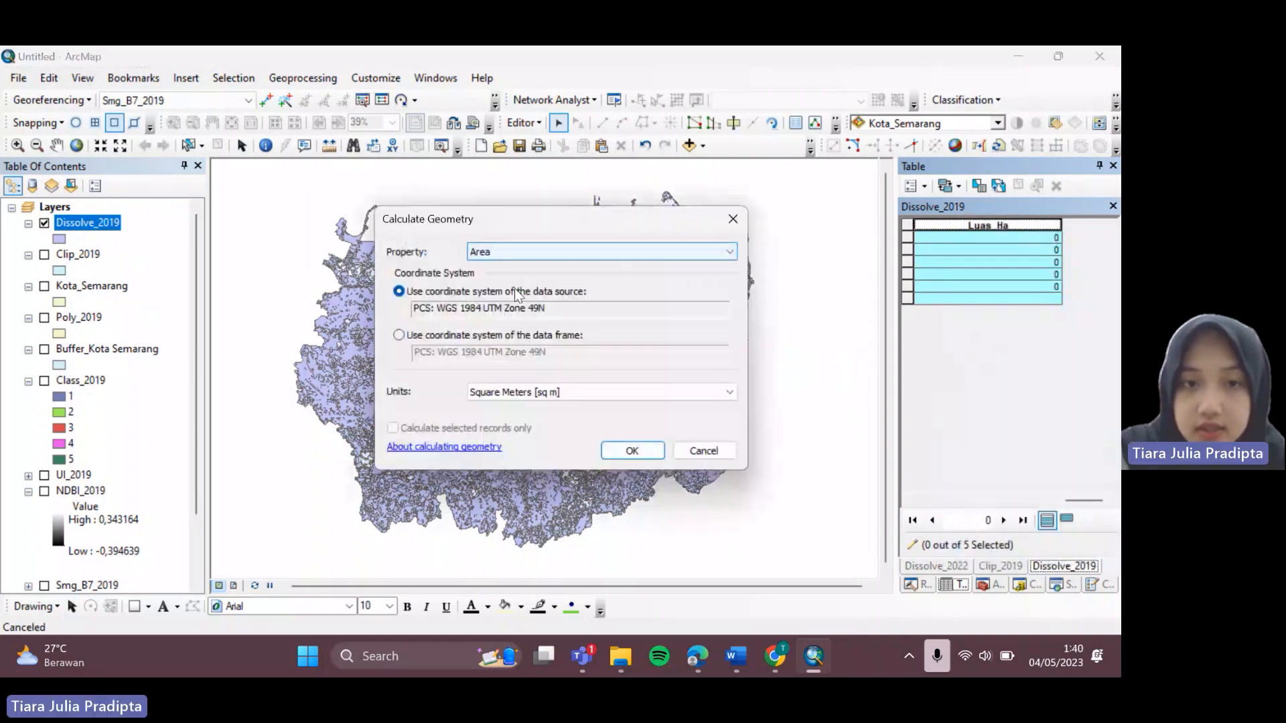
{"action": "left_click", "coordinate": [592, 395]}
{"action": "left_click", "coordinate": [595, 425]}
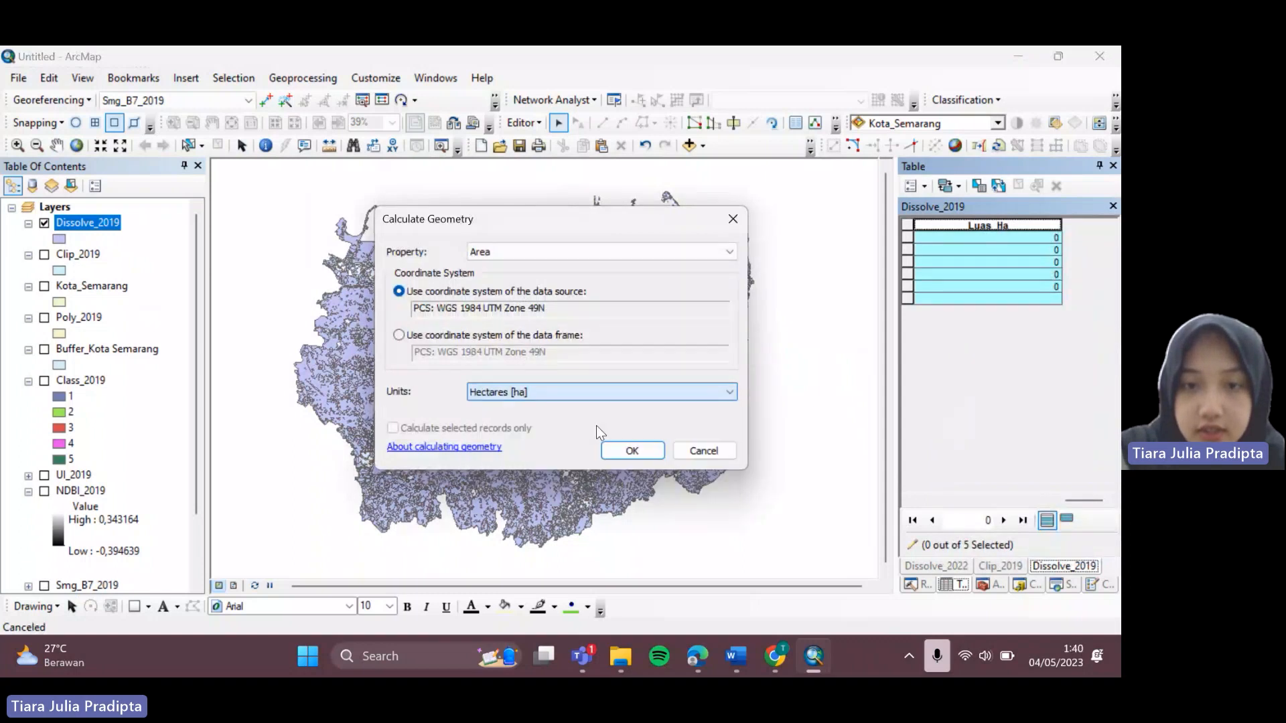
{"action": "left_click", "coordinate": [650, 451]}
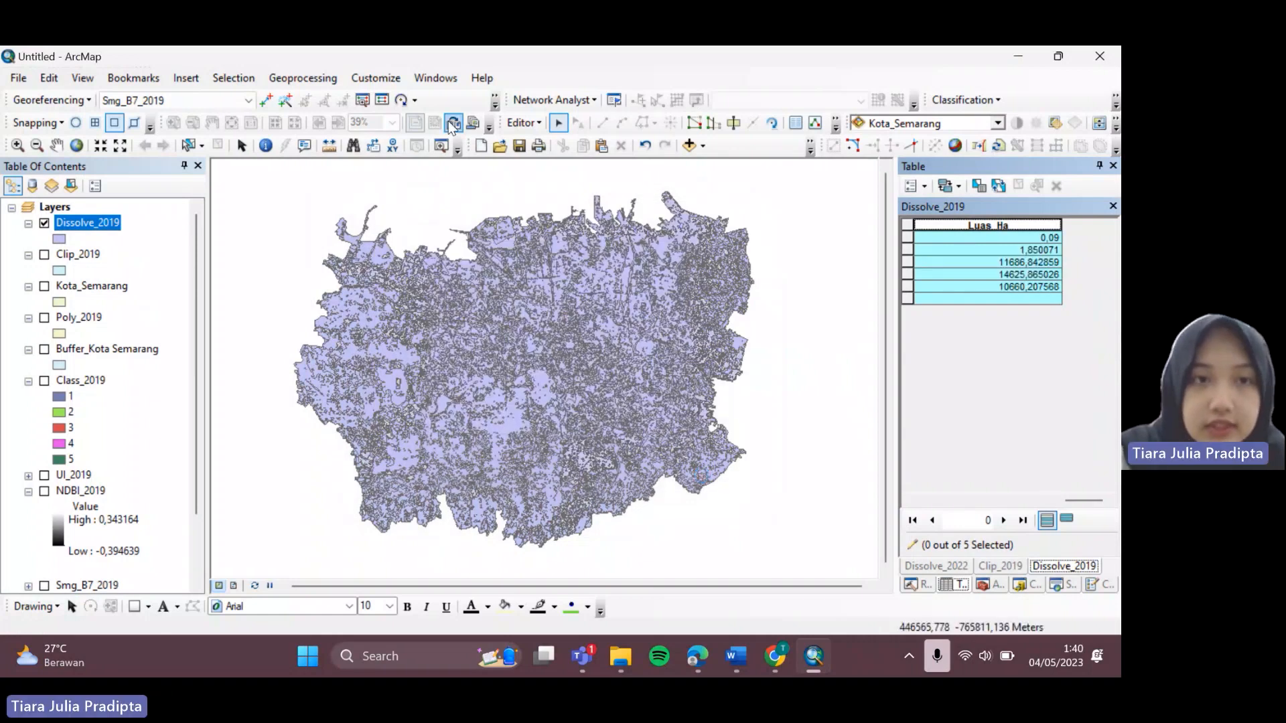
- Symbolize Dissolve_2019 by unique values of Keterangan, adding all values and excluding the all other values symbol
{"action": "left_click", "coordinate": [187, 146]}
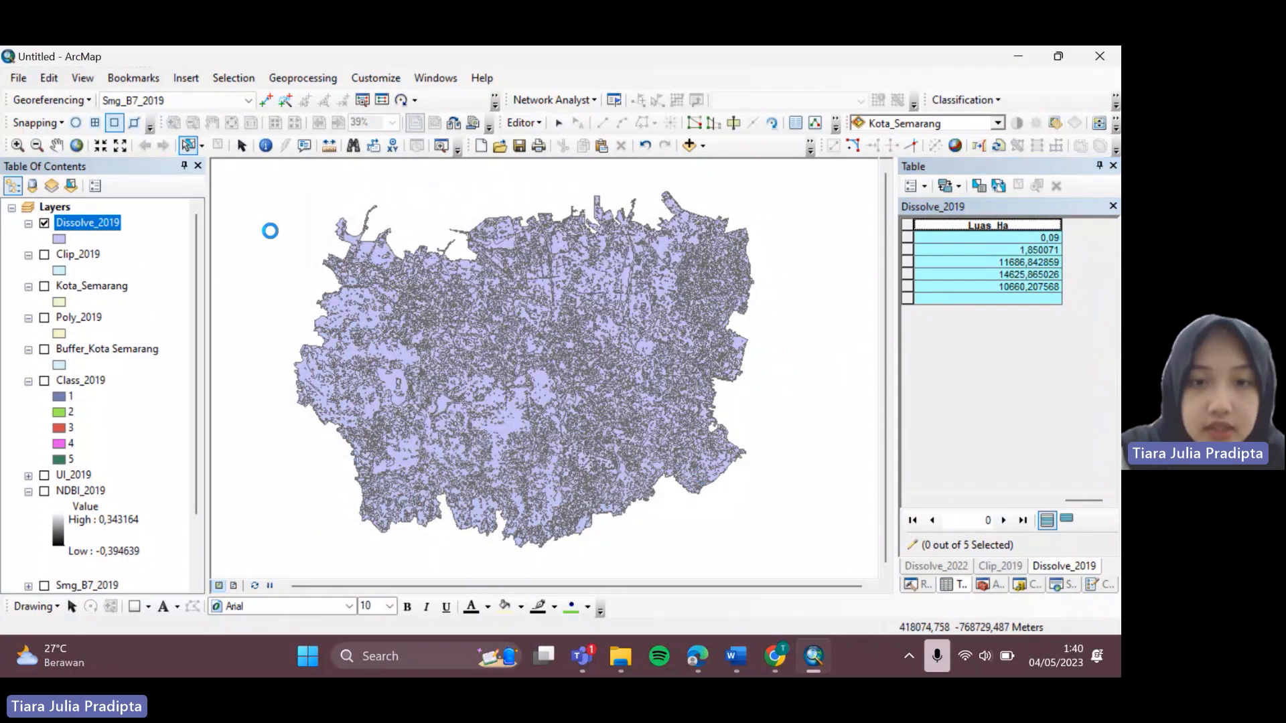
{"action": "right_click", "coordinate": [93, 222]}
{"action": "left_click", "coordinate": [141, 580]}
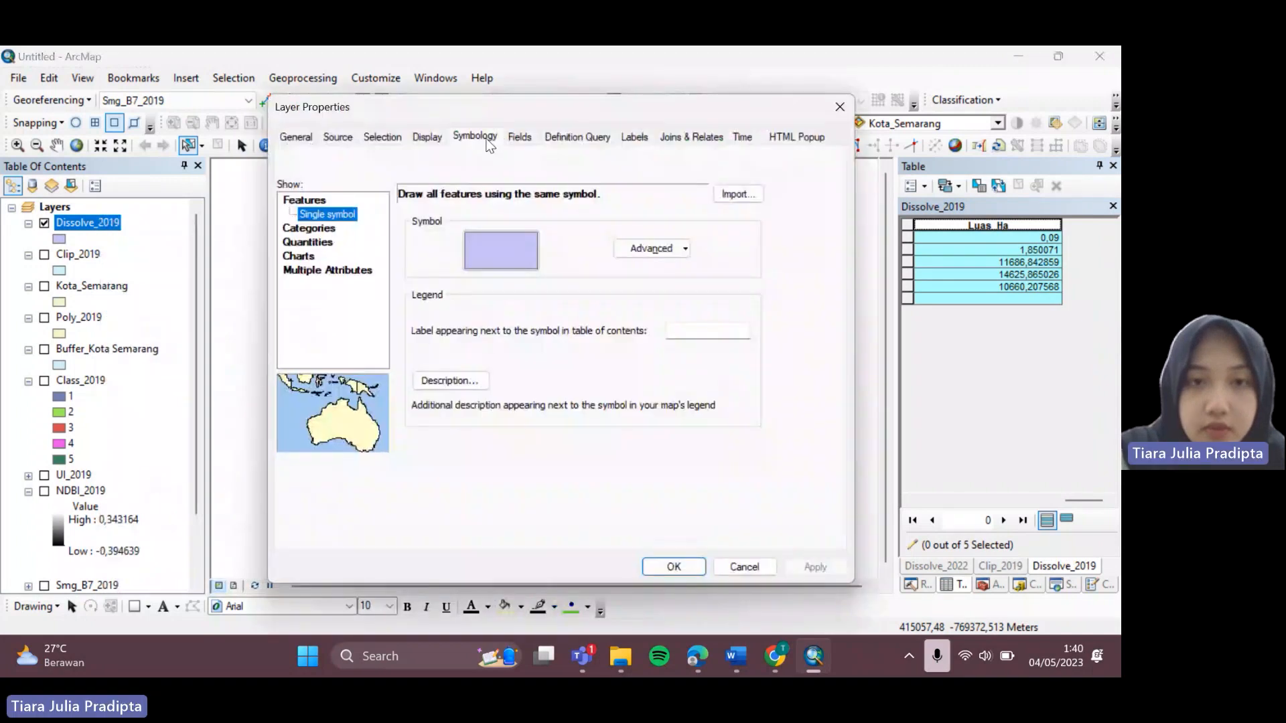
{"action": "left_click", "coordinate": [306, 228]}
{"action": "left_click", "coordinate": [468, 229]}
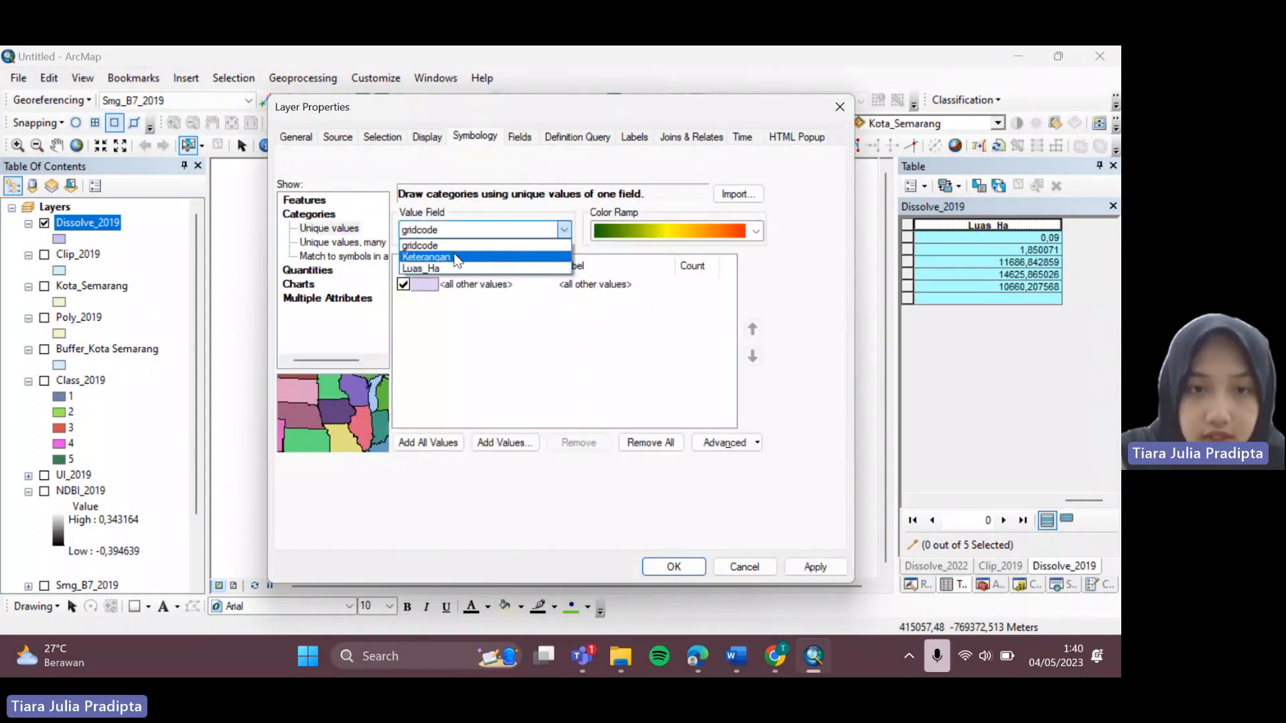
{"action": "left_click", "coordinate": [454, 258]}
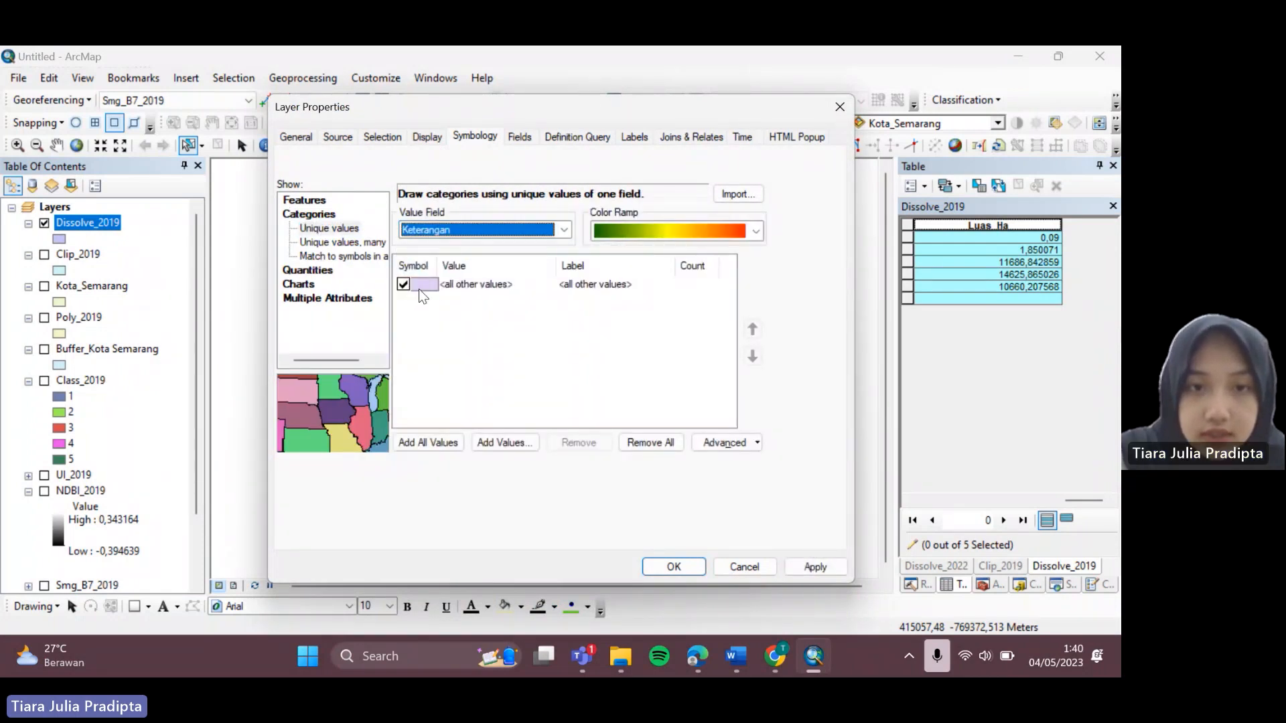
{"action": "left_click", "coordinate": [418, 446]}
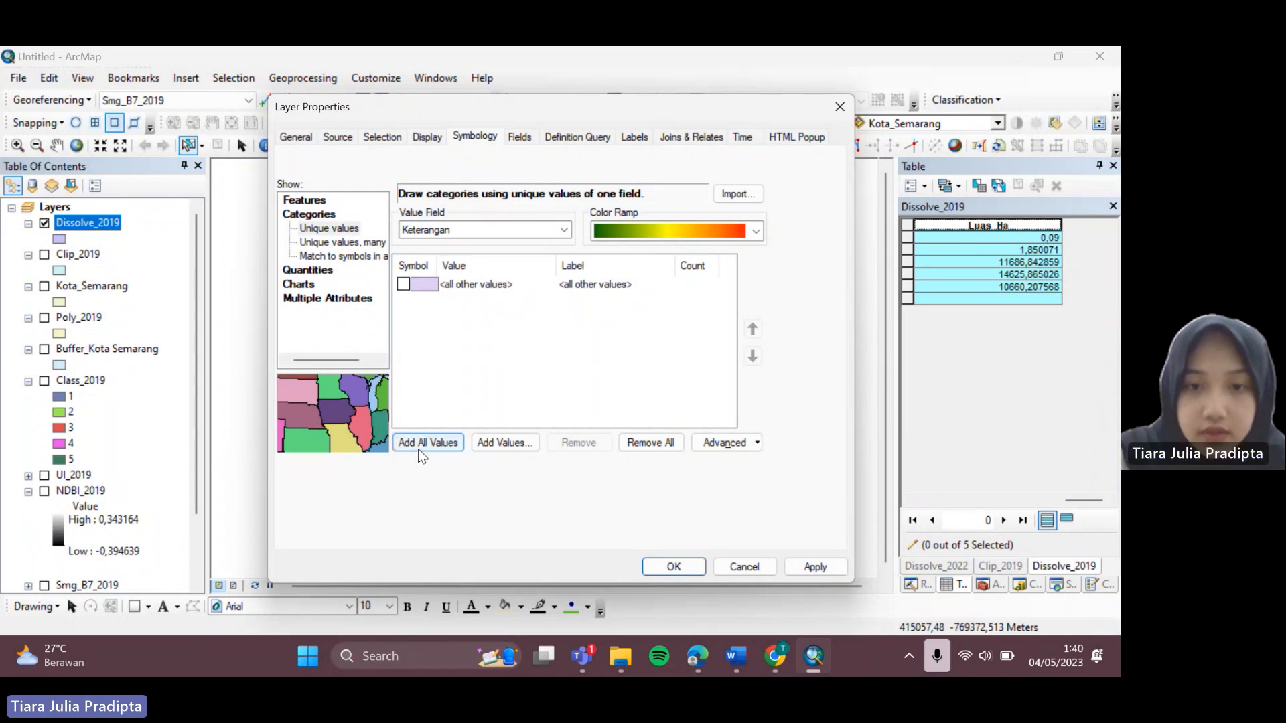
- Reorder the symbol classes as Non Terbangun, Kepadatan Rendah, Kepadatan Sedang, Kepadatan Tinggi and Kepadatan Sangat Tinggi
{"action": "left_click", "coordinate": [753, 328]}
{"action": "left_click", "coordinate": [753, 328]}
{"action": "left_click", "coordinate": [753, 328]}
{"action": "left_click", "coordinate": [539, 345]}
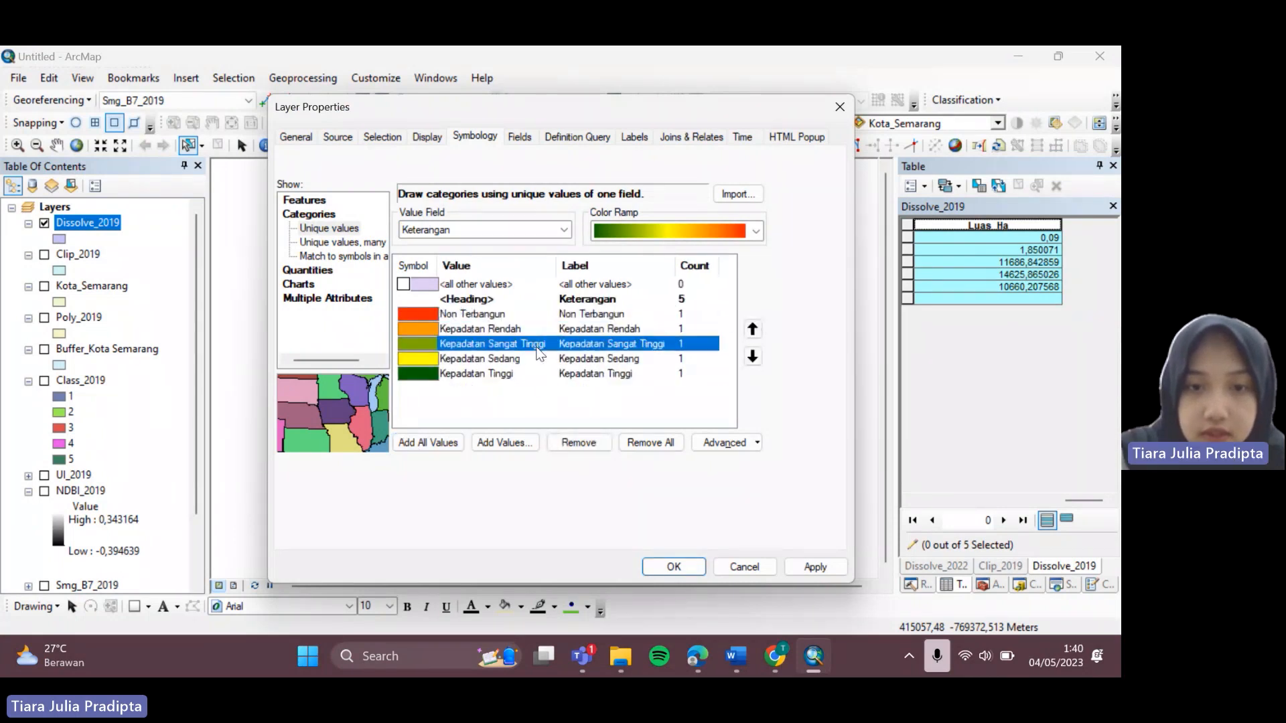
{"action": "left_click", "coordinate": [753, 357]}
{"action": "left_click", "coordinate": [752, 357]}
{"action": "left_click", "coordinate": [569, 422]}
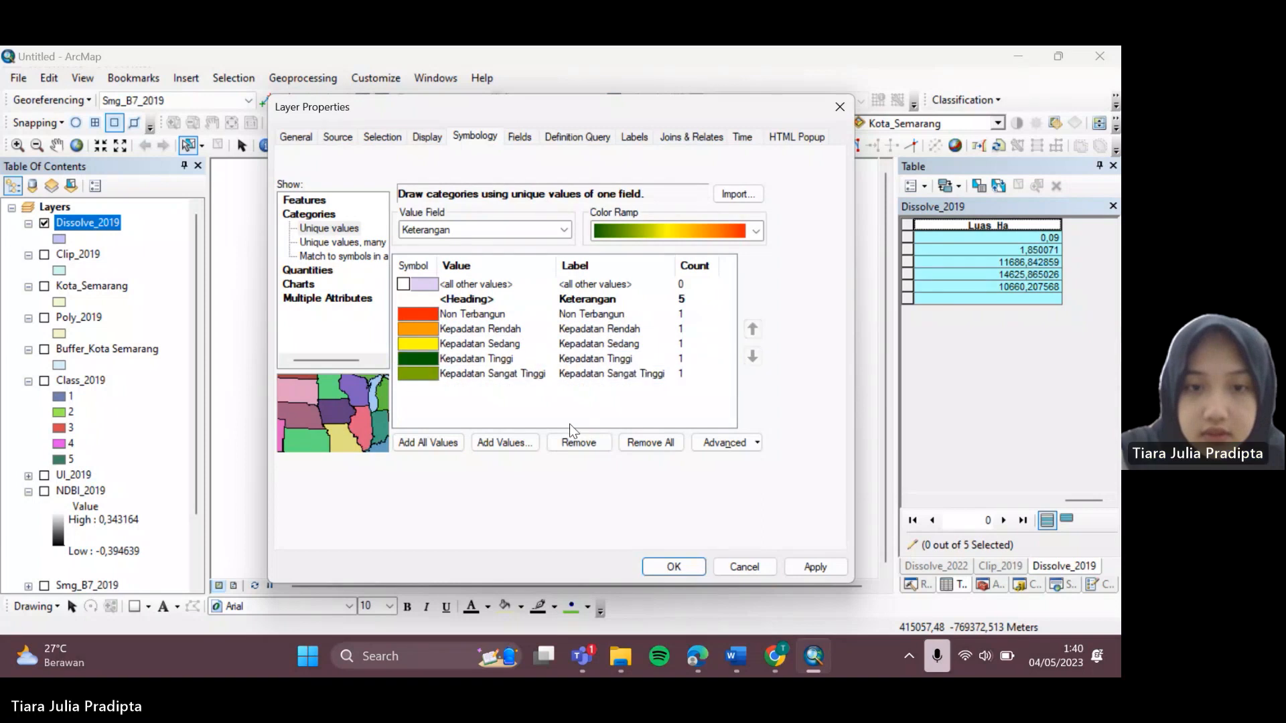
- Apply the dark green to yellow to red color ramp across the five reordered Keterangan classes of Dissolve_2019
{"action": "scroll", "coordinate": [619, 227], "scroll_direction": "down", "scroll_amount": 1}
{"action": "left_click", "coordinate": [632, 230]}
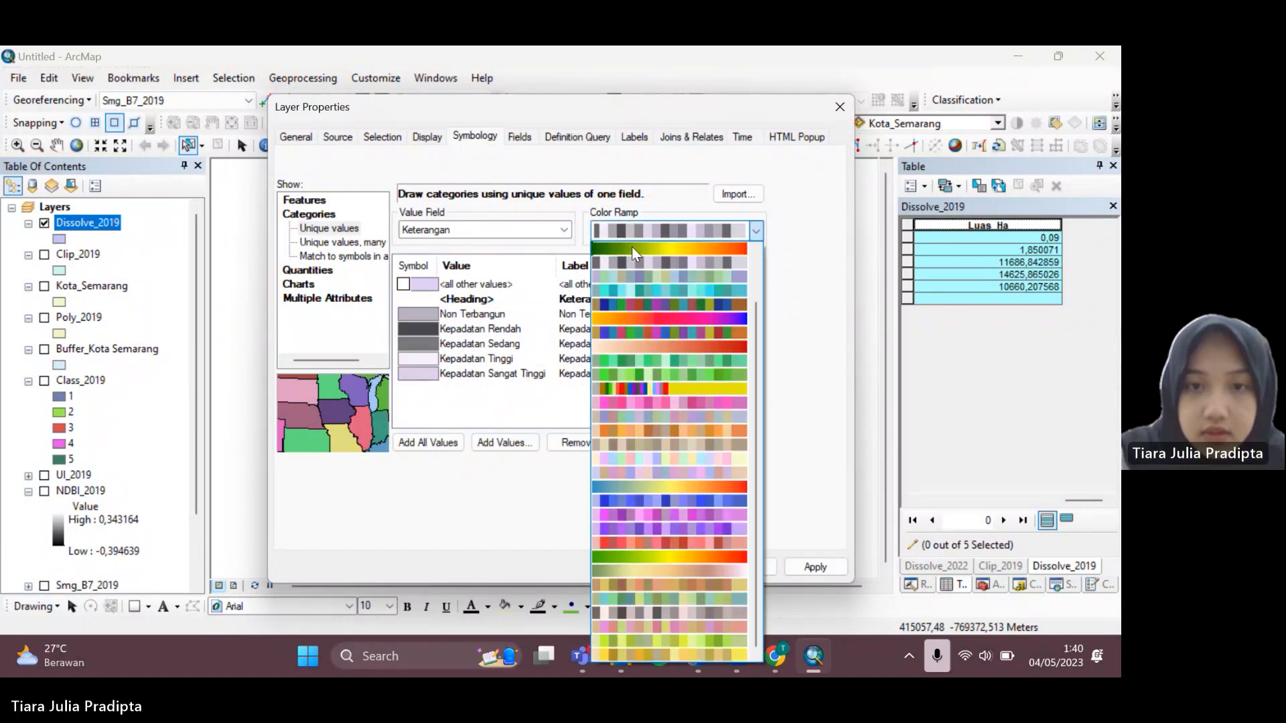
{"action": "left_click", "coordinate": [632, 248]}
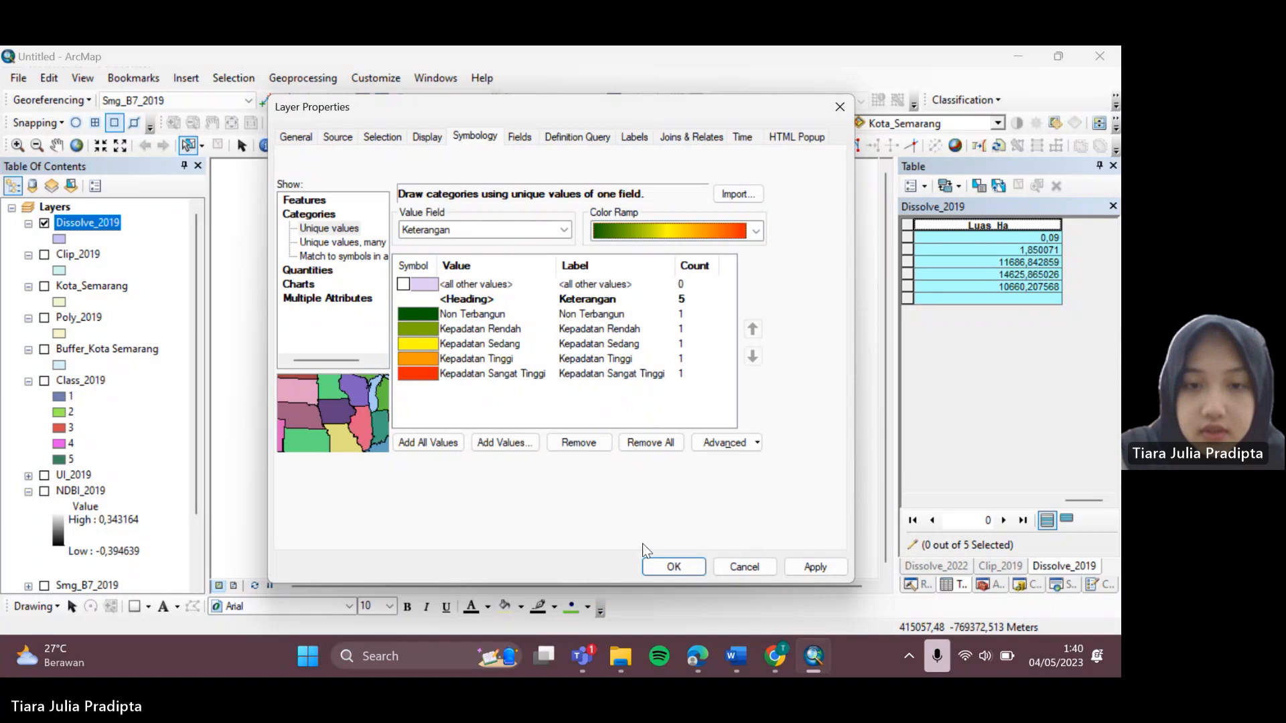
{"action": "left_click", "coordinate": [657, 568]}
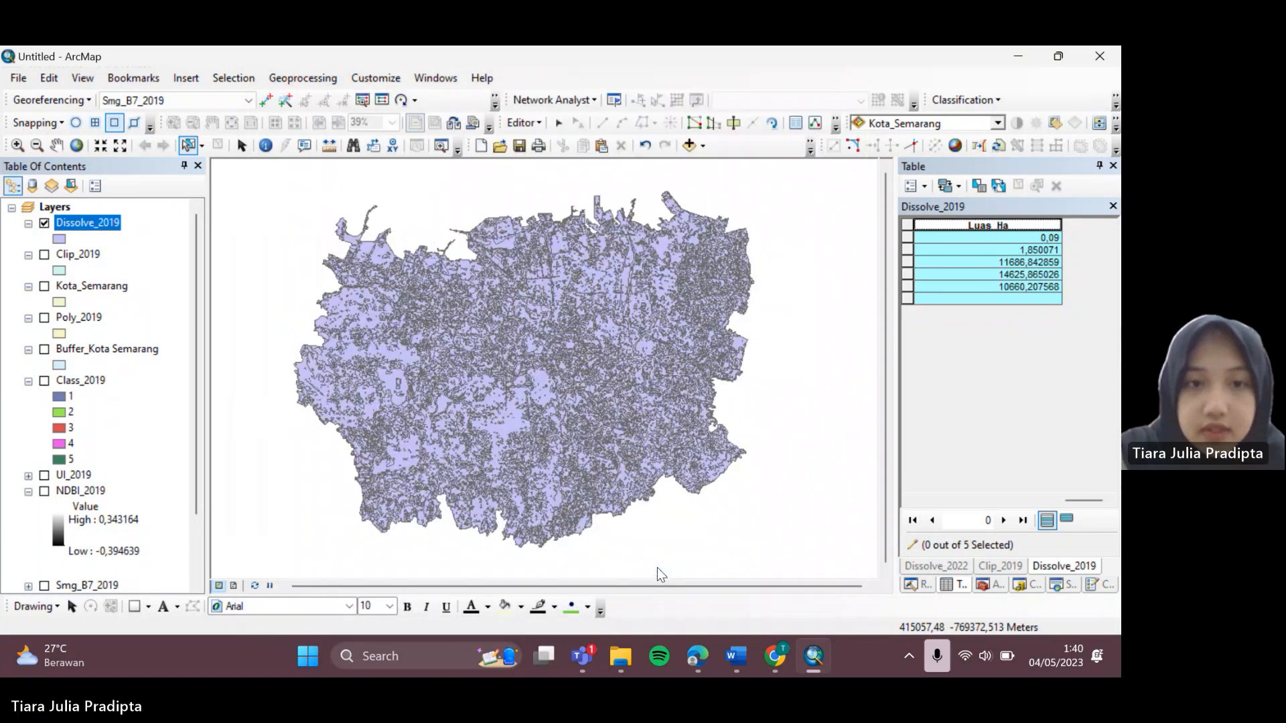
- Set the outline color to No Color for the Non Terbangun and Kepadatan Rendah class symbols
{"action": "left_click", "coordinate": [59, 255]}
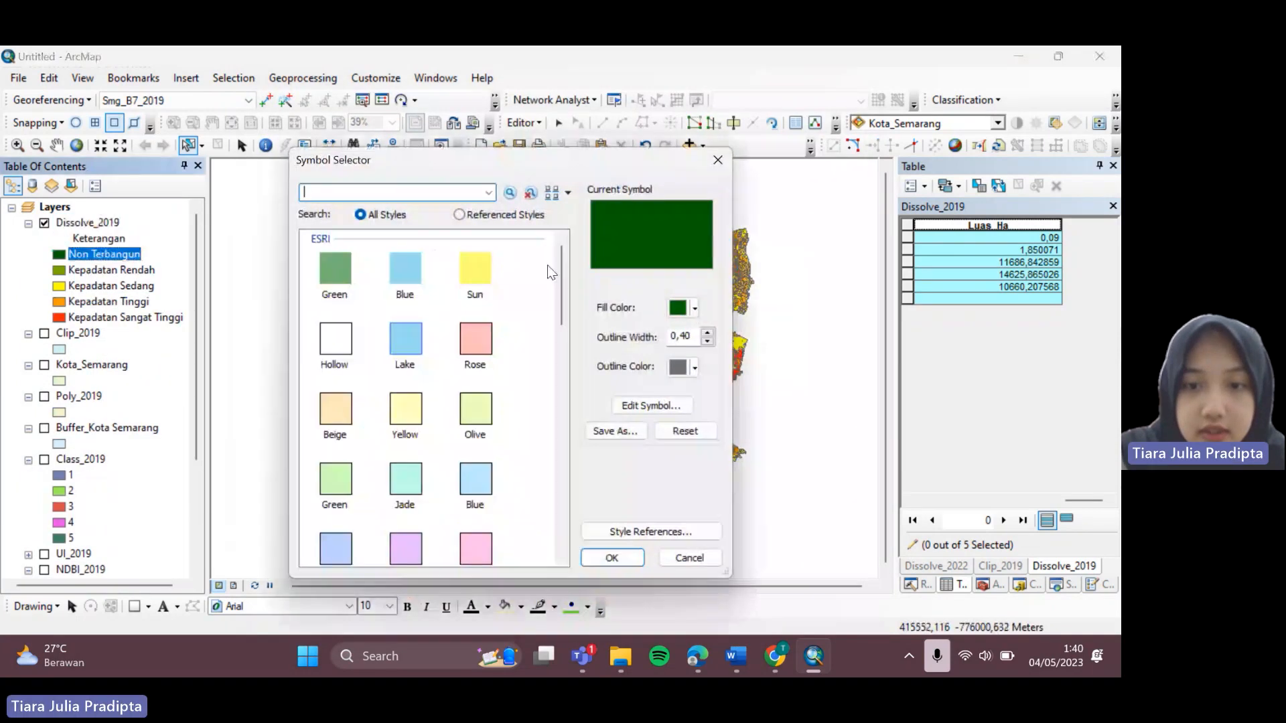
{"action": "left_click", "coordinate": [688, 365]}
{"action": "left_click", "coordinate": [694, 388]}
{"action": "left_click", "coordinate": [631, 561]}
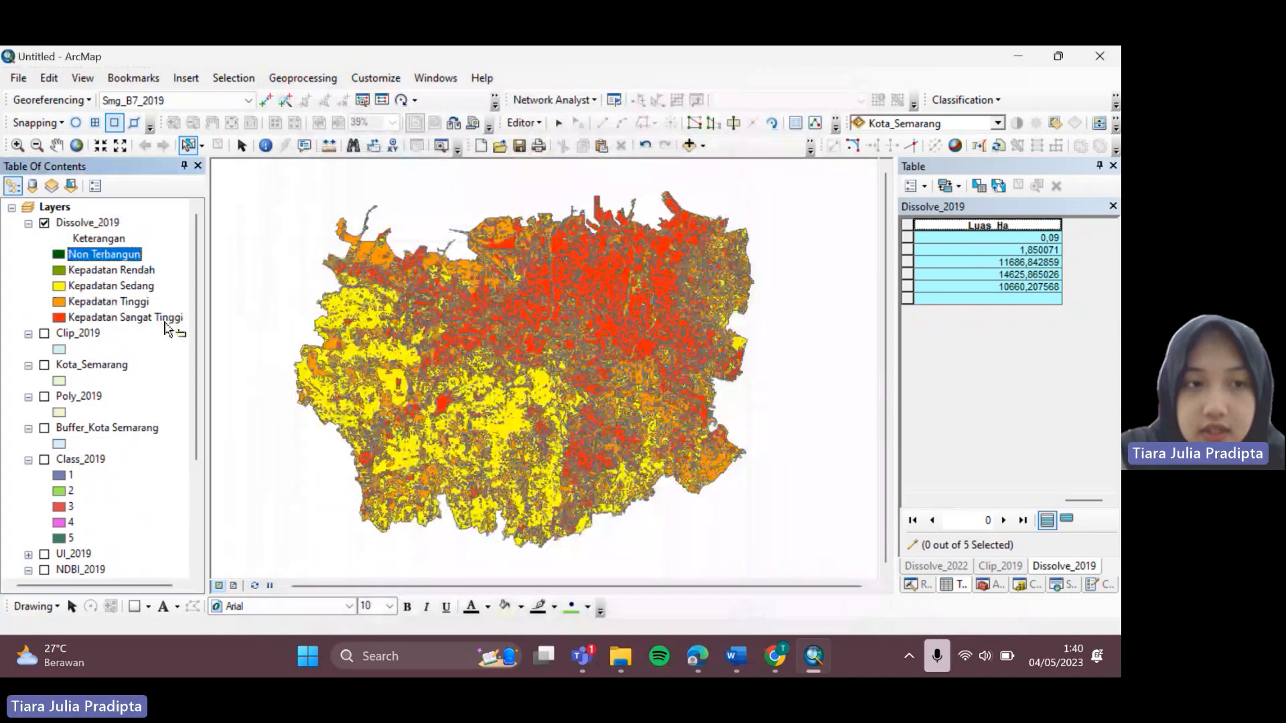
{"action": "left_click", "coordinate": [59, 270]}
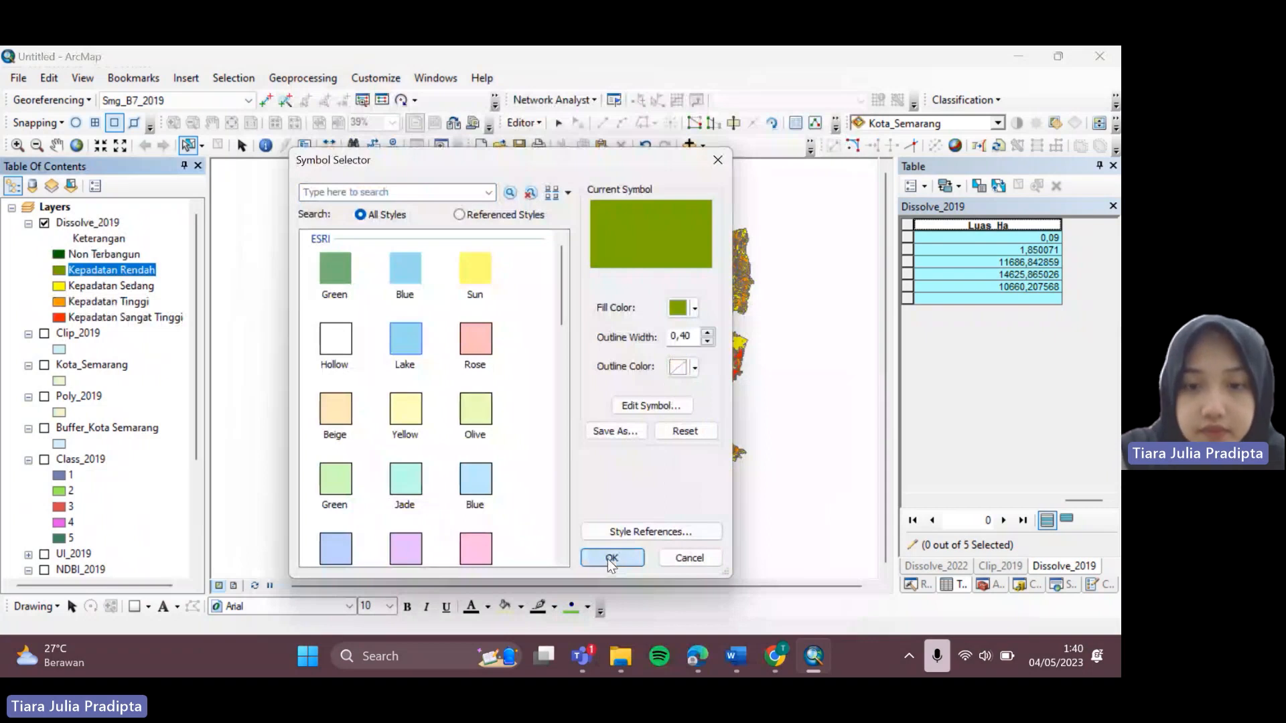
{"action": "left_click", "coordinate": [611, 558]}
- Set the outline color to No Color for the Kepadatan Sedang, Kepadatan Tinggi and Kepadatan Sangat Tinggi class symbols
{"action": "left_click", "coordinate": [59, 286]}
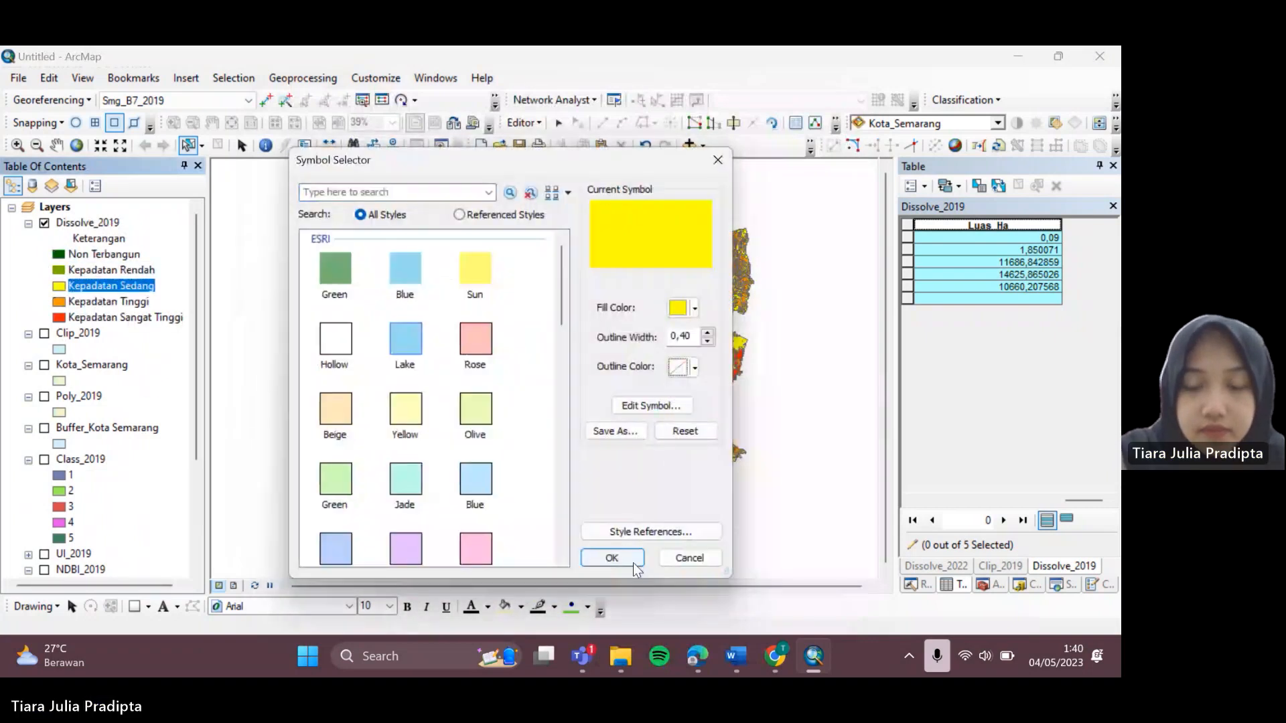
{"action": "left_click", "coordinate": [633, 562]}
{"action": "left_click", "coordinate": [59, 301]}
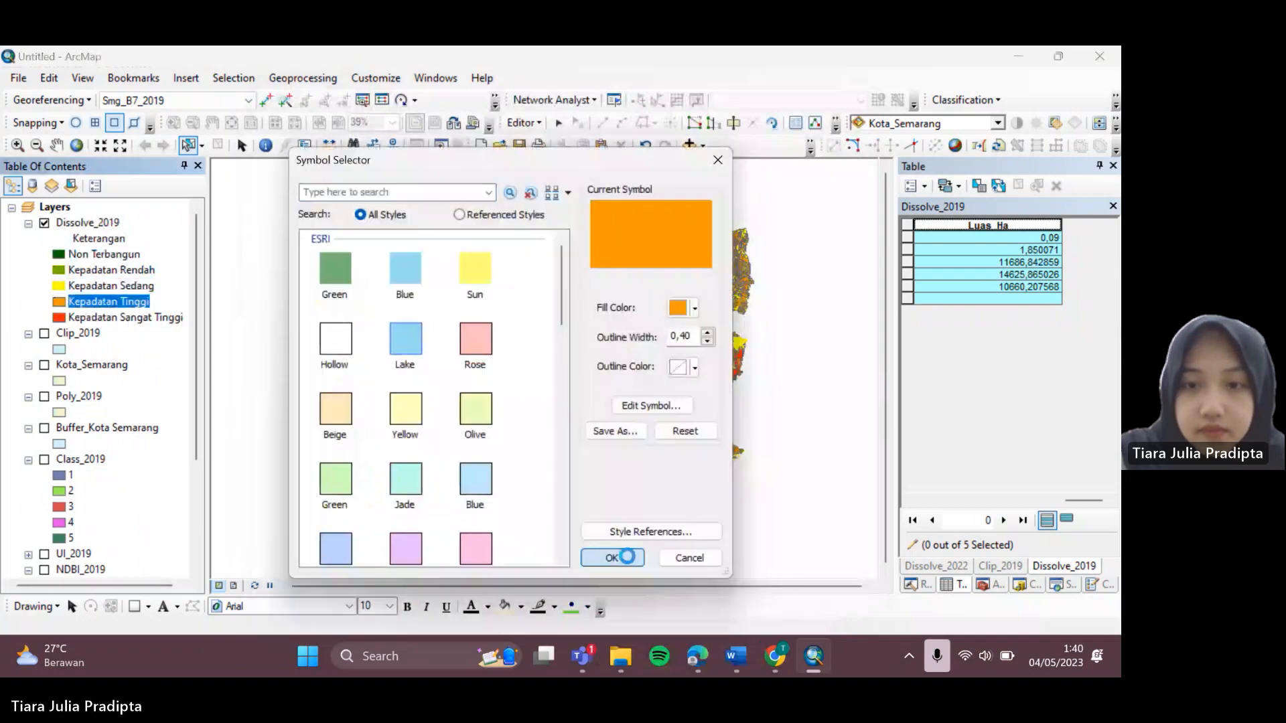
{"action": "left_click", "coordinate": [626, 557]}
{"action": "left_click", "coordinate": [59, 317]}
{"action": "left_click", "coordinate": [695, 367]}
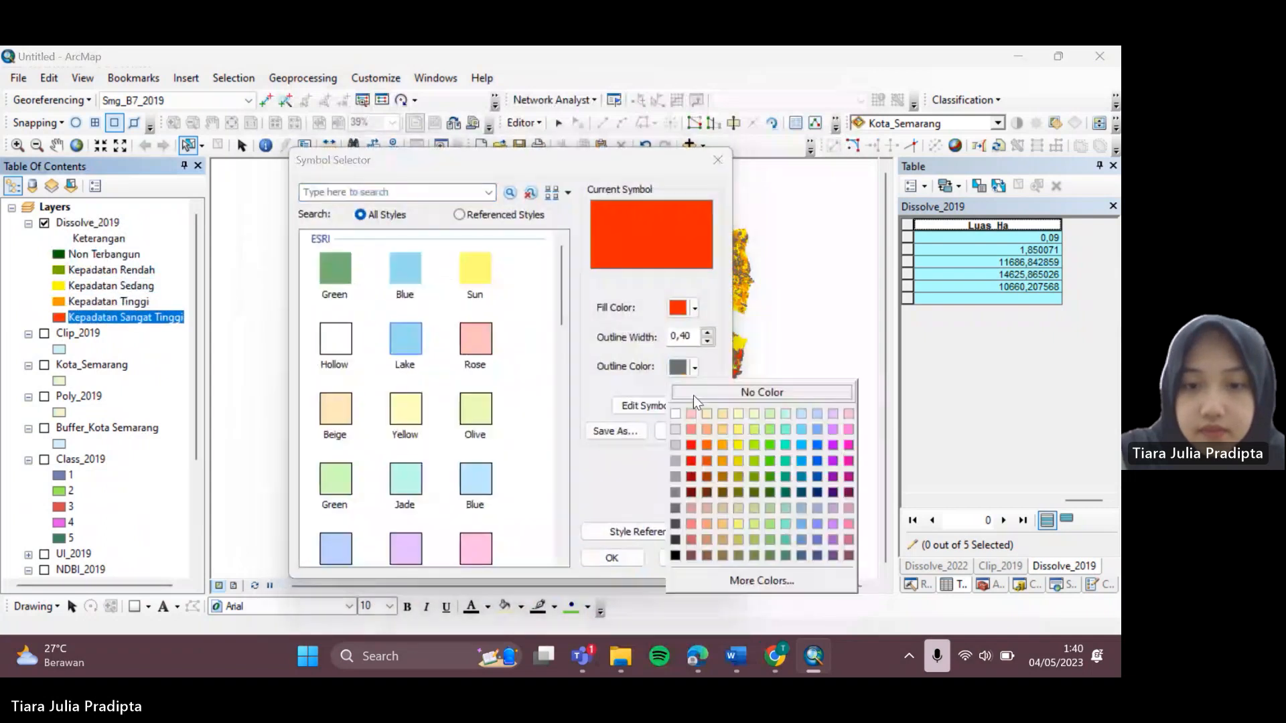
{"action": "left_click", "coordinate": [693, 395]}
{"action": "left_click", "coordinate": [629, 559]}
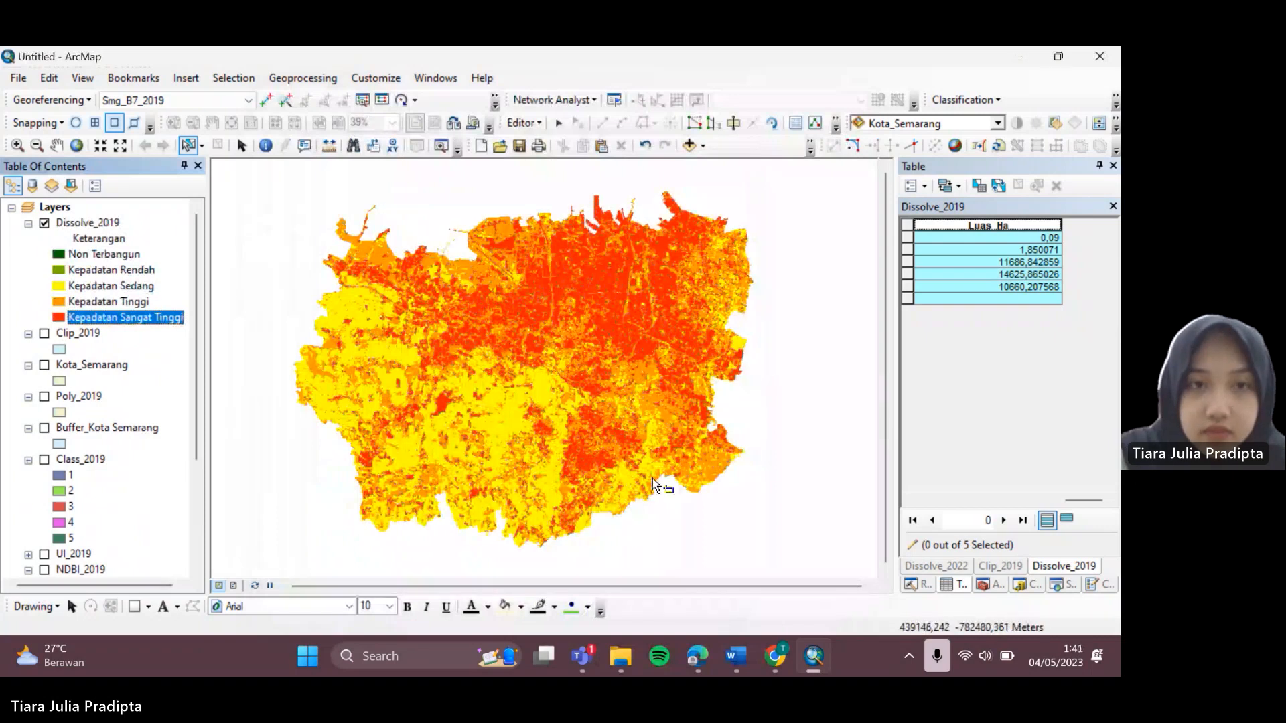
- Compare the 2019 density map side by side with the UI 2022.png image, and view the 2019 map centered in the maximized window
{"action": "left_click", "coordinate": [242, 145]}
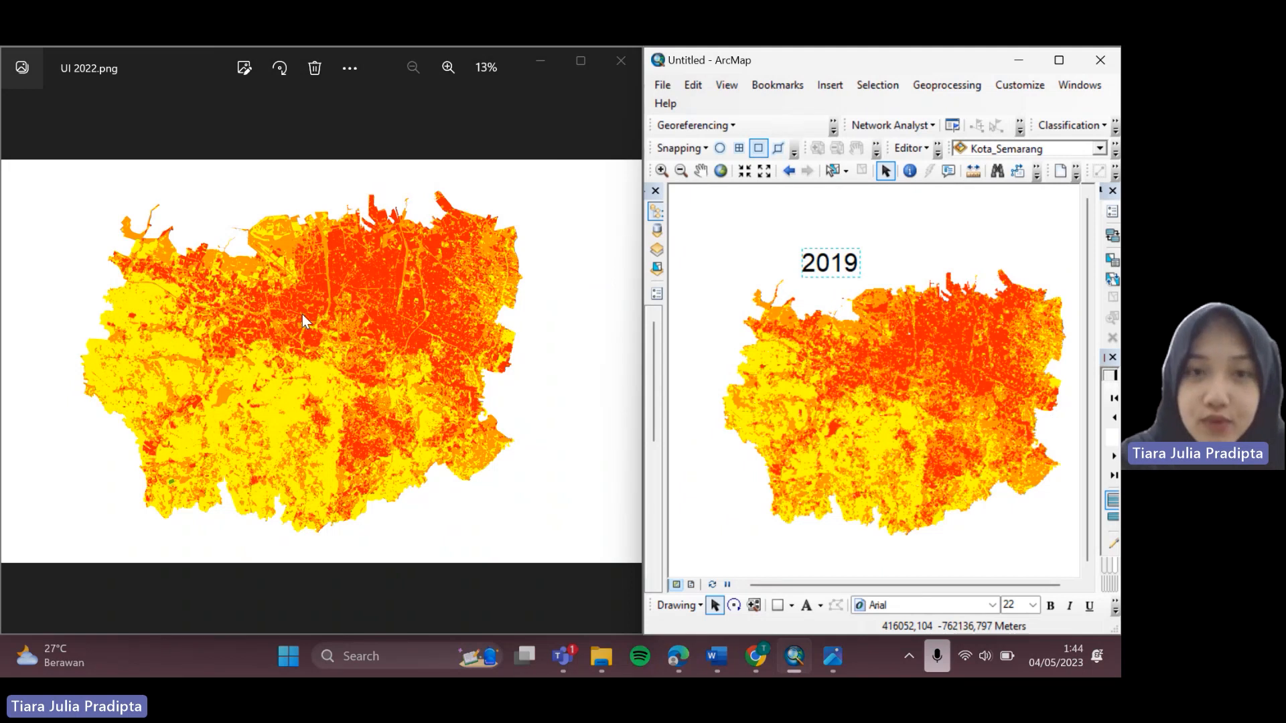
{"action": "left_click_drag", "start_coordinate": [889, 586], "coordinate": [894, 587]}
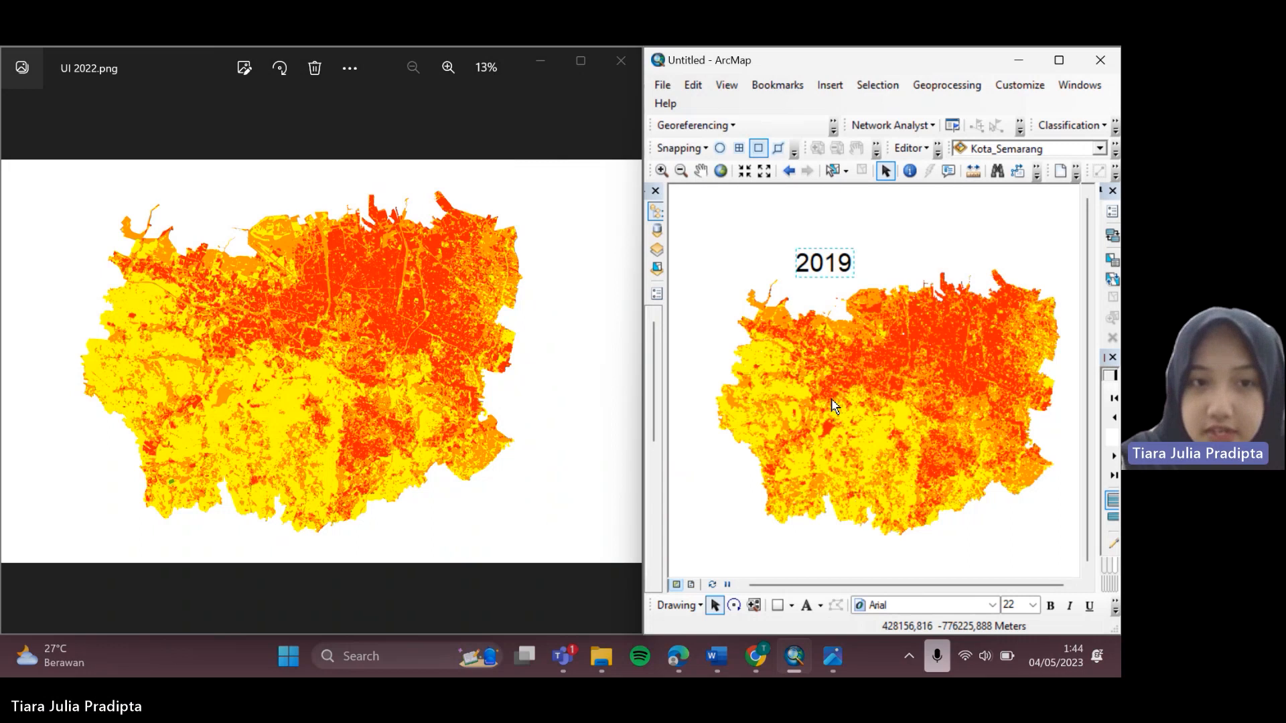
{"action": "left_click", "coordinate": [157, 208]}
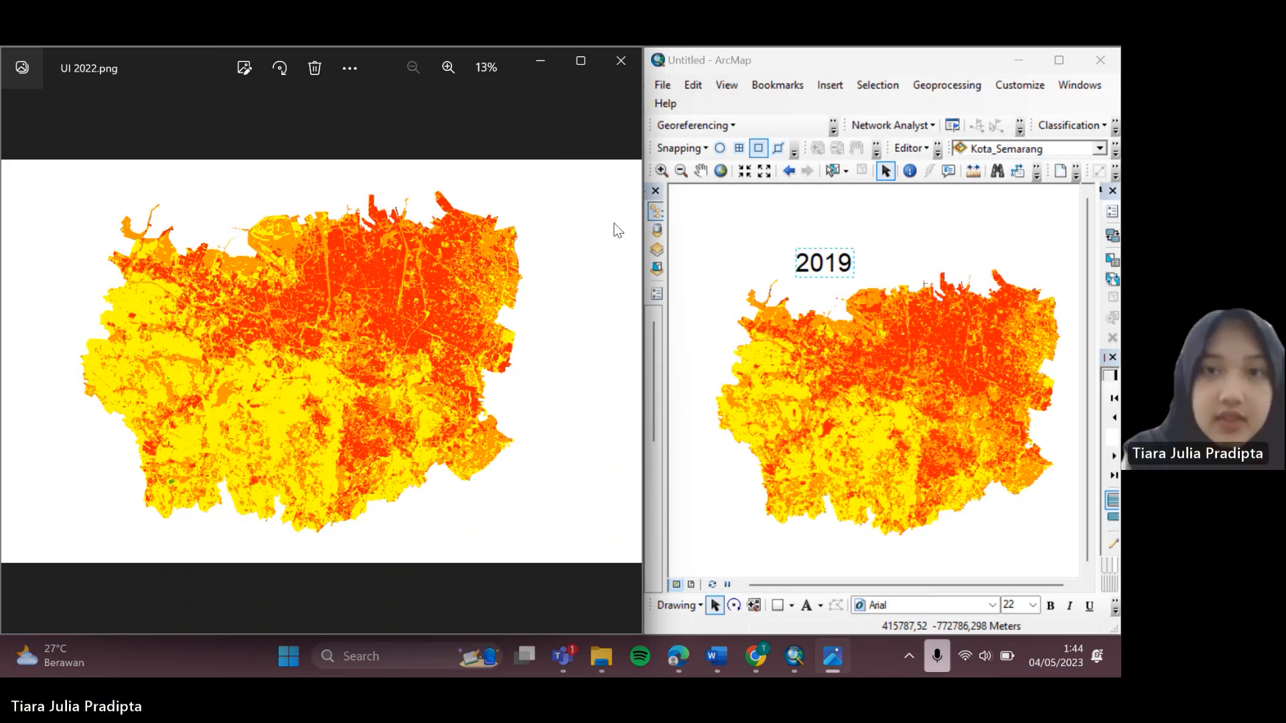
{"action": "left_click", "coordinate": [1058, 60]}
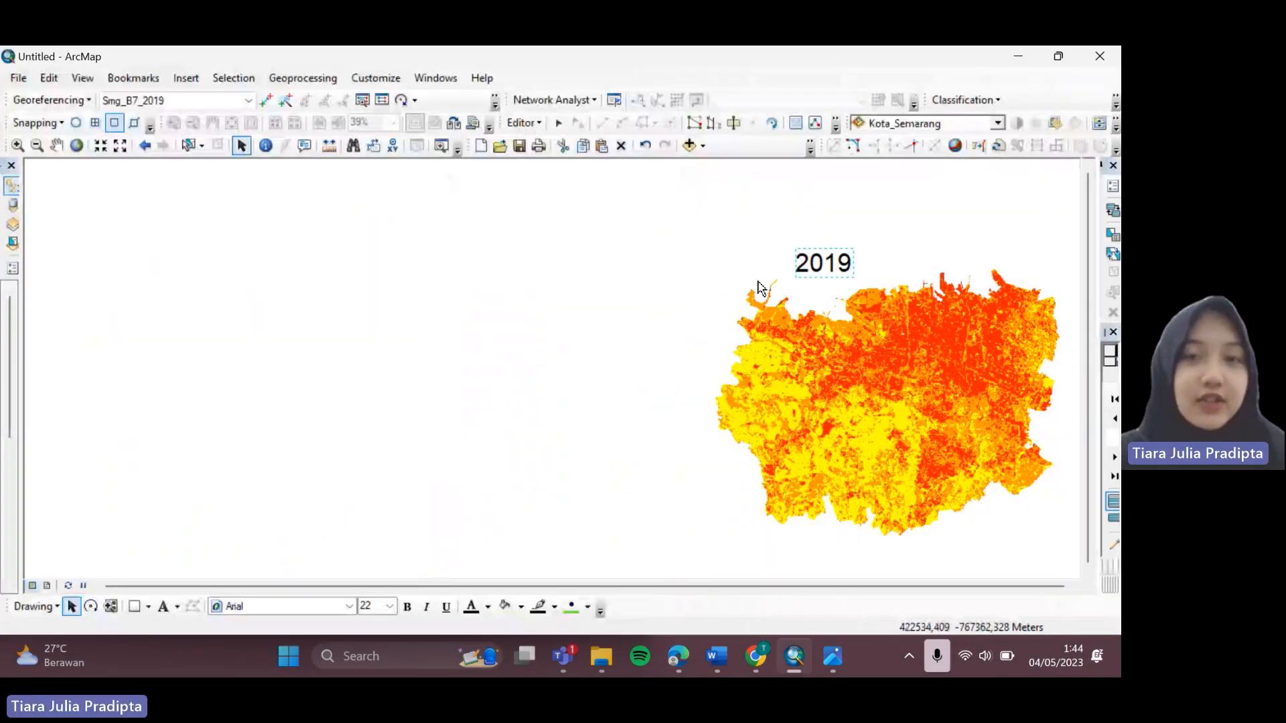
{"action": "left_click_drag", "start_coordinate": [840, 401], "coordinate": [516, 378]}
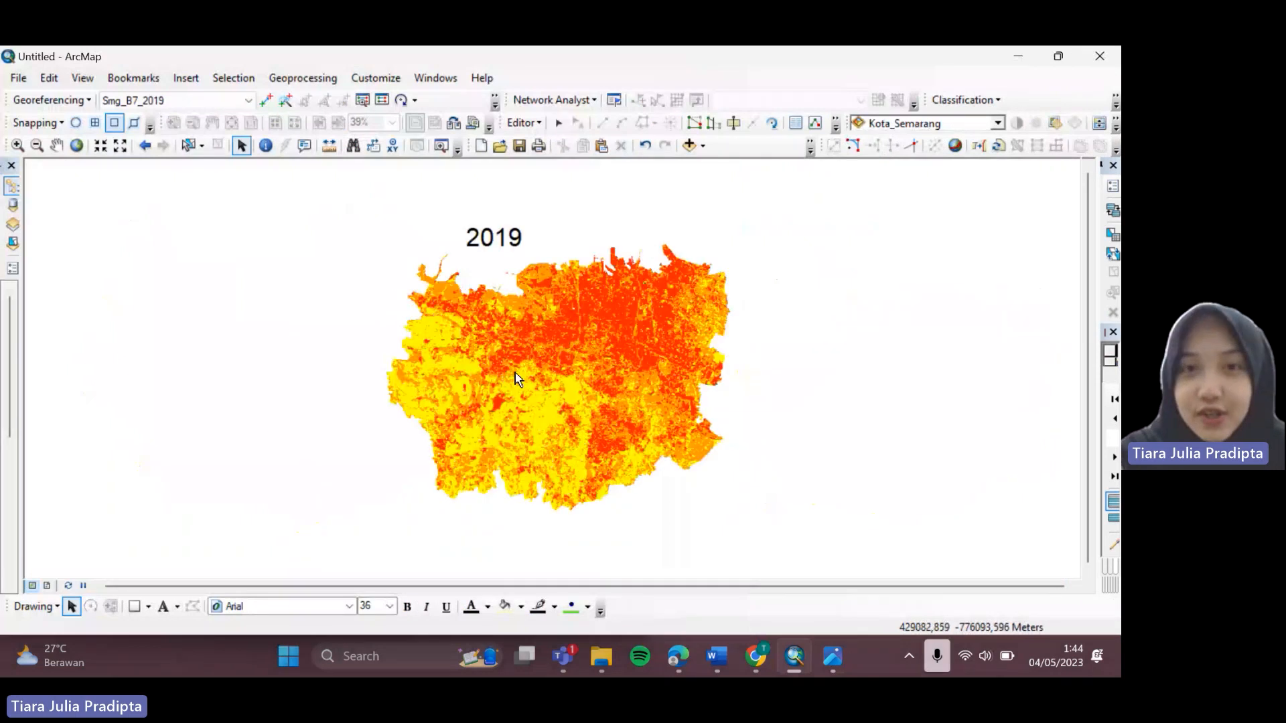